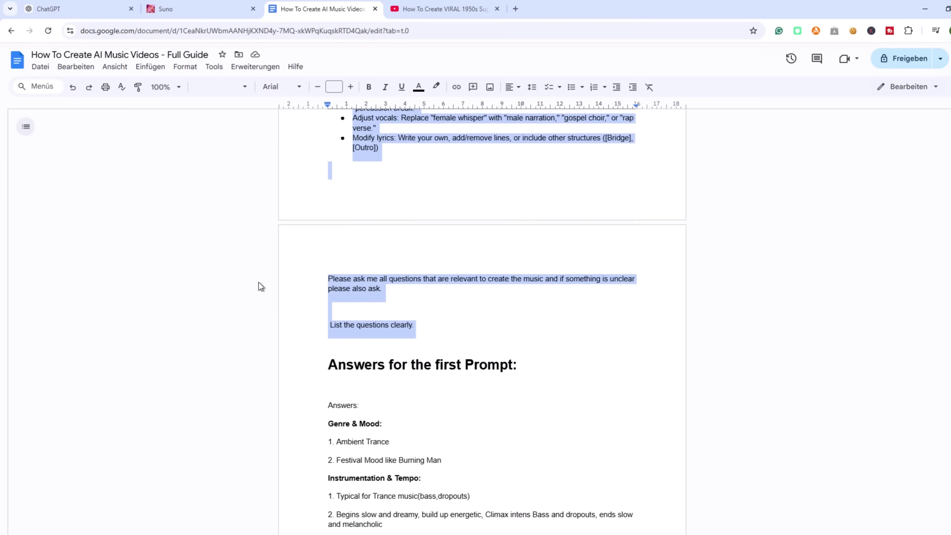
# Step: Copy the answers for the first prompt from the document and send them in the ChatGPT conversation
pyautogui.moveTo(328, 205); pyautogui.dragTo(525, 205)
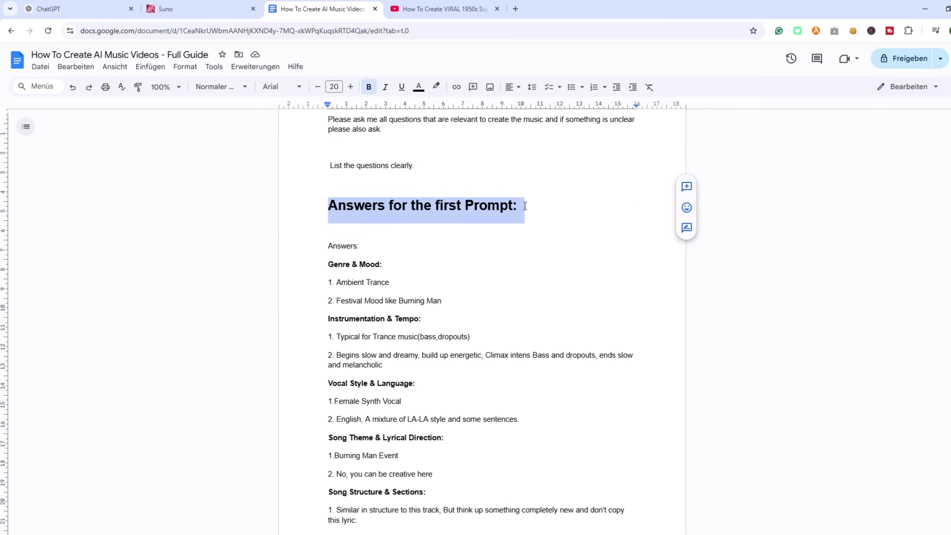
pyautogui.scroll(-15, 525, 206)
pyautogui.moveTo(447, 369); pyautogui.dragTo(330, 475)
pyautogui.scroll(20, 310, 153)
pyautogui.rightClick(331, 478)
pyautogui.click(368, 232)
pyautogui.click(89, 15)
pyautogui.hotkey('ctrl', 'v')
pyautogui.press('Return')
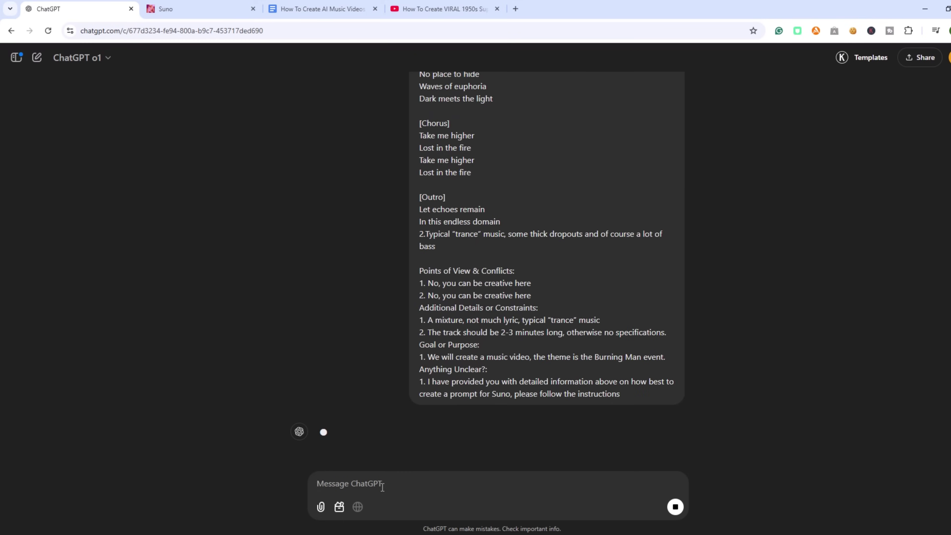
# Step: Copy the generated style prompt from ChatGPT and open the song creation page in Suno
pyautogui.scroll(1, 692, 261)
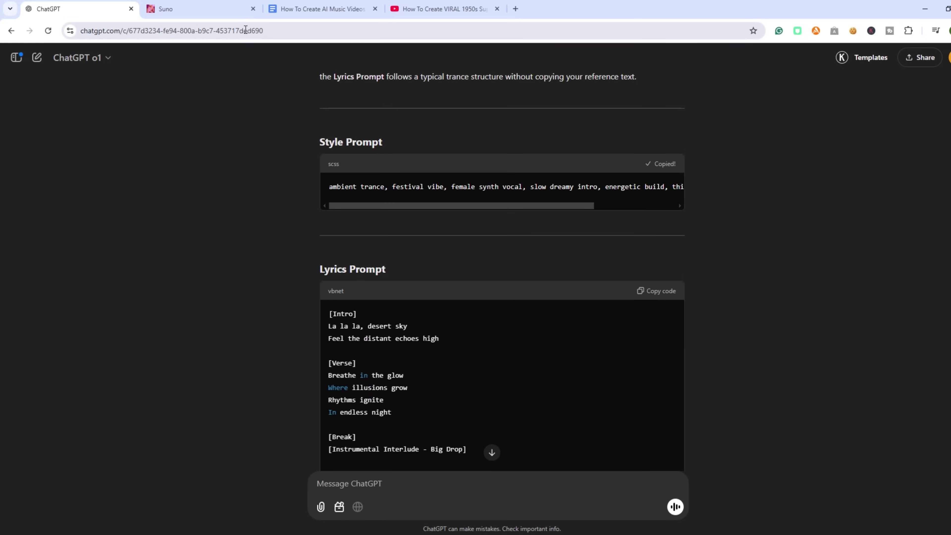
pyautogui.click(214, 13)
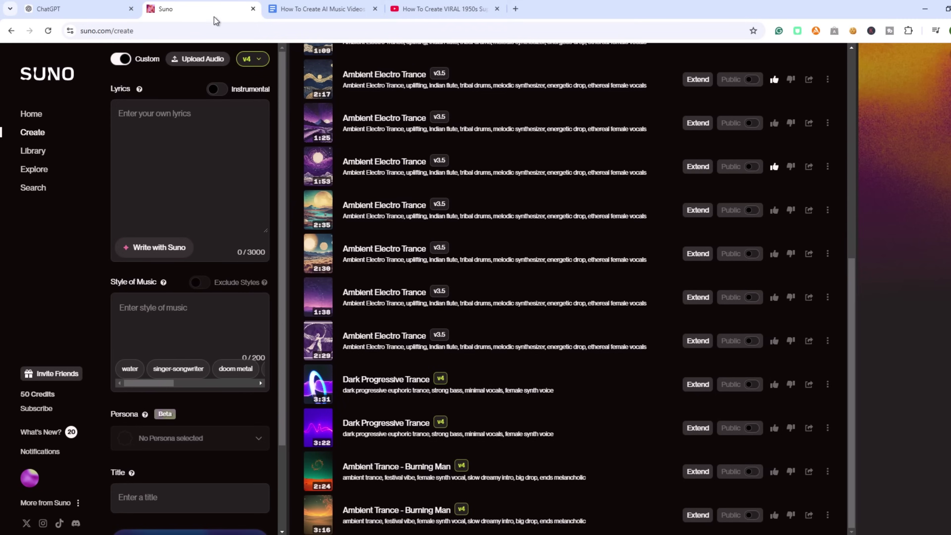
pyautogui.click(52, 75)
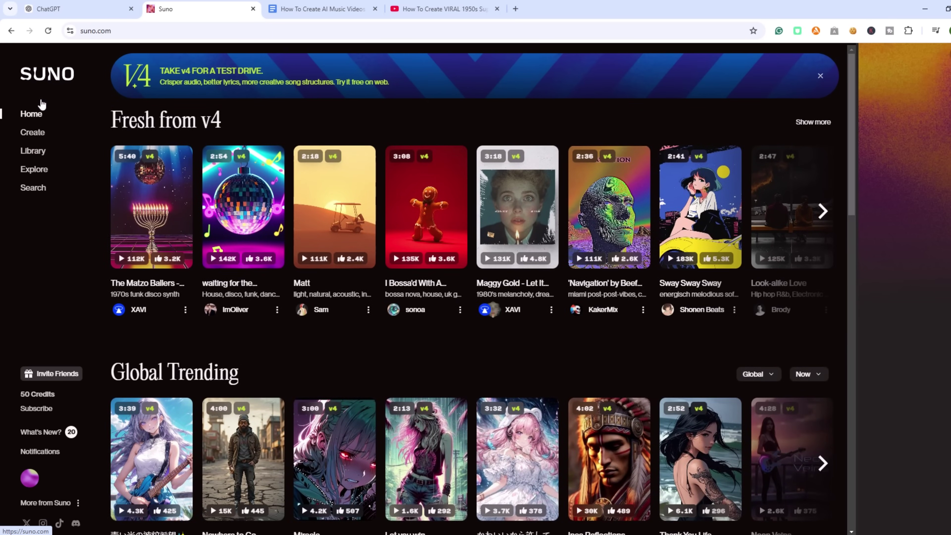
pyautogui.click(36, 142)
# Step: Turn on Custom mode for the new song and select model version v4
pyautogui.click(126, 64)
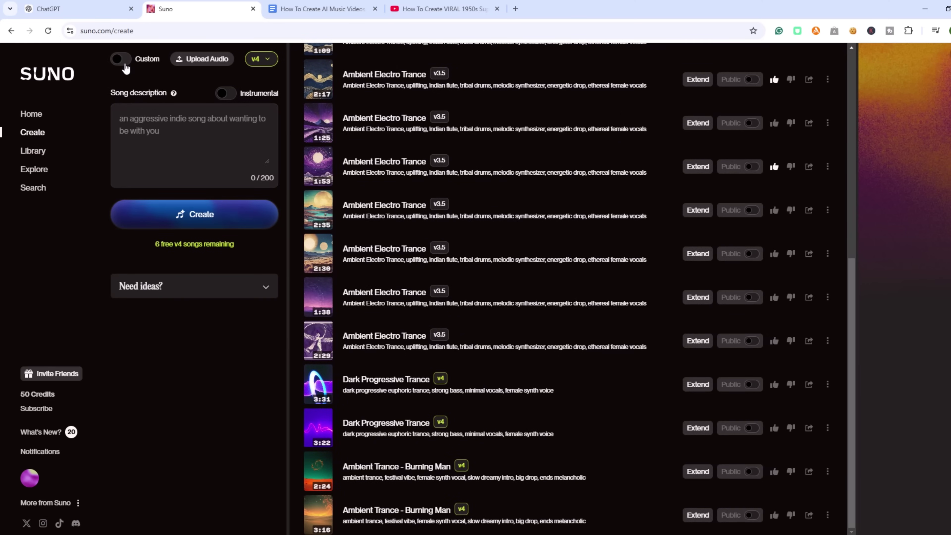
pyautogui.click(125, 64)
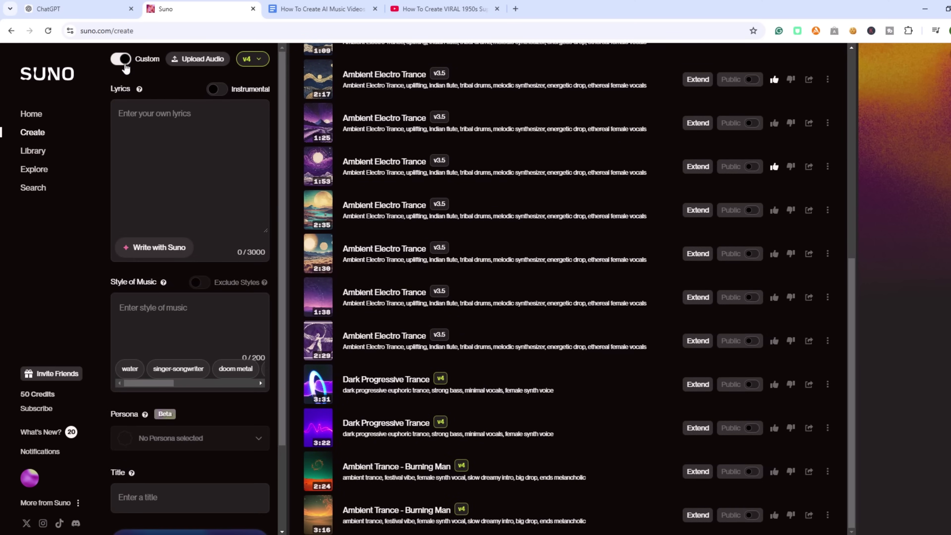
pyautogui.click(254, 64)
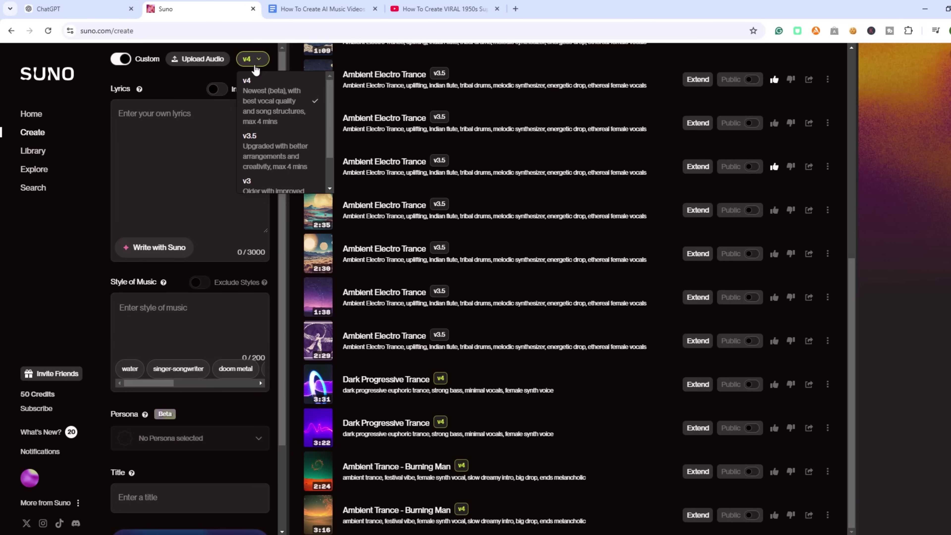
pyautogui.click(270, 116)
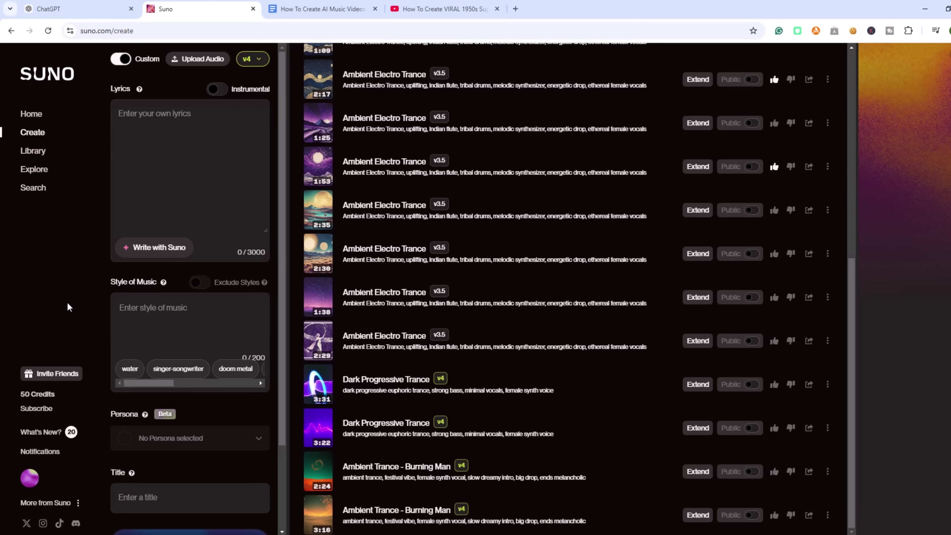
# Step: Set the style of music to "ambient trance, festival vibe, female synth vocal, slow dreamy intro, energetic build, thick bass, melancholic outro"
pyautogui.scroll(-3, 119, 379)
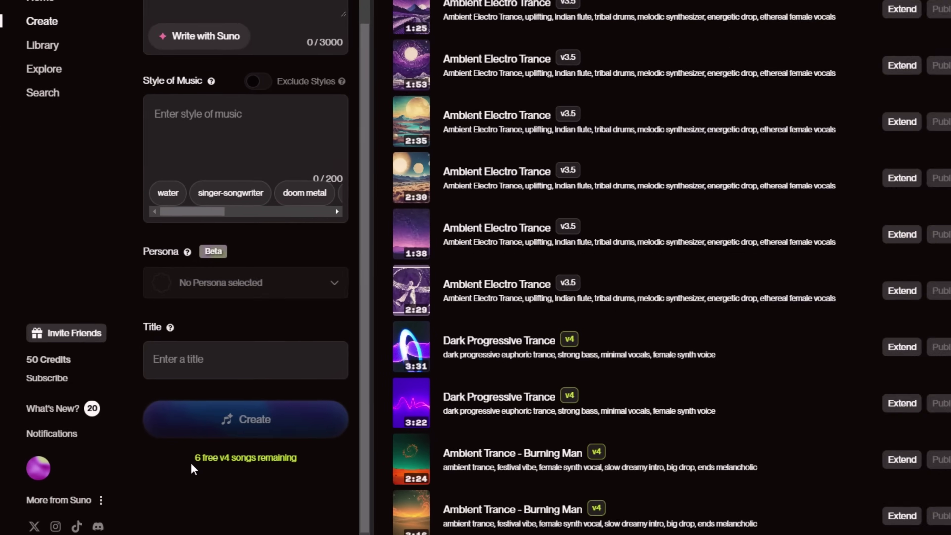
pyautogui.moveTo(150, 473); pyautogui.dragTo(227, 482)
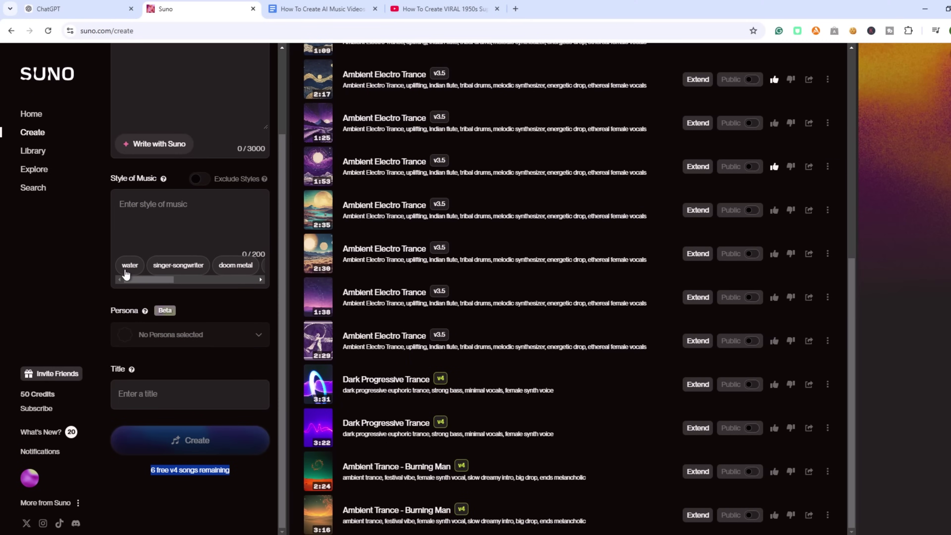
pyautogui.scroll(3, 122, 272)
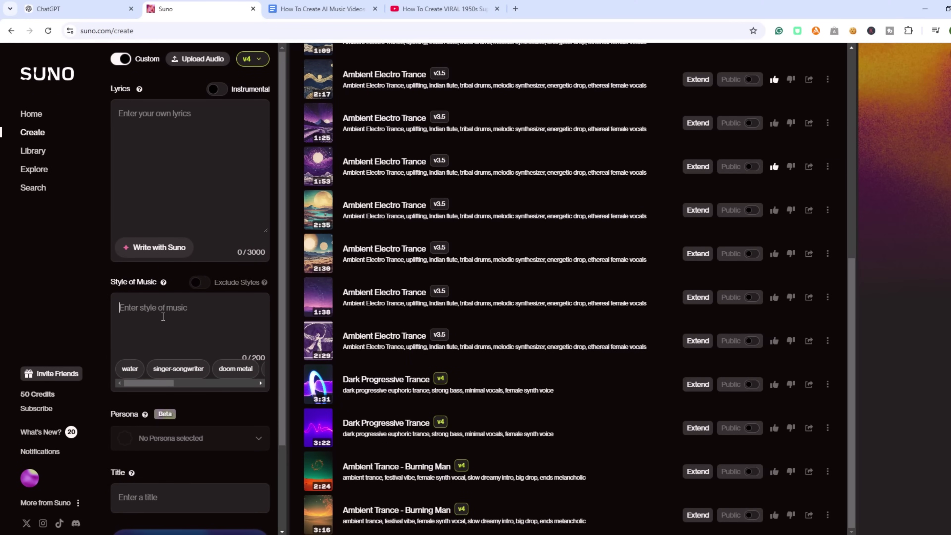
pyautogui.write('ambient trance, festival vibe, female synth vocal, slow dreamy intro, energetic build, thick bass, melancholic outro')
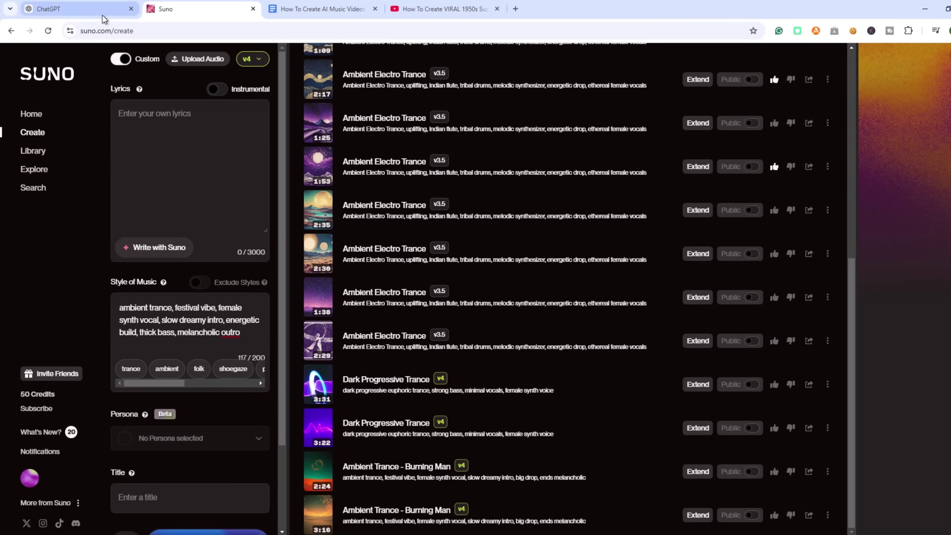
# Step: Copy the generated lyrics prompt from ChatGPT and paste it as the lyrics of the new song in Suno
pyautogui.click(68, 8)
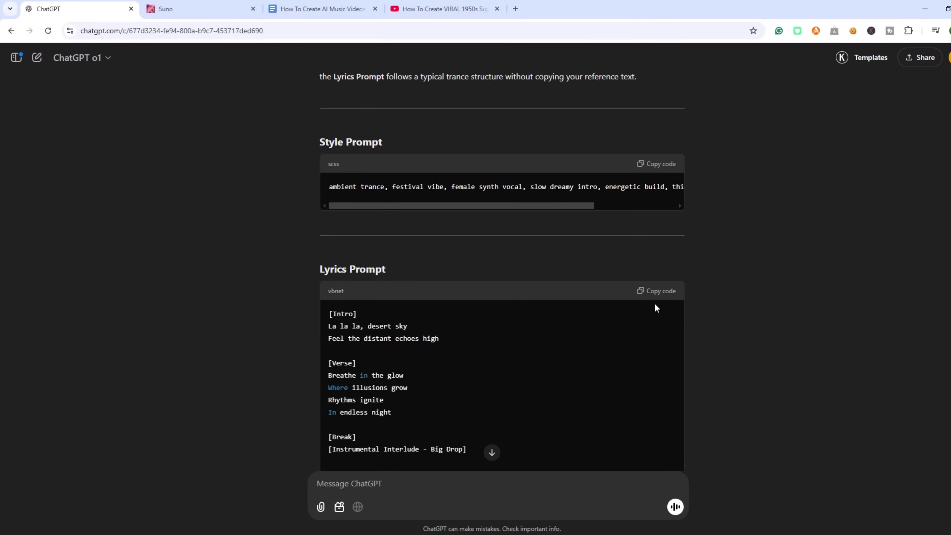
pyautogui.click(205, 9)
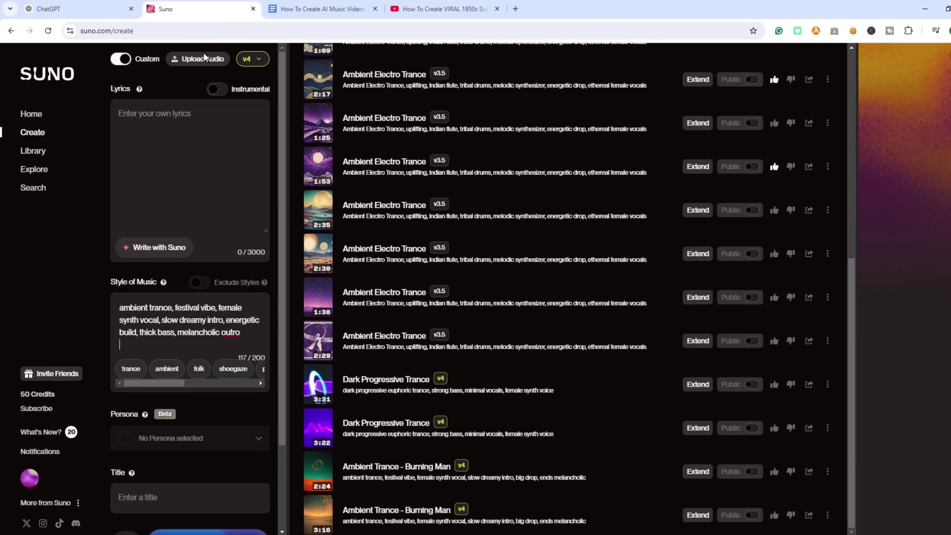
pyautogui.click(171, 124)
pyautogui.hotkey('ctrl', 'v')
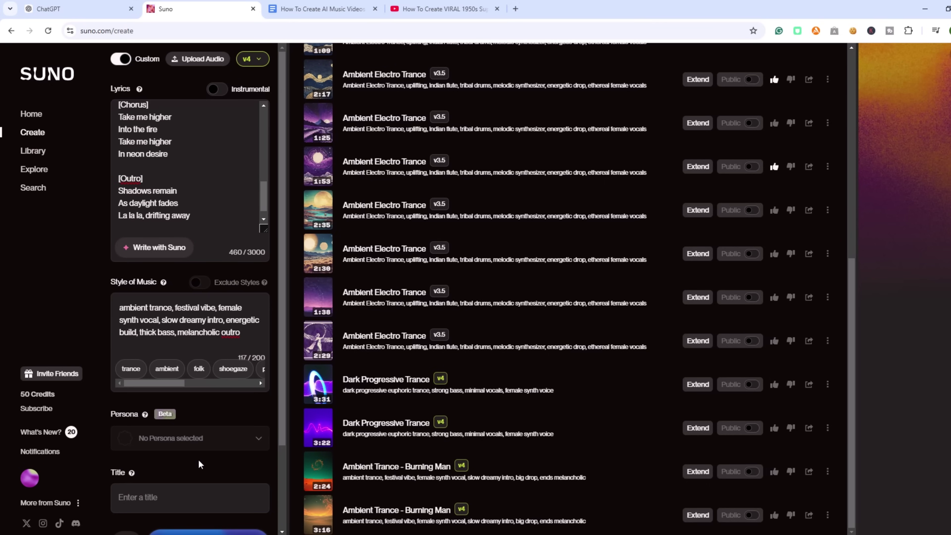
# Step: Generate the song with the title "Ambient Trance - Burning Man Vibe" and play its first version
pyautogui.scroll(-1, 200, 465)
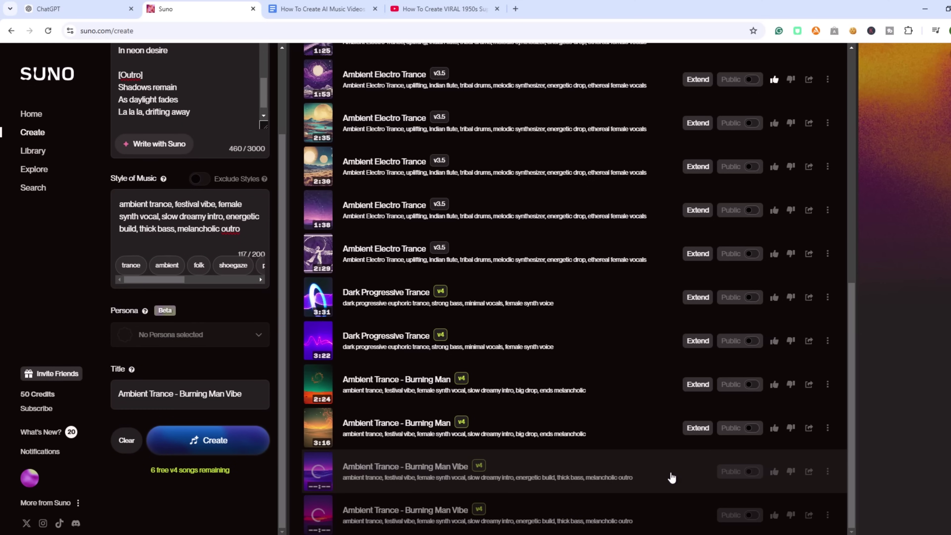
pyautogui.click(316, 480)
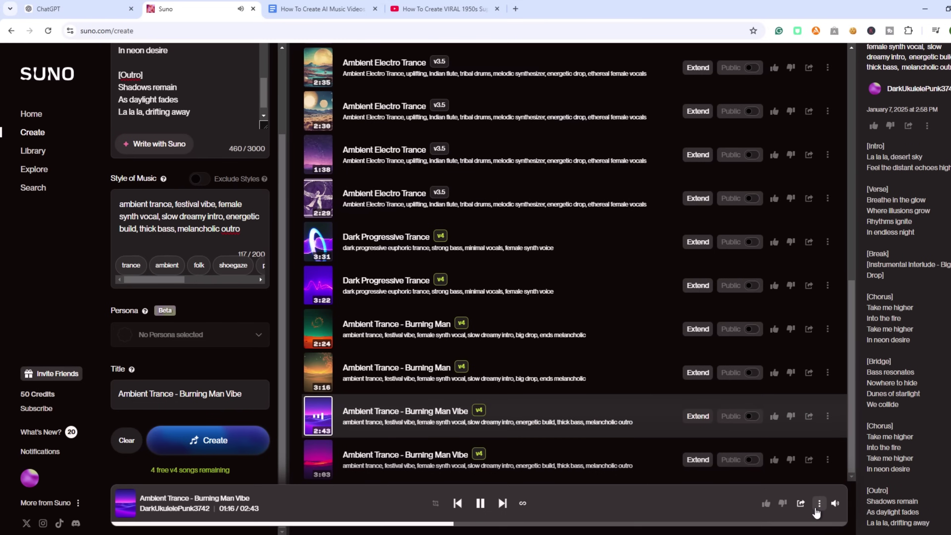
# Step: Download the playing version of "Ambient Trance - Burning Man Vibe" as audio
pyautogui.click(818, 506)
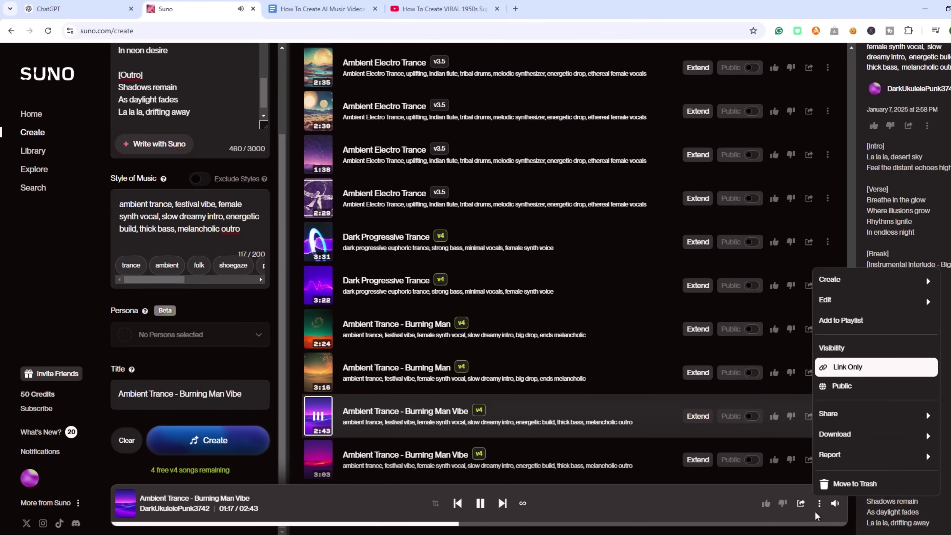
pyautogui.moveTo(840, 436)
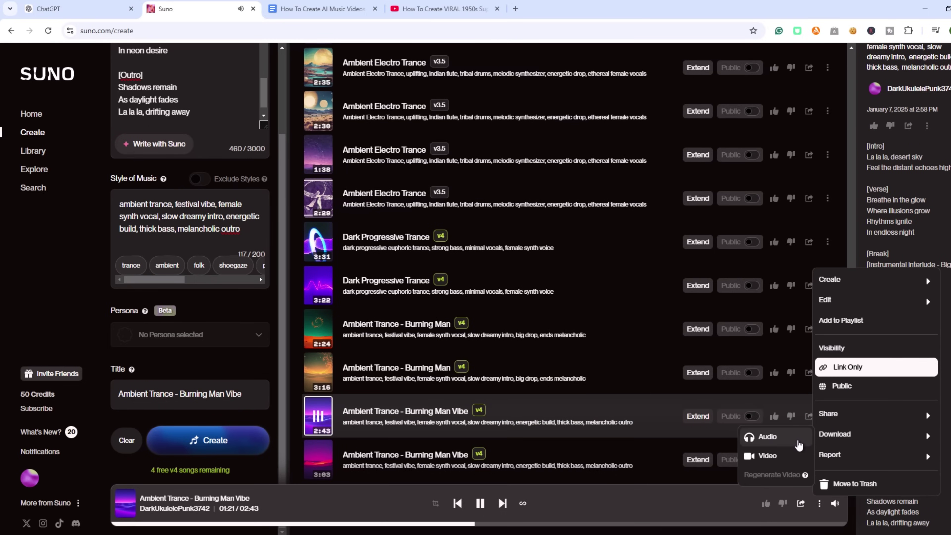
pyautogui.click(793, 445)
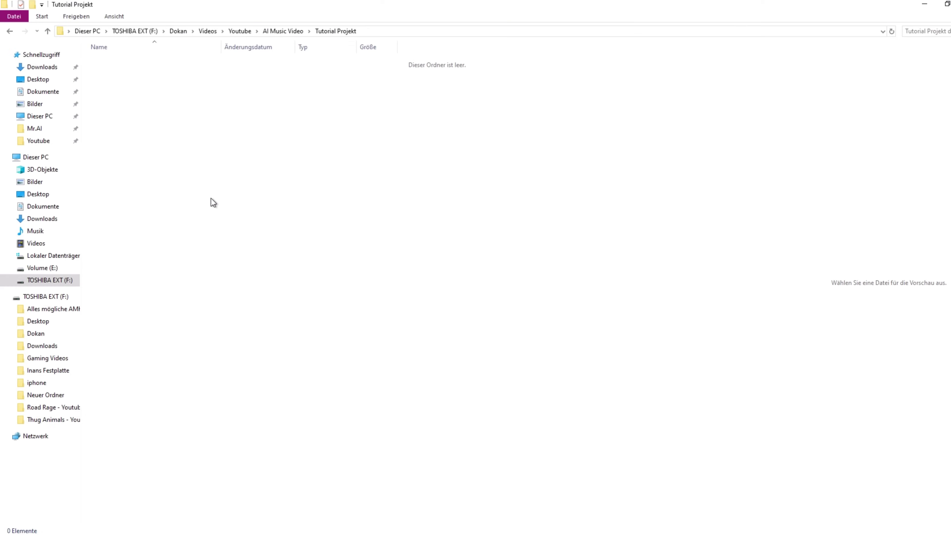
# Step: Create a folder named AI MUSIC VIDEO inside the Tutorial Projekt folder in File Explorer
pyautogui.rightClick(211, 199)
pyautogui.moveTo(232, 321)
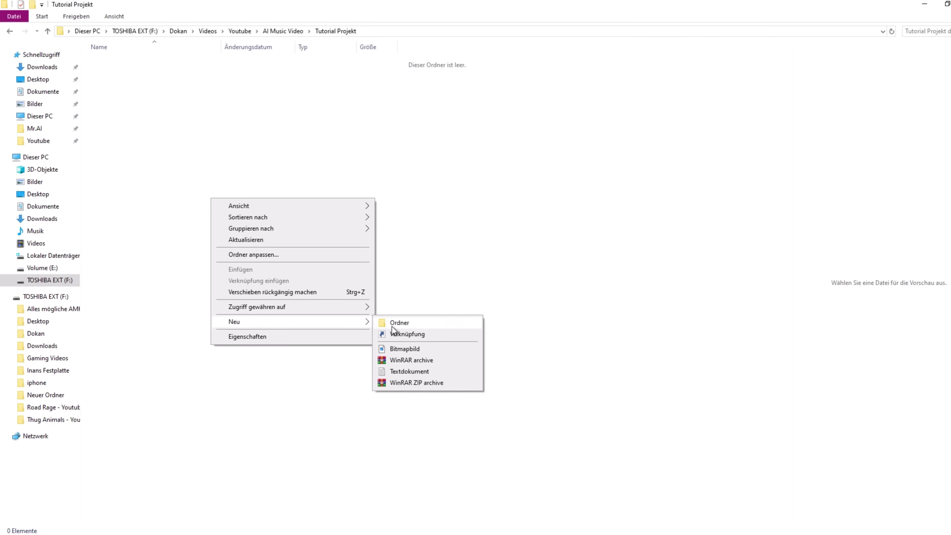
pyautogui.click(395, 325)
pyautogui.write('AI MUSIC VIDEO')
pyautogui.press('Return')
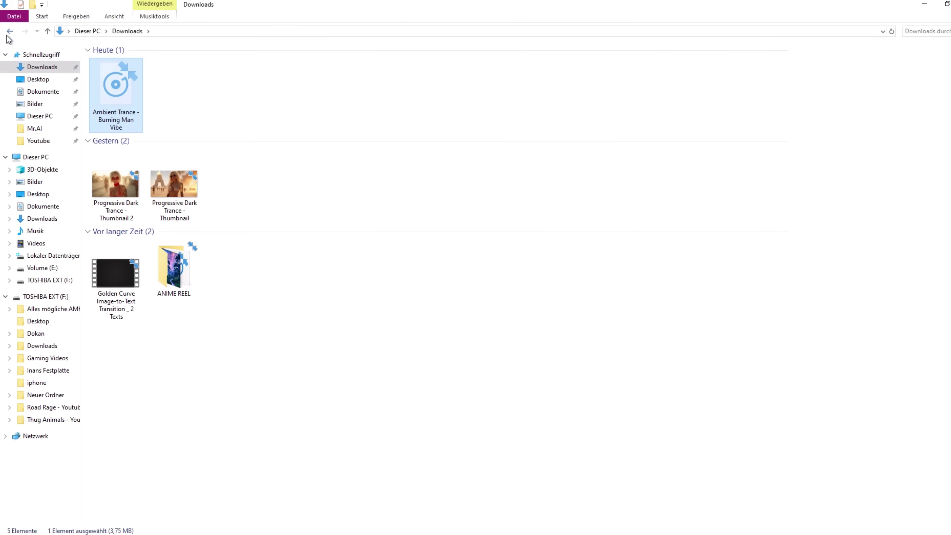
# Step: Create a music subfolder inside AI MUSIC VIDEO and paste the downloaded song into it
pyautogui.doubleClick(123, 62)
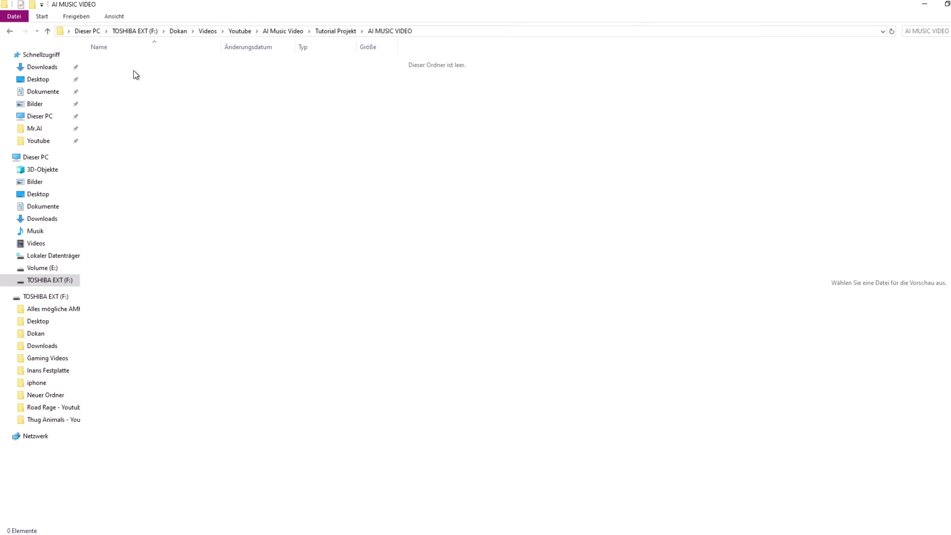
pyautogui.rightClick(139, 109)
pyautogui.moveTo(186, 236)
pyautogui.click(327, 234)
pyautogui.write('Mu')
pyautogui.press('Return')
pyautogui.press('Return')
pyautogui.hotkey('ctrl', 'v')
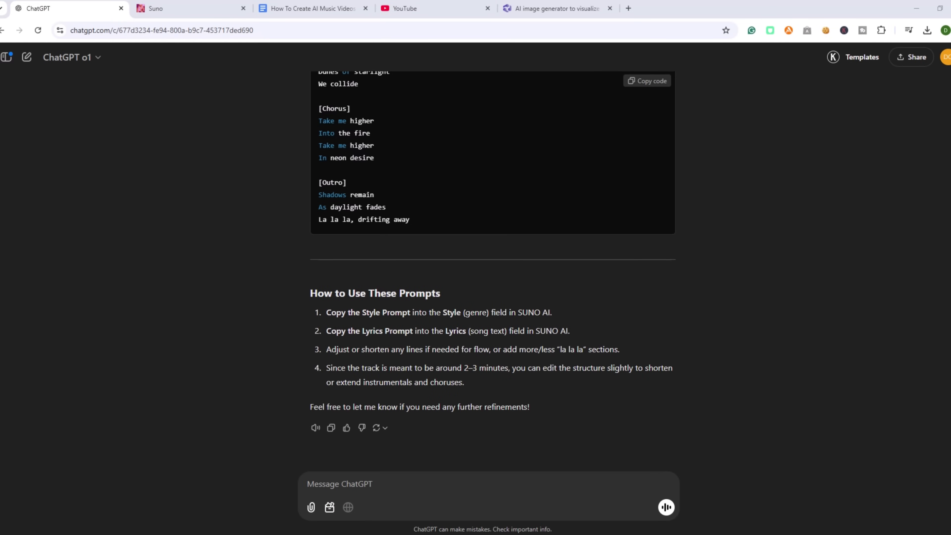
# Step: Copy the second prompt, for Midjourney text-to-image, from the Google Docs guide and send it in a new ChatGPT chat
pyautogui.click(314, 11)
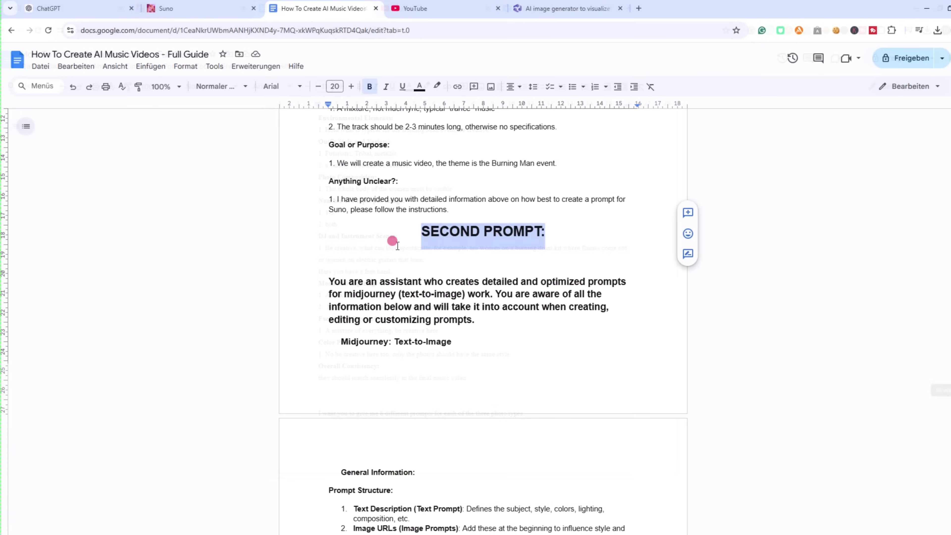
pyautogui.moveTo(393, 240); pyautogui.dragTo(403, 501)
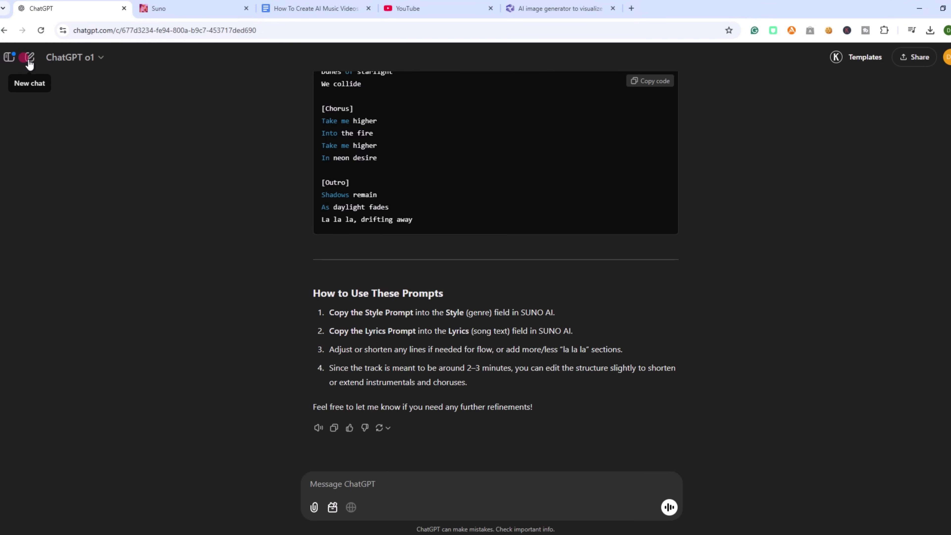
pyautogui.click(29, 63)
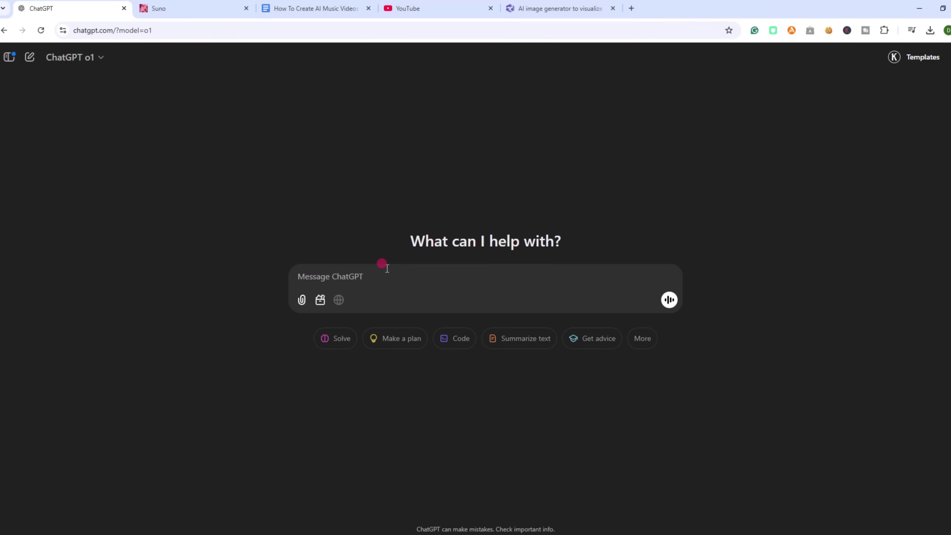
pyautogui.hotkey('ctrl', 'v')
pyautogui.click(670, 350)
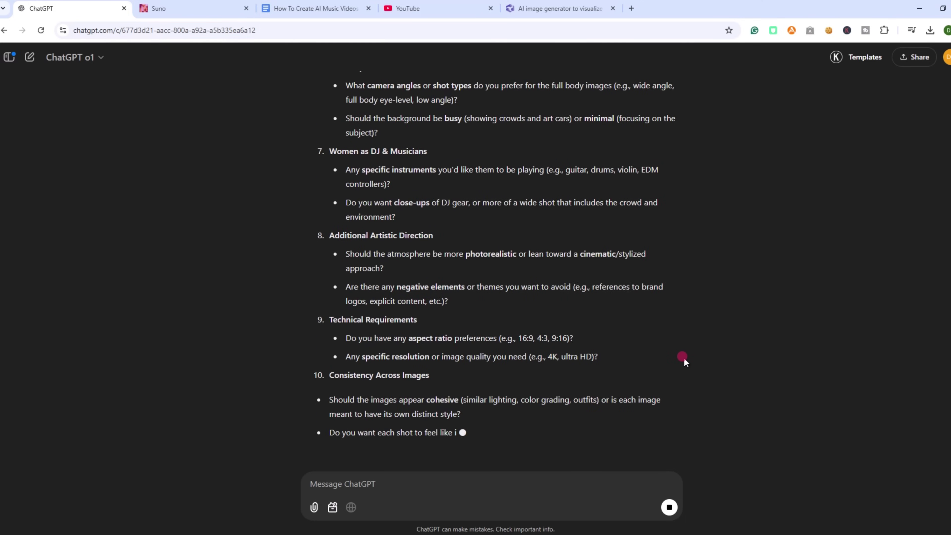
# Step: Read through ChatGPT's question categories for the images, from Overall Look & Feel to Consistency Across Images
pyautogui.scroll(15, 684, 361)
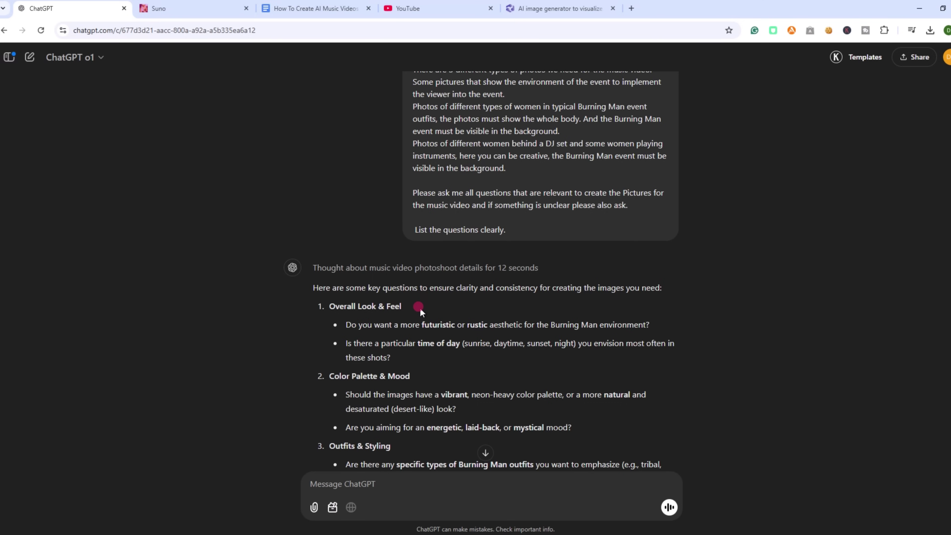
pyautogui.moveTo(313, 288); pyautogui.dragTo(647, 291)
pyautogui.moveTo(325, 307); pyautogui.dragTo(405, 309)
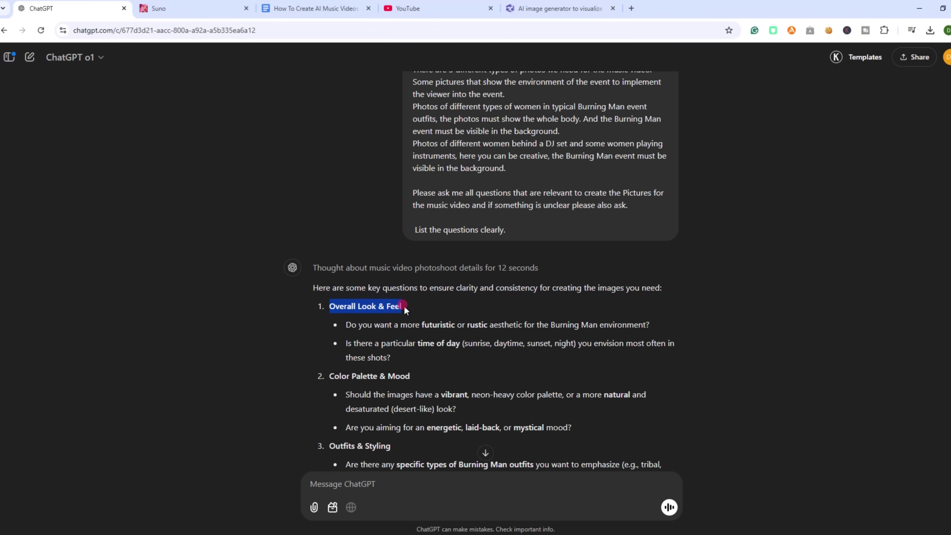
pyautogui.moveTo(330, 375); pyautogui.dragTo(408, 373)
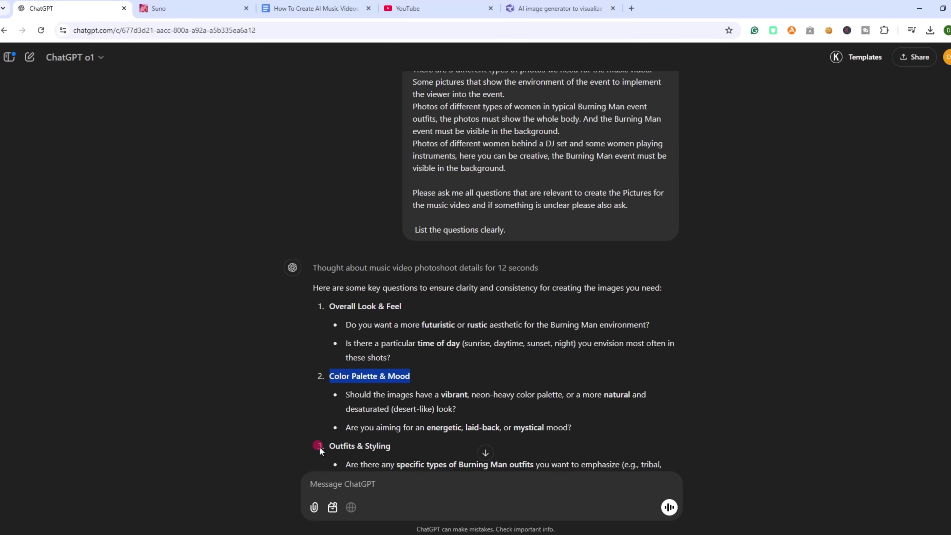
pyautogui.moveTo(331, 442); pyautogui.dragTo(394, 448)
pyautogui.scroll(-3, 393, 442)
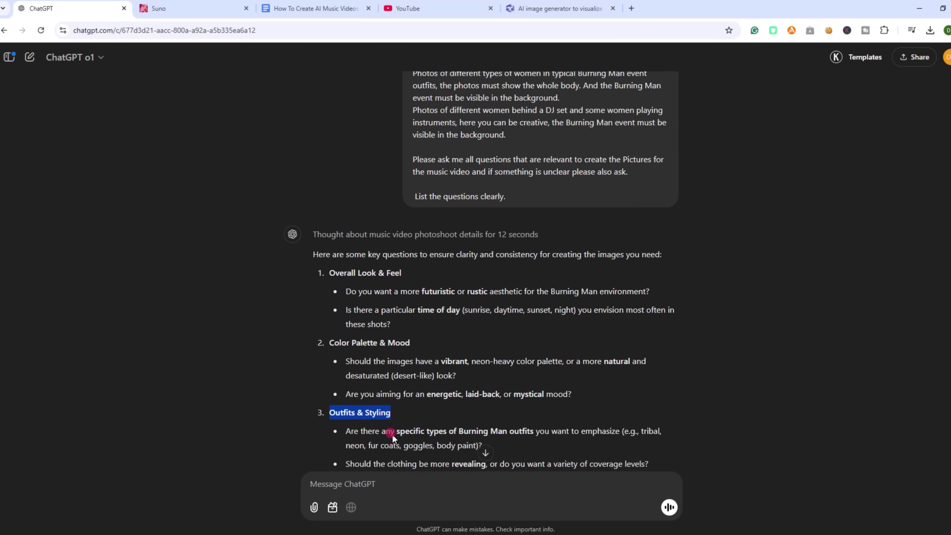
pyautogui.scroll(-2, 392, 435)
pyautogui.moveTo(328, 365); pyautogui.dragTo(390, 366)
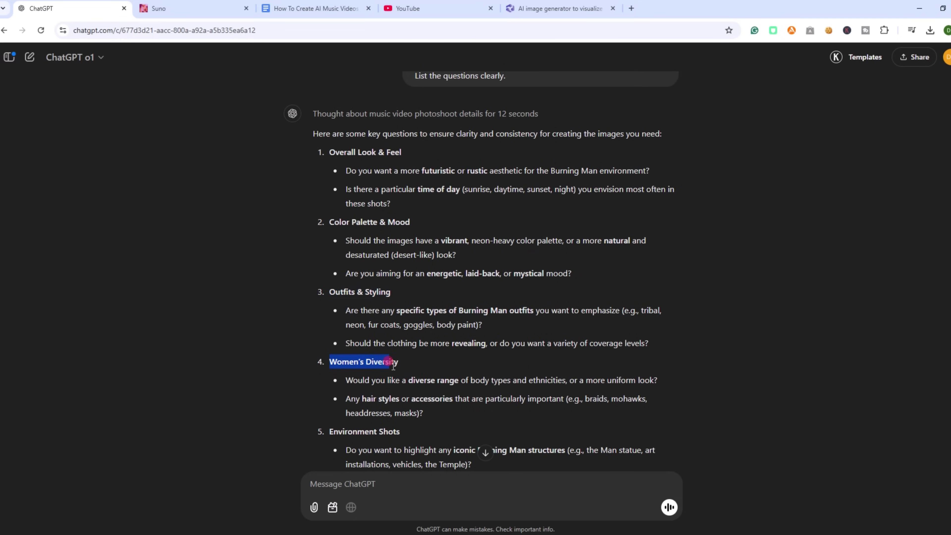
pyautogui.scroll(-2, 376, 381)
pyautogui.moveTo(324, 381); pyautogui.dragTo(391, 385)
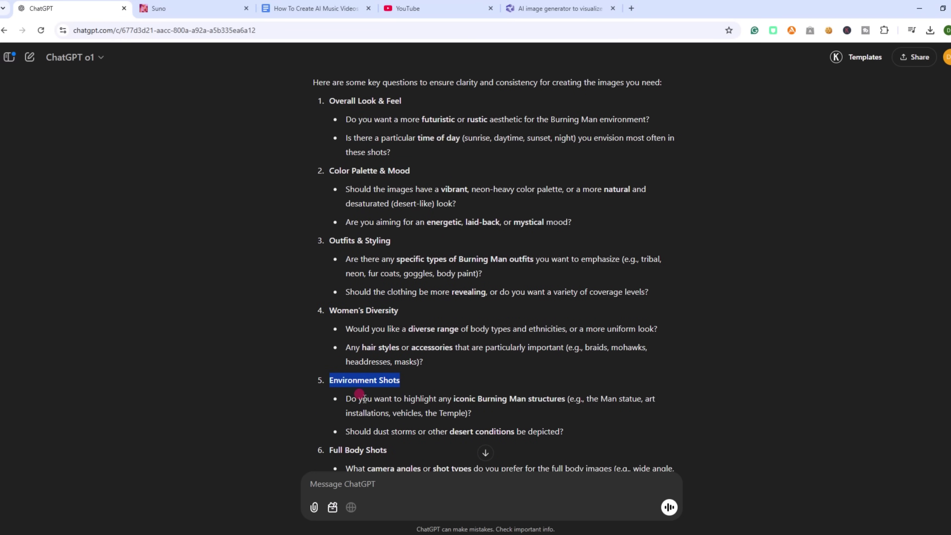
pyautogui.scroll(-4, 336, 405)
pyautogui.moveTo(328, 349); pyautogui.dragTo(331, 329)
pyautogui.scroll(-4, 390, 354)
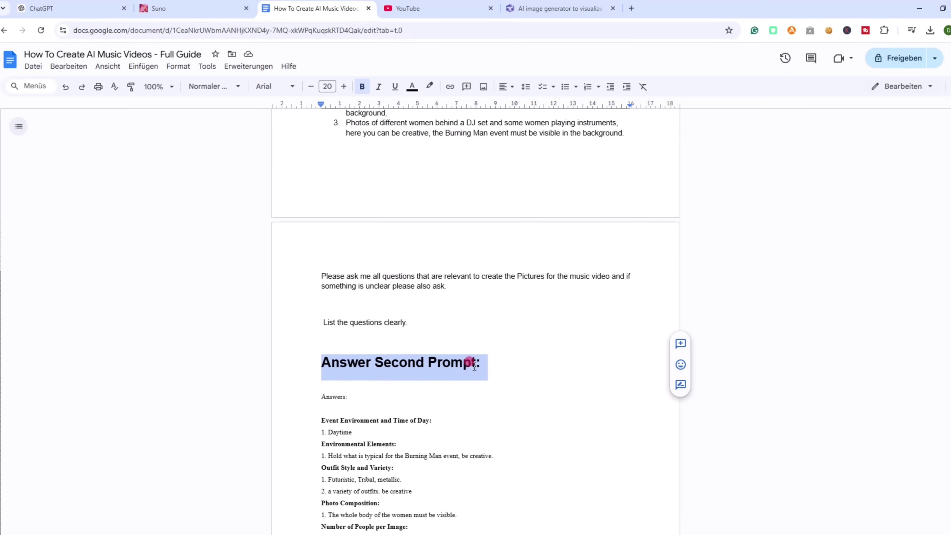
# Step: Switch to the Google Docs guide and select the answers under the Answer Second Prompt heading for copying
pyautogui.scroll(-2, 396, 379)
pyautogui.moveTo(317, 340); pyautogui.dragTo(536, 368)
pyautogui.rightClick(533, 362)
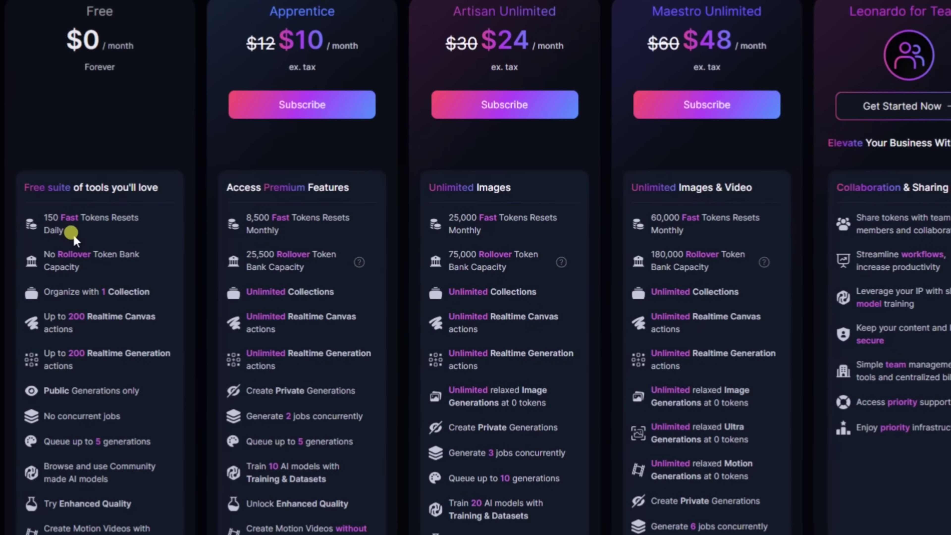
# Step: Check the daily token allowance of the Free plan on the Leonardo pricing page
pyautogui.moveTo(75, 232); pyautogui.dragTo(38, 221)
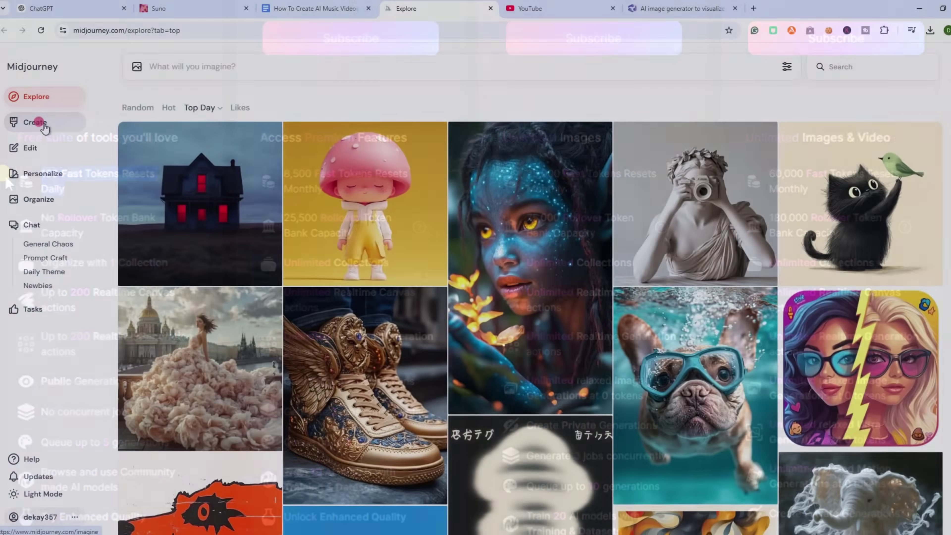
# Step: Open Midjourney's Create page and enter the image prompt about towering metallic sculptures on a vast desert plain
pyautogui.click(39, 122)
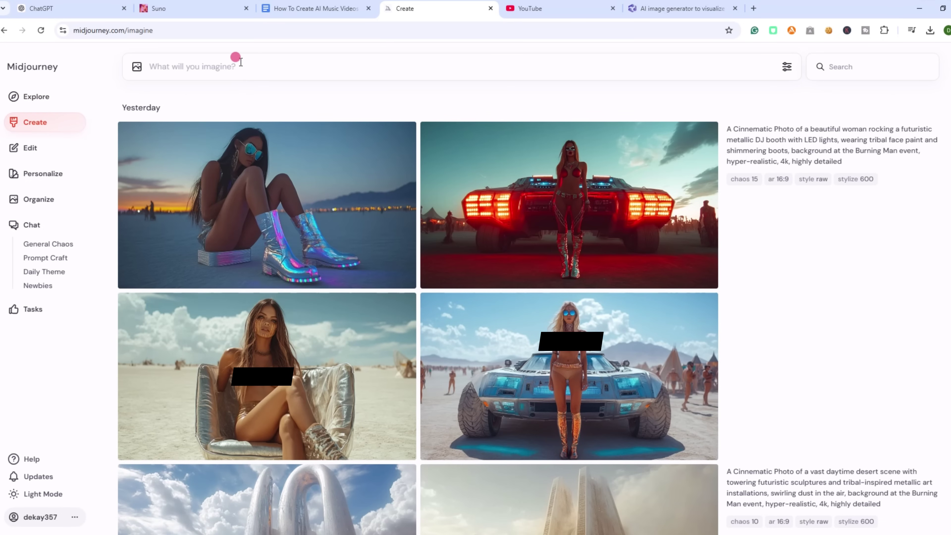
pyautogui.write('A Cinnematic Photo of towering metallic sculptures set against a vast desert plain, swirling dust dancing in the sunlight, futuristic tribal art installations scattered around, background at the Burning Man event --ar 16:9 --chaos 10 --stylize 500 --v 6 --no brand logos --no text --hyper-realistic --4k --highly detailed')
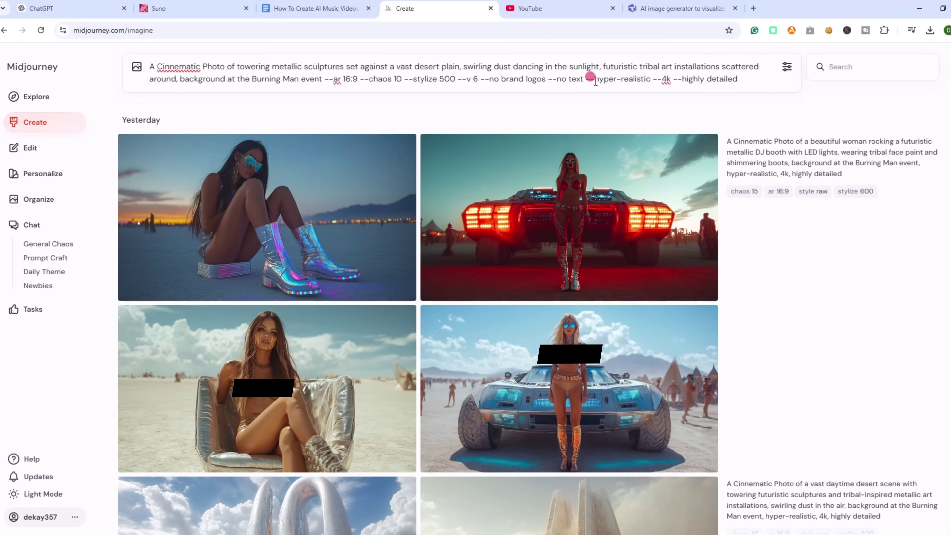
# Step: Move the hyper-realistic, 4k and highly detailed terms from the prompt's end to after "Burning Man event," before the --ar parameter
pyautogui.moveTo(609, 79); pyautogui.dragTo(656, 79)
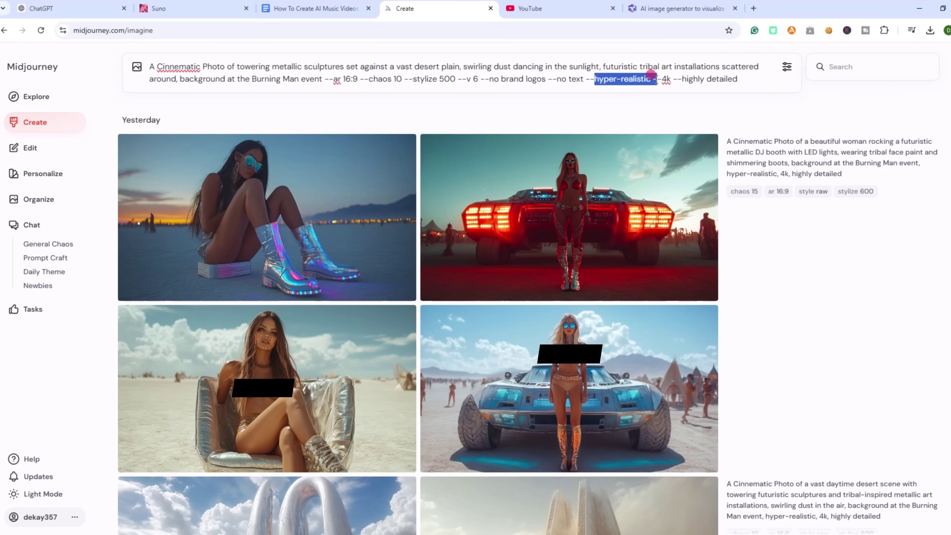
pyautogui.moveTo(737, 78); pyautogui.dragTo(604, 82)
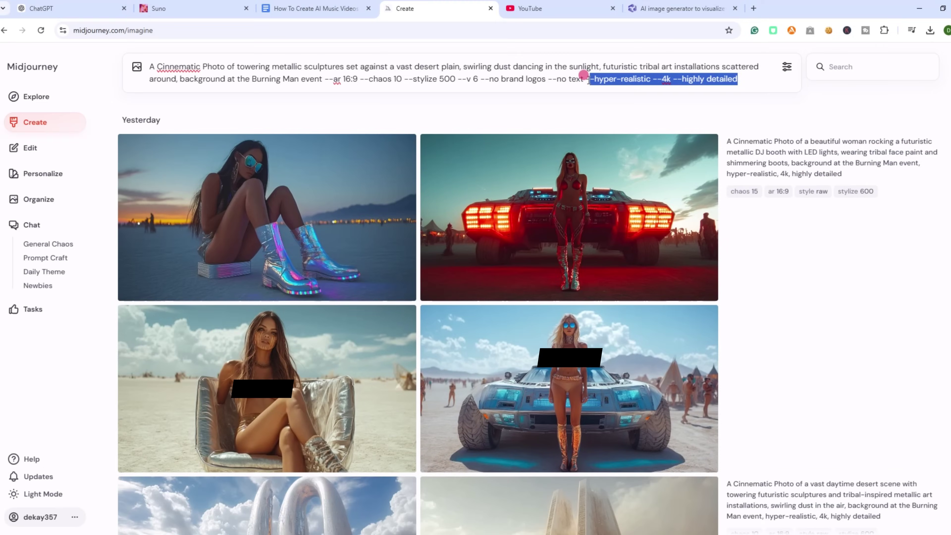
pyautogui.press('BackSpace')
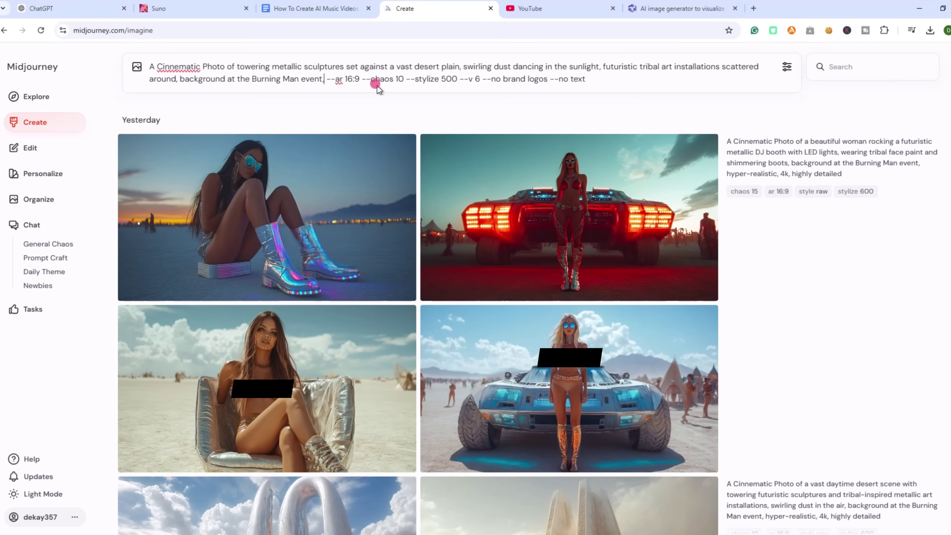
pyautogui.write('--hyper-realistic --4k --highly detailed')
# Step: Strip the double dashes from hyper-realistic, 4k and highly detailed, and separate these terms with commas
pyautogui.press('BackSpace')
pyautogui.press('BackSpace')
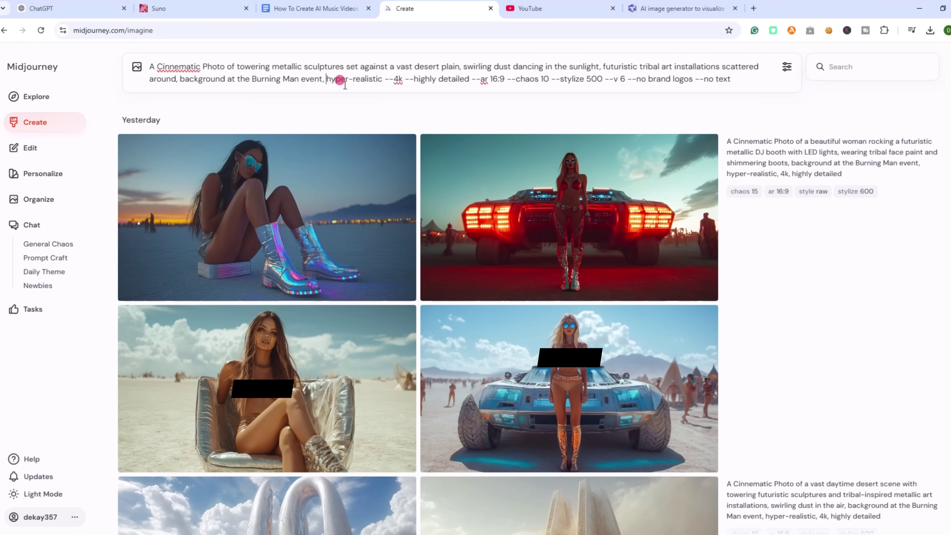
pyautogui.click(393, 80)
pyautogui.press('BackSpace')
pyautogui.press('BackSpace')
pyautogui.press('BackSpace')
pyautogui.write(',')
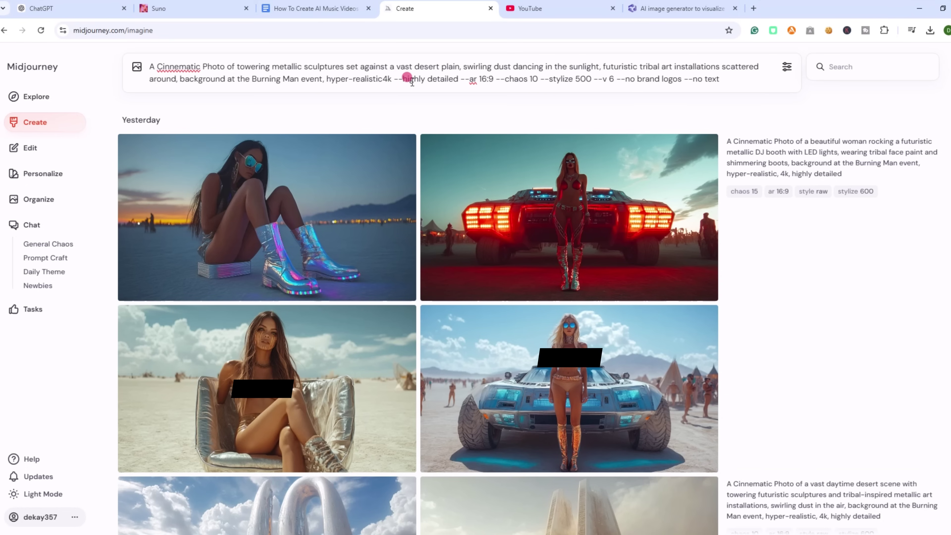
pyautogui.click(407, 79)
pyautogui.press('BackSpace')
pyautogui.press('BackSpace')
pyautogui.press('BackSpace')
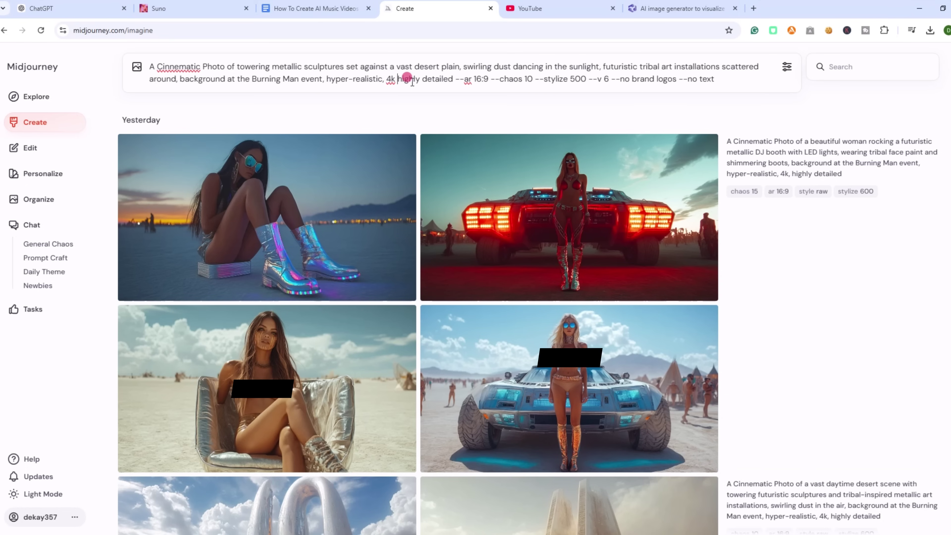
pyautogui.write(',')
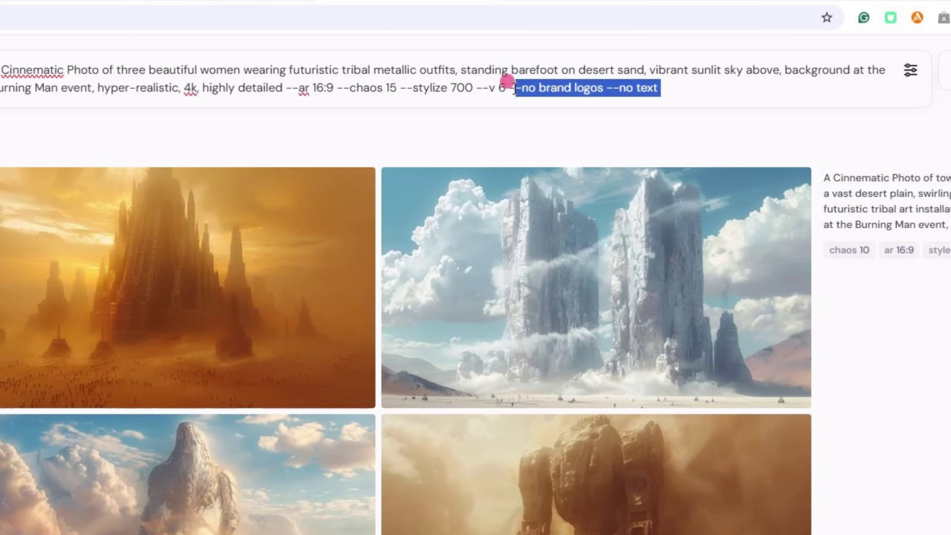
# Step: Move the hyper-realistic, 4k and highly detailed terms in the three-women prompt to directly after "Burning Man event"
pyautogui.press('BackSpace')
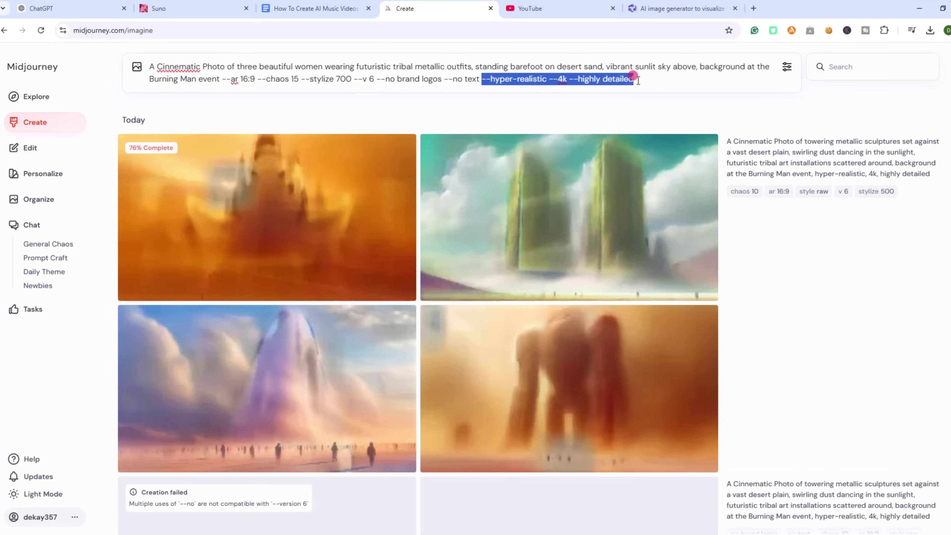
pyautogui.hotkey('ctrl', 'x')
pyautogui.click(224, 79)
pyautogui.hotkey('ctrl', 'v')
# Step: Remove the double dashes before the moved quality terms in the three-women prompt and separate them with commas
pyautogui.click(232, 78)
pyautogui.press('BackSpace')
pyautogui.press('BackSpace')
pyautogui.click(290, 79)
pyautogui.press('BackSpace')
pyautogui.press('BackSpace')
pyautogui.press('BackSpace')
pyautogui.write(',')
pyautogui.click(312, 80)
pyautogui.press('BackSpace')
pyautogui.press('BackSpace')
pyautogui.press('BackSpace')
pyautogui.write(',')
# Step: Delete --v 6, --no brand logos and --no text from the three-women prompt and submit it
pyautogui.moveTo(614, 79); pyautogui.dragTo(506, 79)
pyautogui.press('BackSpace')
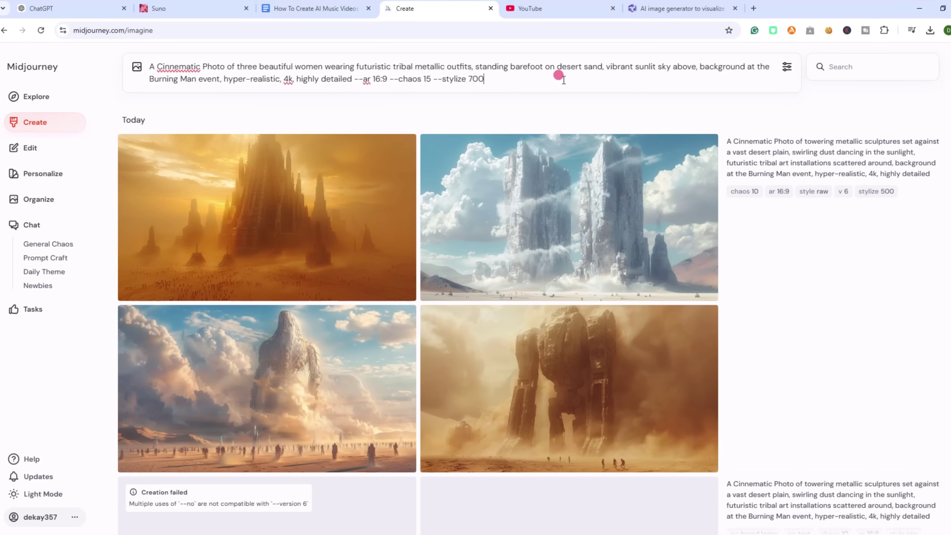
pyautogui.press('Return')
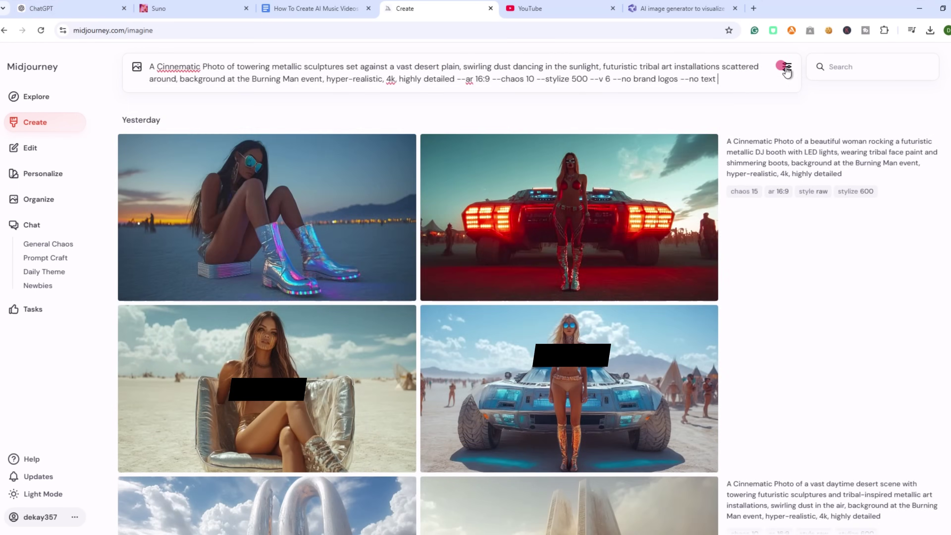
# Step: Review the image size, model version and aesthetics settings, keeping 16:9 landscape and version 6.1, and submit the sculptures prompt
pyautogui.click(787, 70)
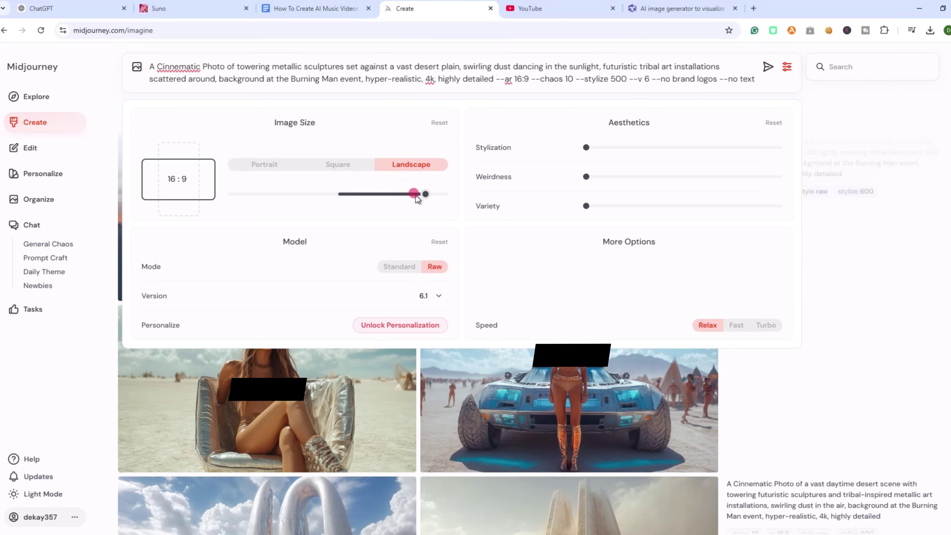
pyautogui.moveTo(425, 198)
pyautogui.mouseDown()
pyautogui.moveTo(358, 197)
pyautogui.moveTo(426, 196)
pyautogui.mouseUp()
pyautogui.click(430, 296)
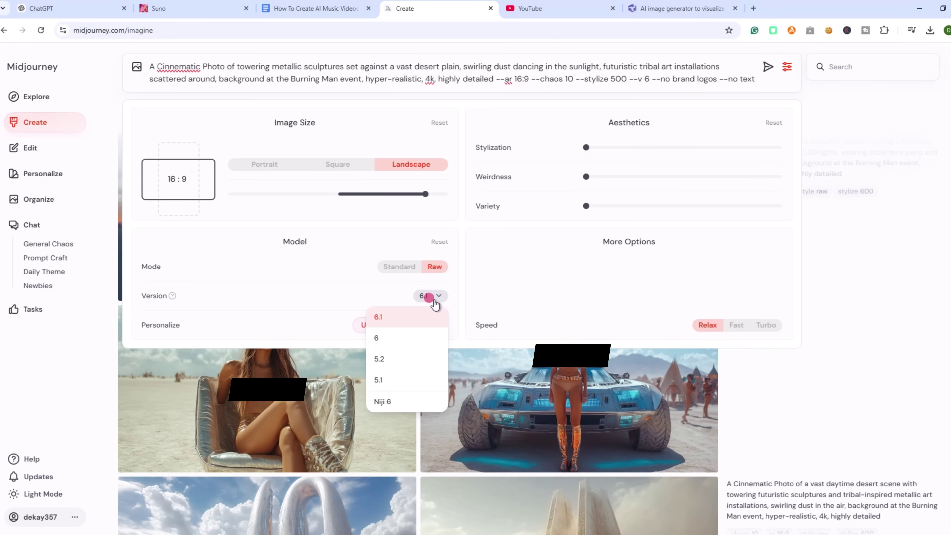
pyautogui.click(433, 297)
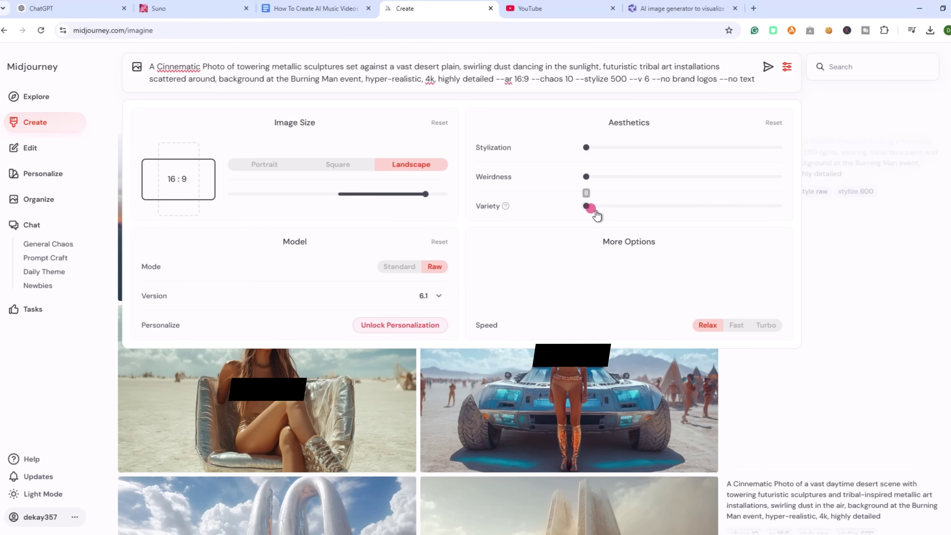
pyautogui.click(810, 90)
pyautogui.click(764, 74)
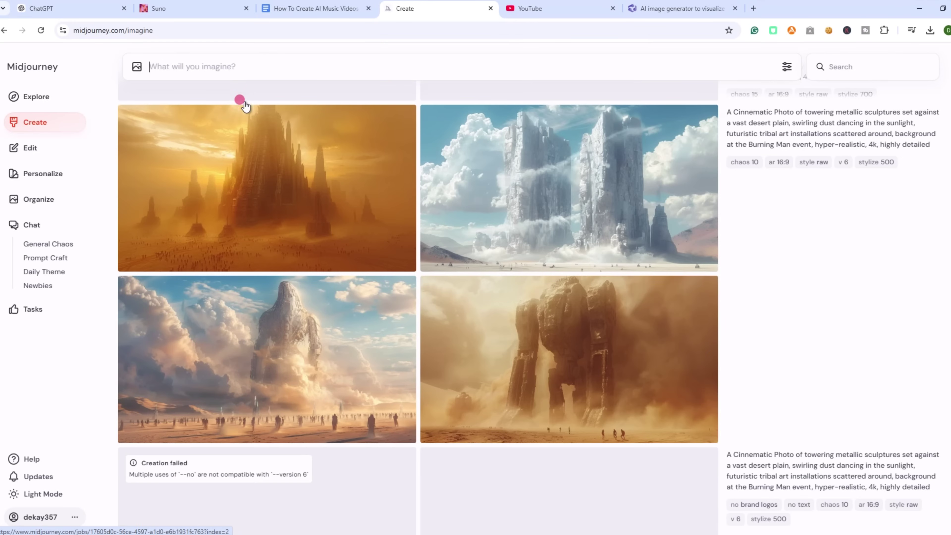
# Step: Upscale the image of the giant statue rising from clouds above the desert crowd with the Subtle option
pyautogui.click(252, 337)
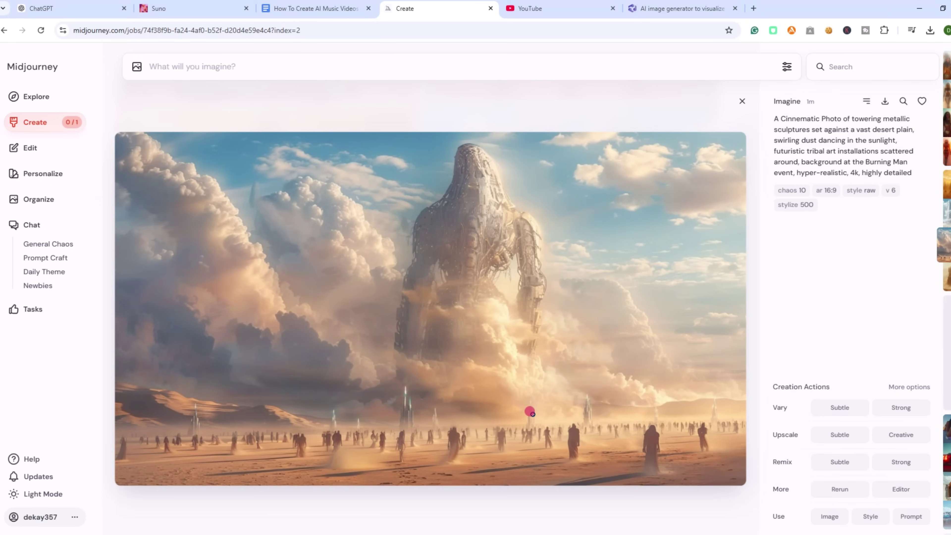
pyautogui.click(839, 441)
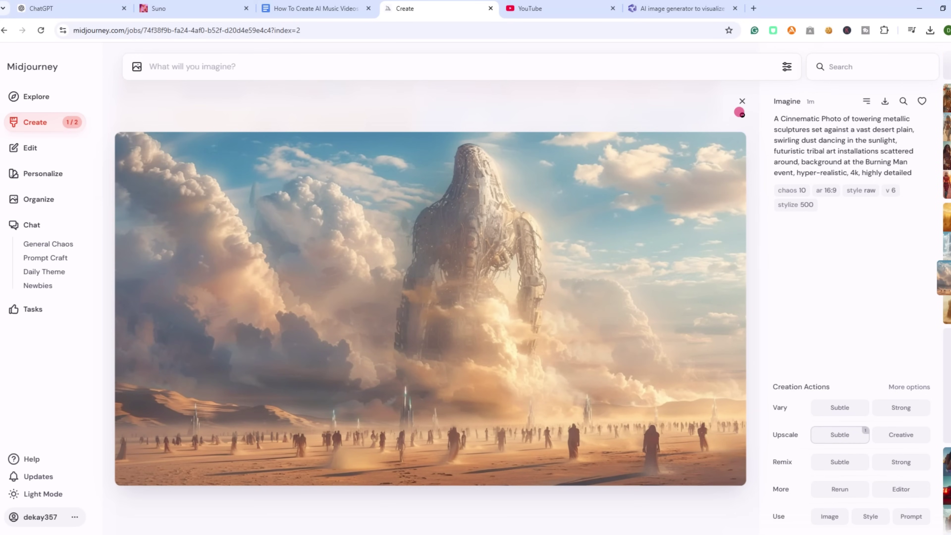
pyautogui.click(741, 105)
# Step: Reuse the three-women prompt text together with its chaos 15, ar 16:9, style raw and stylize 700 parameters
pyautogui.scroll(8, 548, 259)
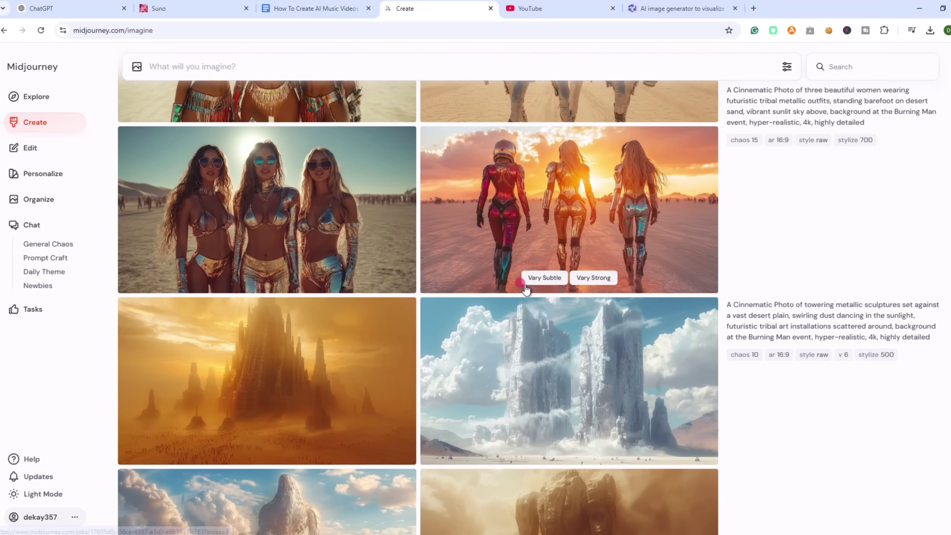
pyautogui.scroll(5, 475, 329)
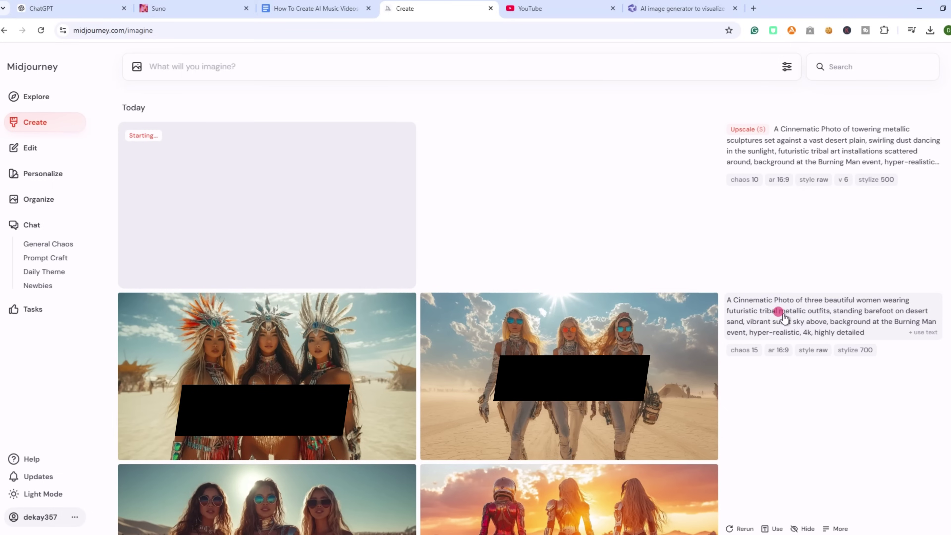
pyautogui.click(783, 322)
pyautogui.click(743, 362)
pyautogui.click(778, 362)
pyautogui.click(813, 362)
pyautogui.click(855, 362)
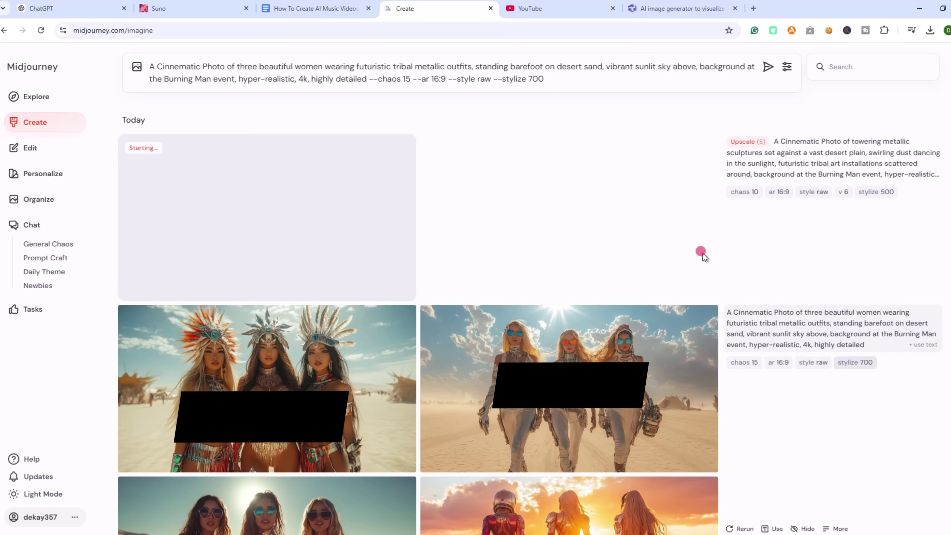
# Step: Append "--no naked boobs" to the end of the reused prompt and generate the images
pyautogui.click(564, 79)
pyautogui.write('-')
pyautogui.write('-no naked boobs')
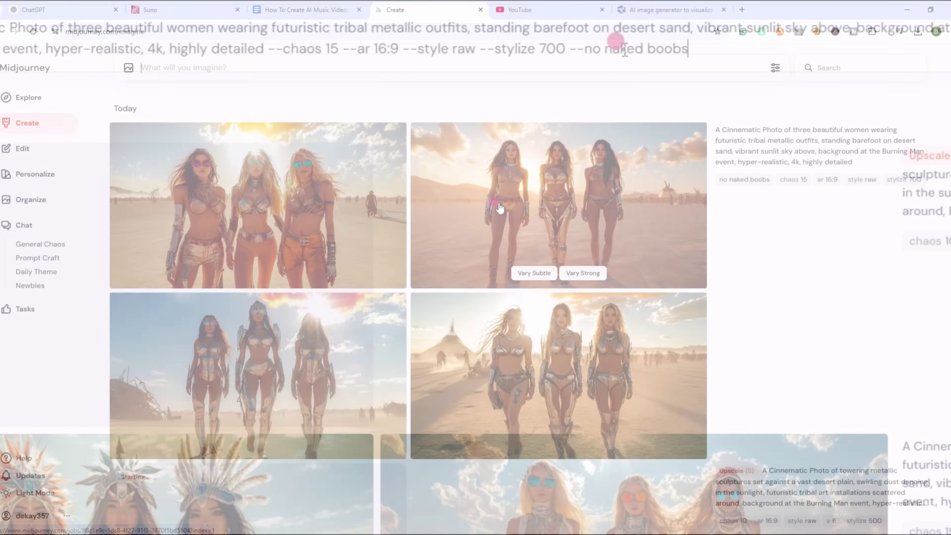
# Step: View the newly generated images of the three women enlarged, one after another
pyautogui.click(494, 199)
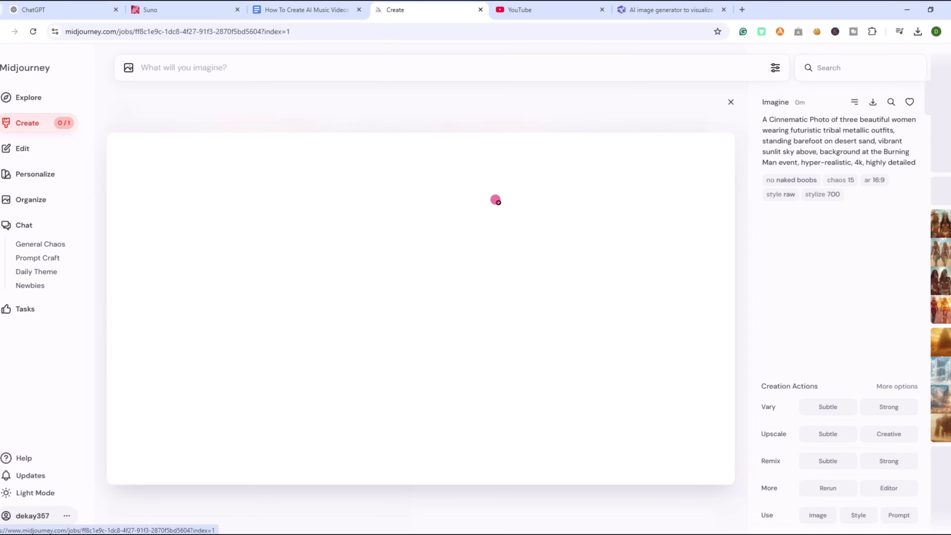
pyautogui.press('Escape')
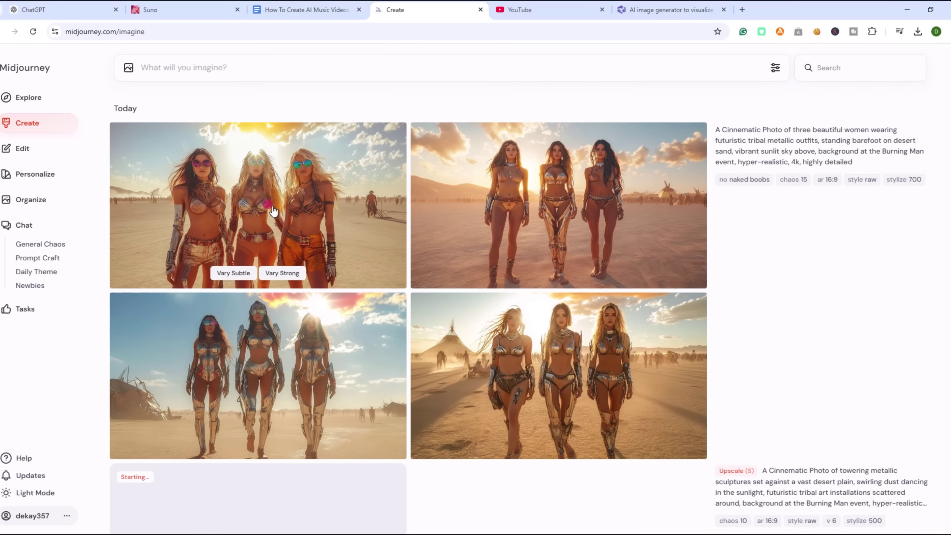
pyautogui.click(271, 206)
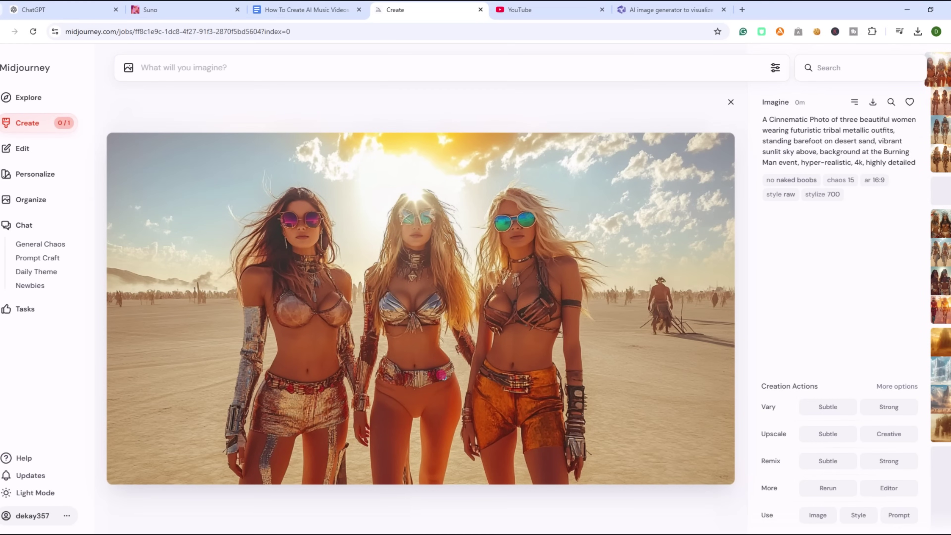
pyautogui.press('Escape')
pyautogui.click(308, 365)
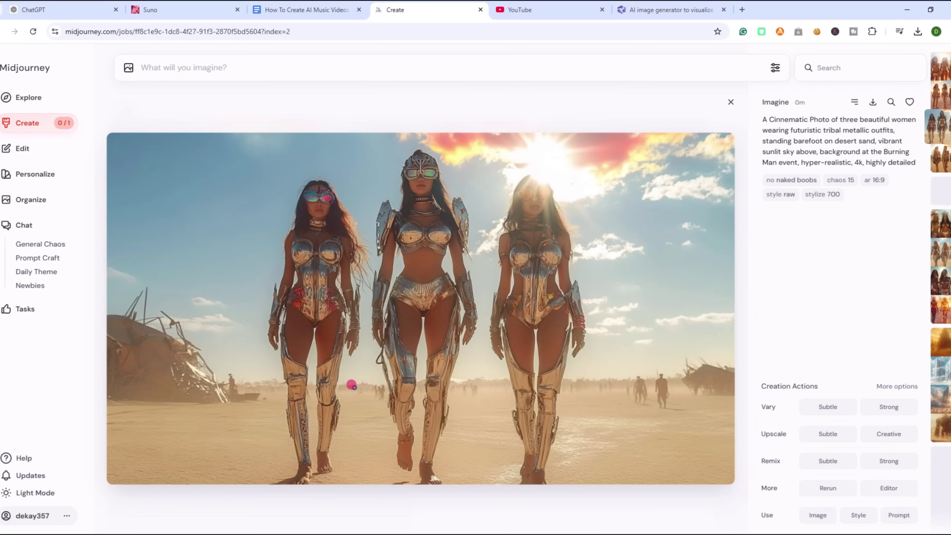
# Step: View the last enlarged image of the three women and close the image viewer
pyautogui.press('Escape')
pyautogui.click(524, 381)
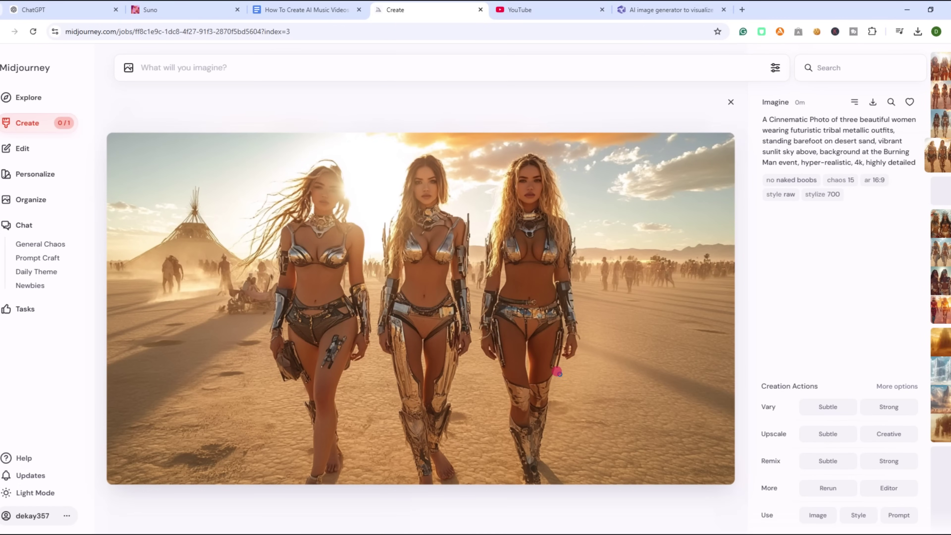
pyautogui.press('Escape')
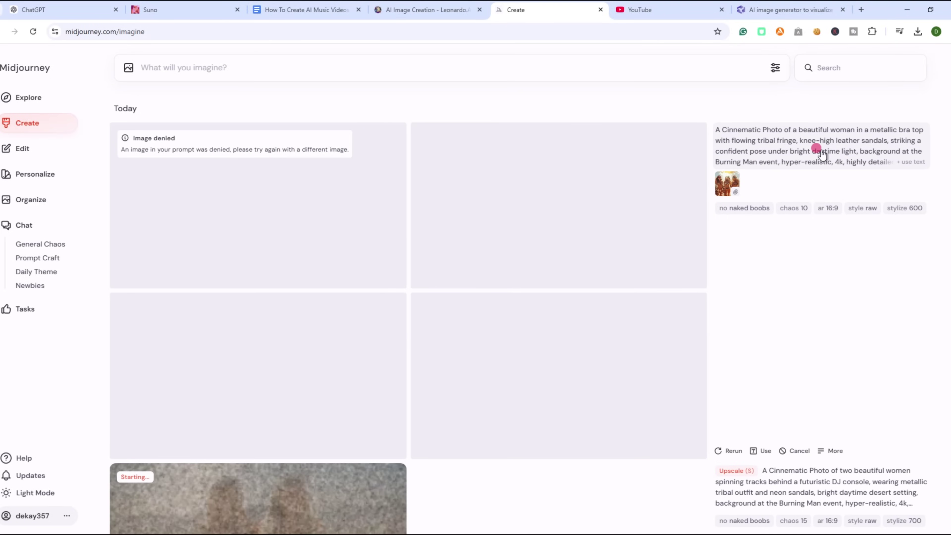
# Step: Reuse the denied "metallic bra top" prompt with all its parameters and reference image, replacing the word "bra" with "outfit"
pyautogui.click(811, 149)
pyautogui.click(744, 220)
pyautogui.click(794, 220)
pyautogui.click(828, 220)
pyautogui.click(863, 220)
pyautogui.click(905, 220)
pyautogui.click(734, 202)
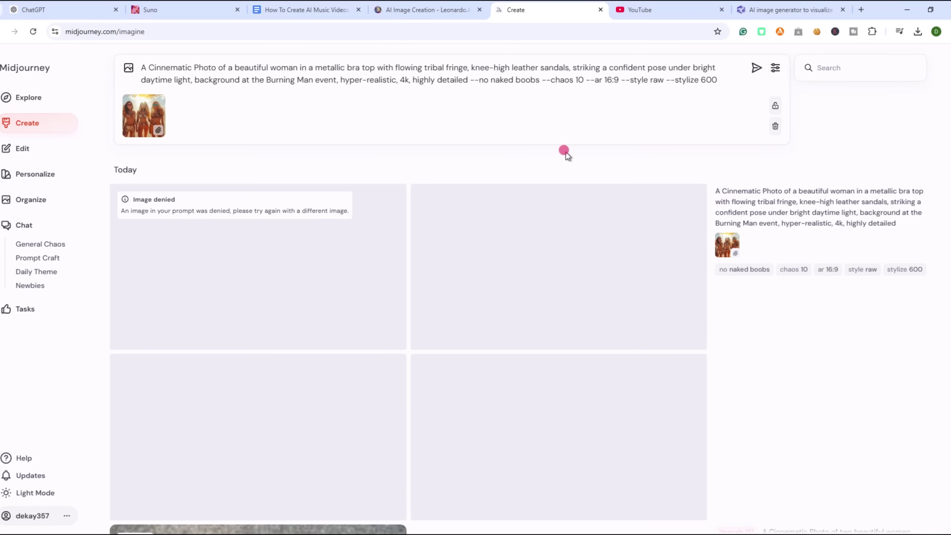
pyautogui.doubleClick(347, 68)
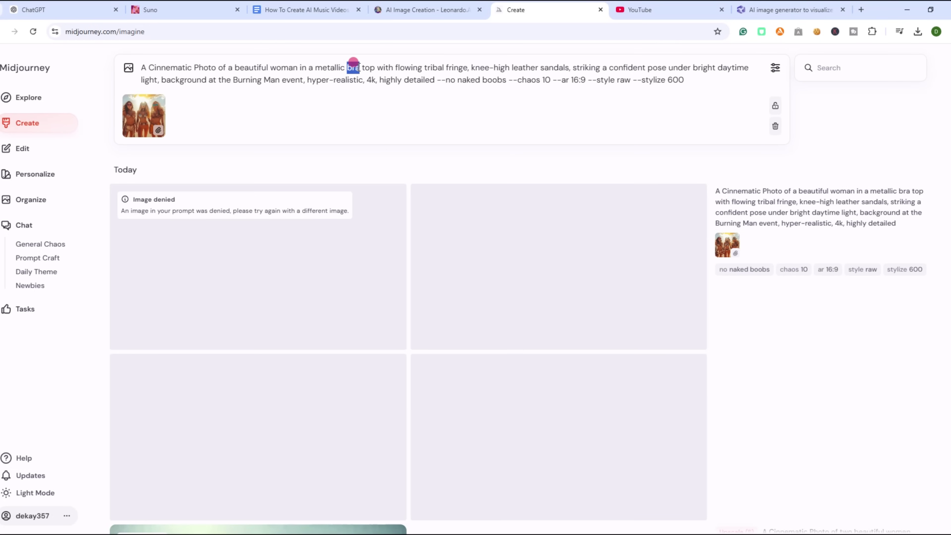
pyautogui.write('outfit')
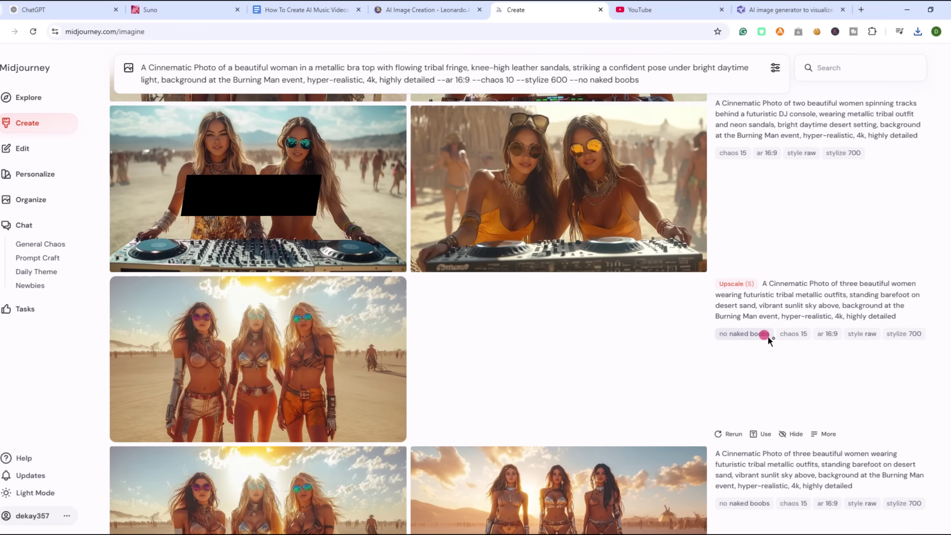
# Step: Add the upscaled three-women image as a style reference to the "metallic bra top" prompt and generate the images
pyautogui.click(368, 371)
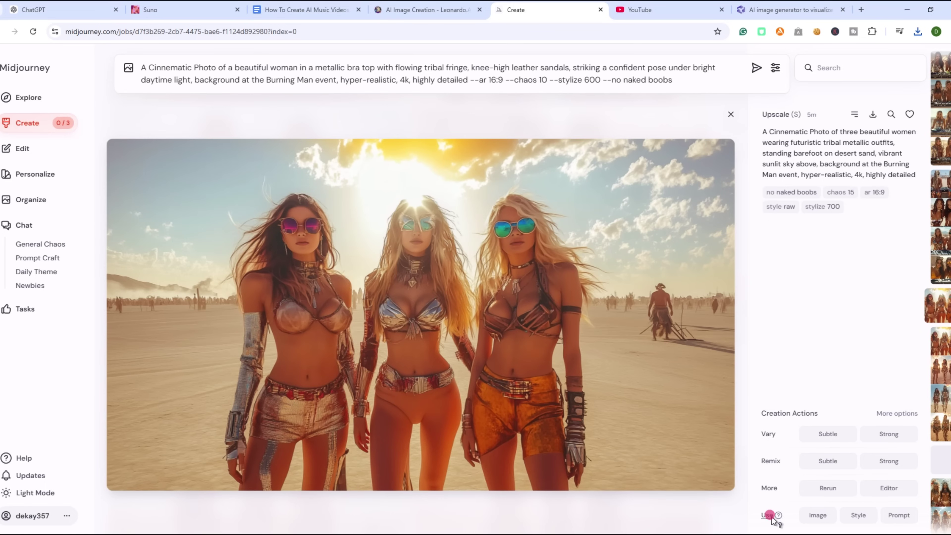
pyautogui.click(858, 516)
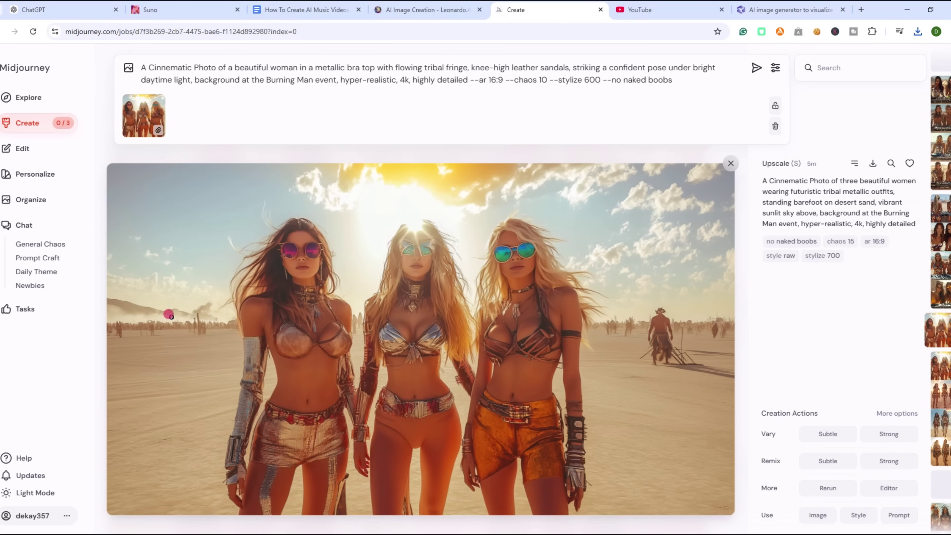
pyautogui.click(755, 71)
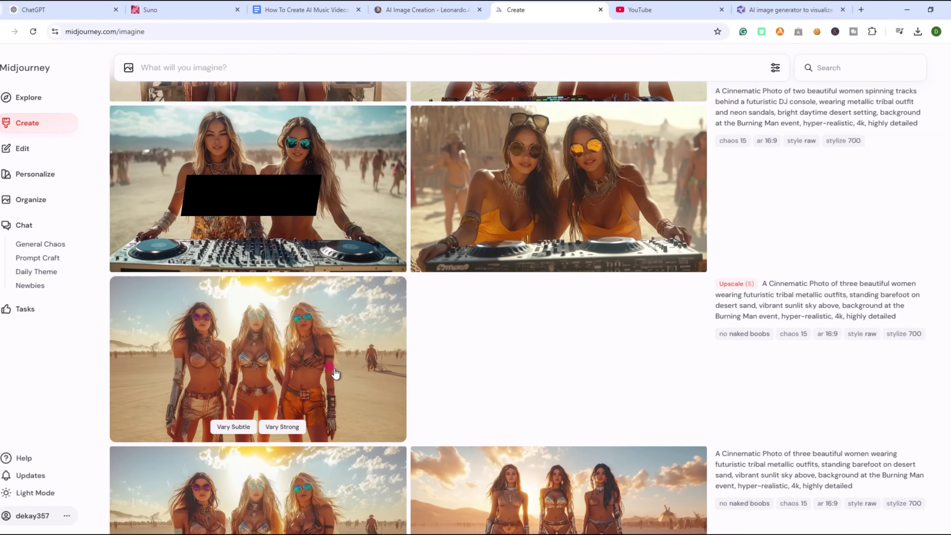
# Step: Download the upscaled image of the three women in sunglasses
pyautogui.click(331, 369)
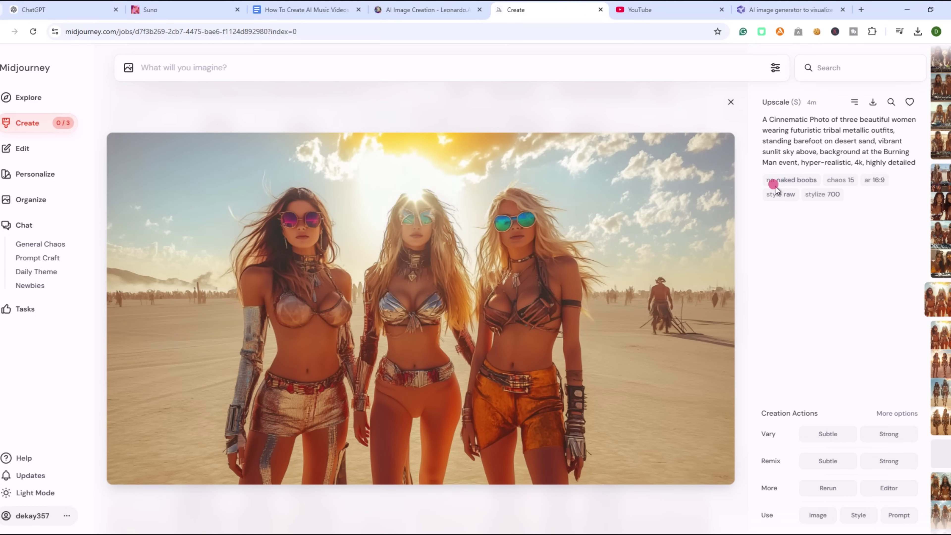
pyautogui.click(873, 103)
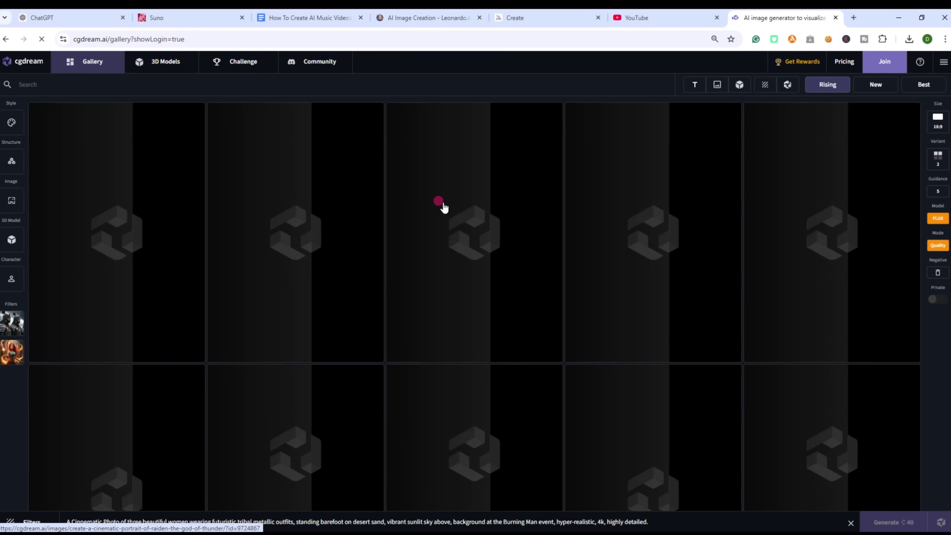
# Step: Switch to CGDream and request a sign-in e-mail for the account
pyautogui.click(888, 524)
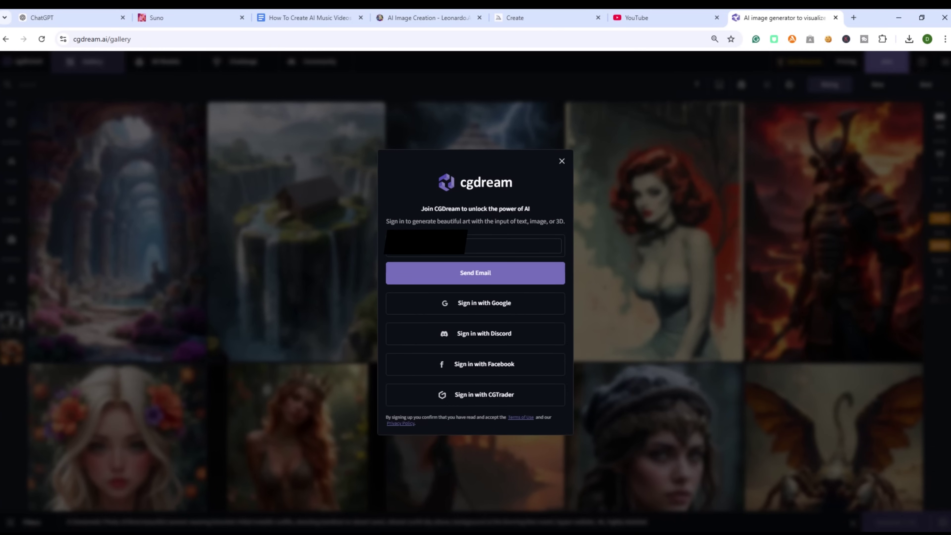
pyautogui.click(454, 273)
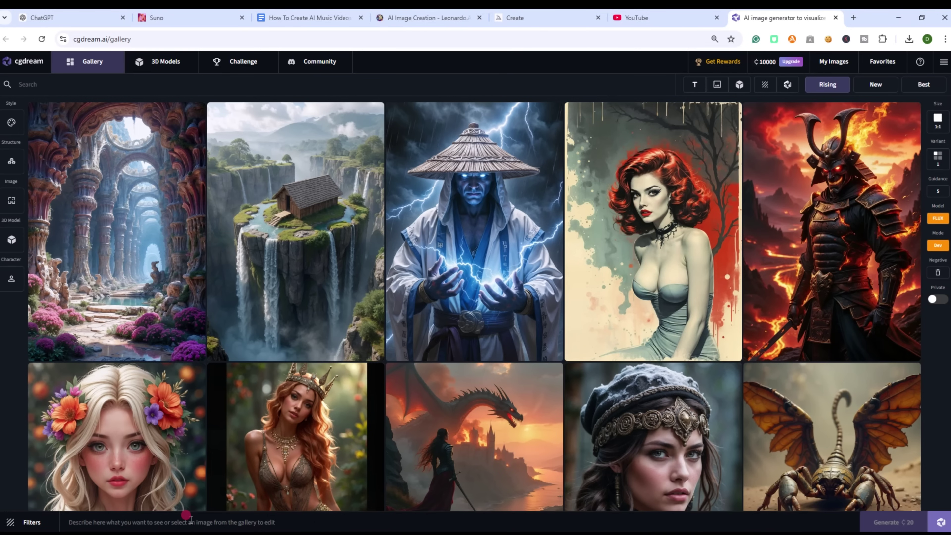
# Step: Enter the prompt about three women in futuristic tribal metallic outfits at Burning Man, with a 16:9 aspect ratio and 4 variations
pyautogui.click(191, 520)
pyautogui.write('A Cinnematic Photo of three beautiful women wearing futuristic tribal metallic outfits, standing barefoot on desert sand, vibrant sunlit sky above, background at the Burning Man event, hyper-realistic, 4k, highly detailed.')
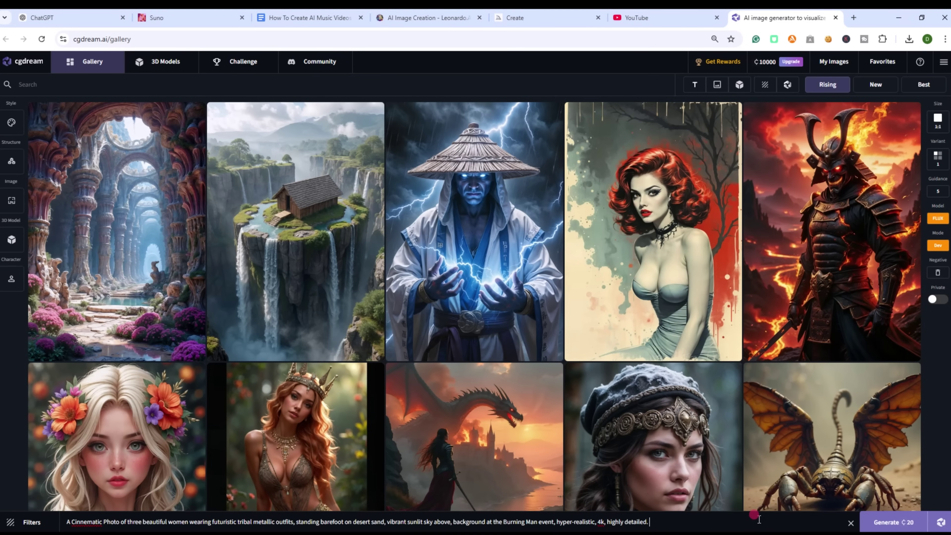
pyautogui.click(938, 118)
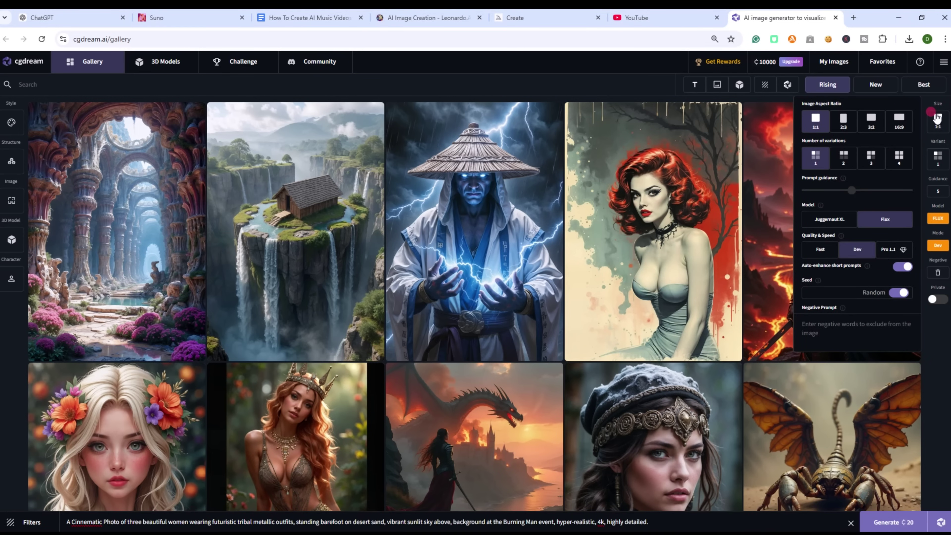
pyautogui.click(901, 123)
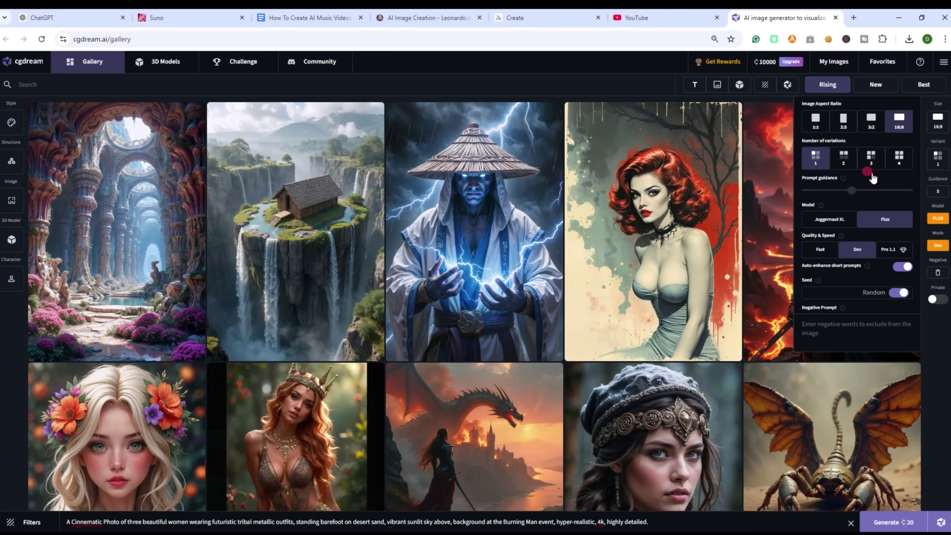
pyautogui.click(899, 158)
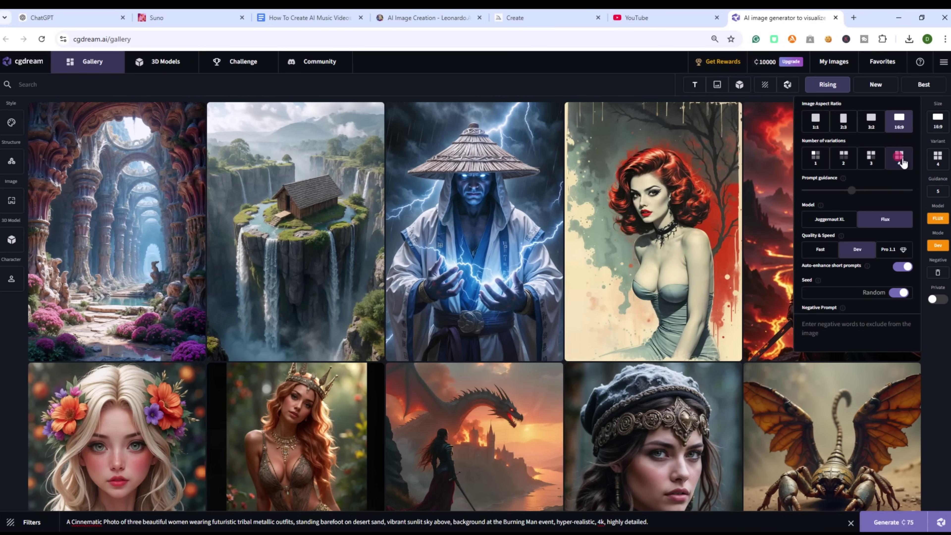
# Step: Apply the Woman Fantasy and Woman Realistic filters from the Character category, without the Voxel filter
pyautogui.click(30, 522)
pyautogui.click(88, 472)
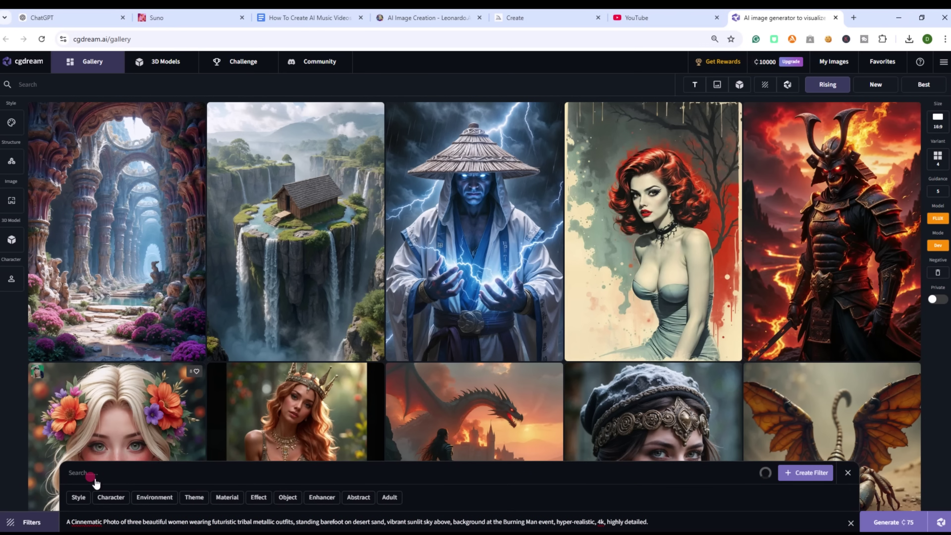
pyautogui.click(95, 474)
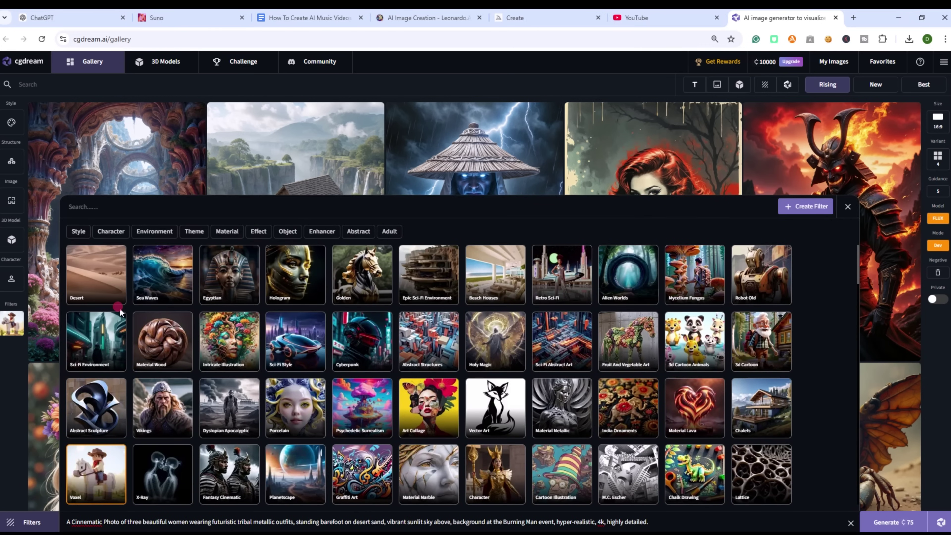
pyautogui.click(96, 476)
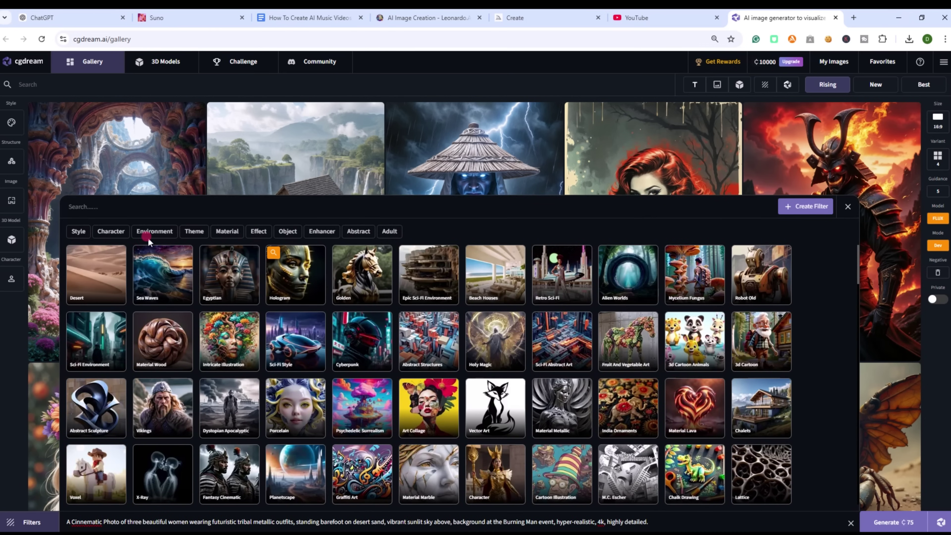
pyautogui.click(110, 232)
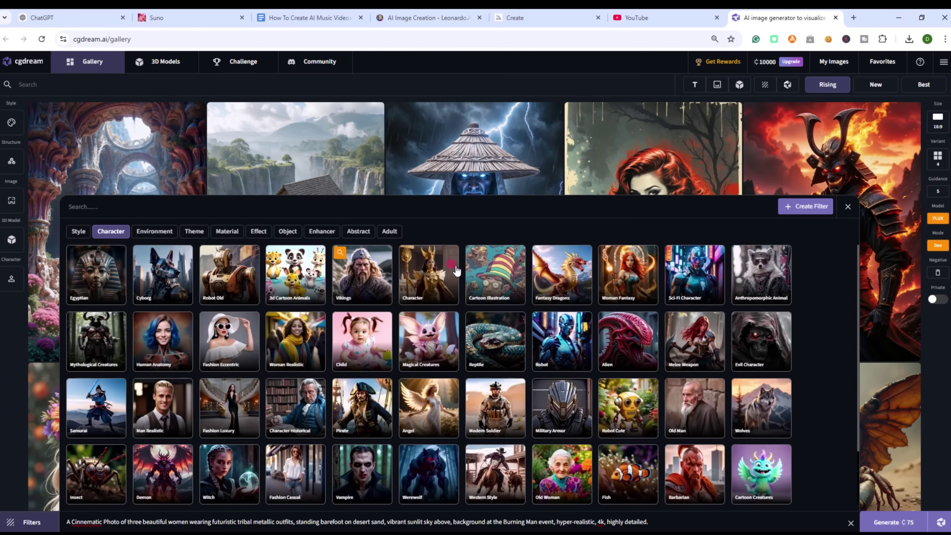
pyautogui.click(616, 276)
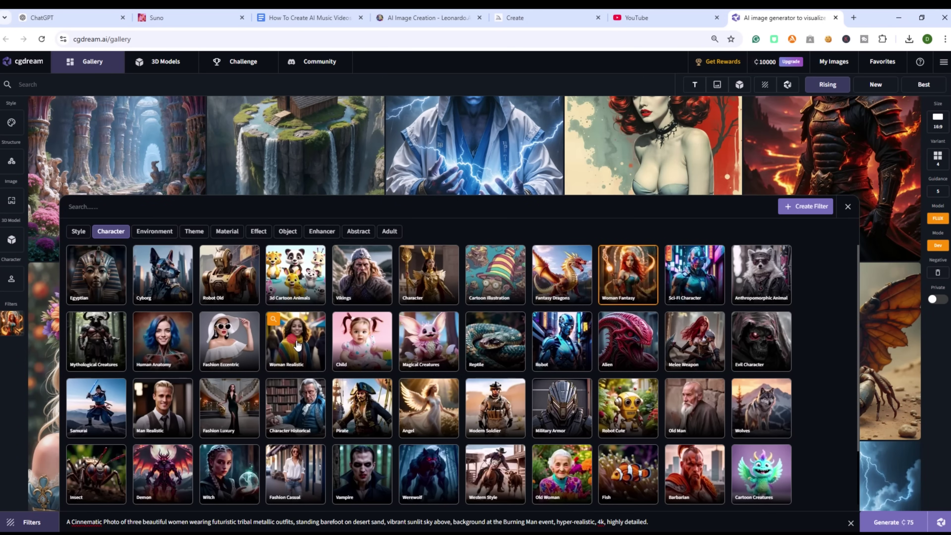
pyautogui.click(298, 345)
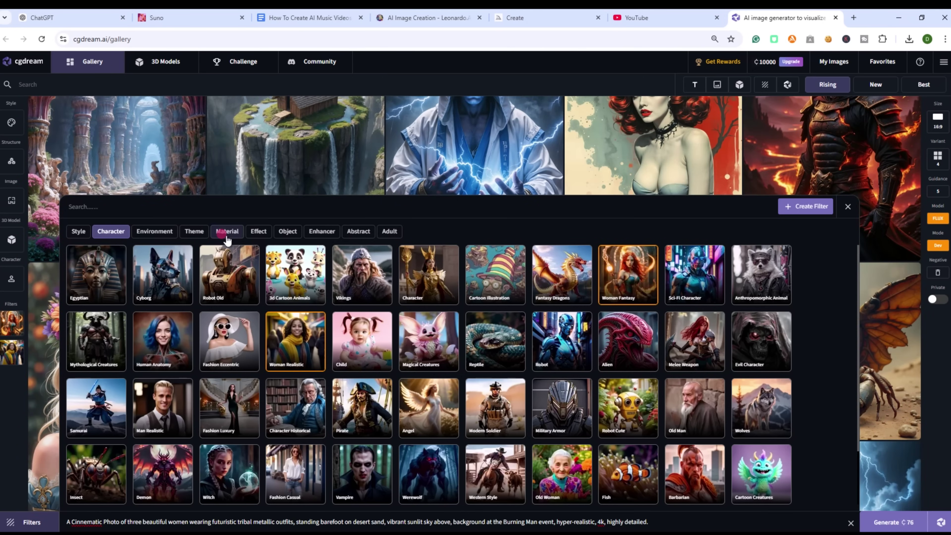
# Step: Add the Lush Breasts, Elegant Curves and Adult Filter filters from the Adult category and close the filter selection
pyautogui.click(386, 236)
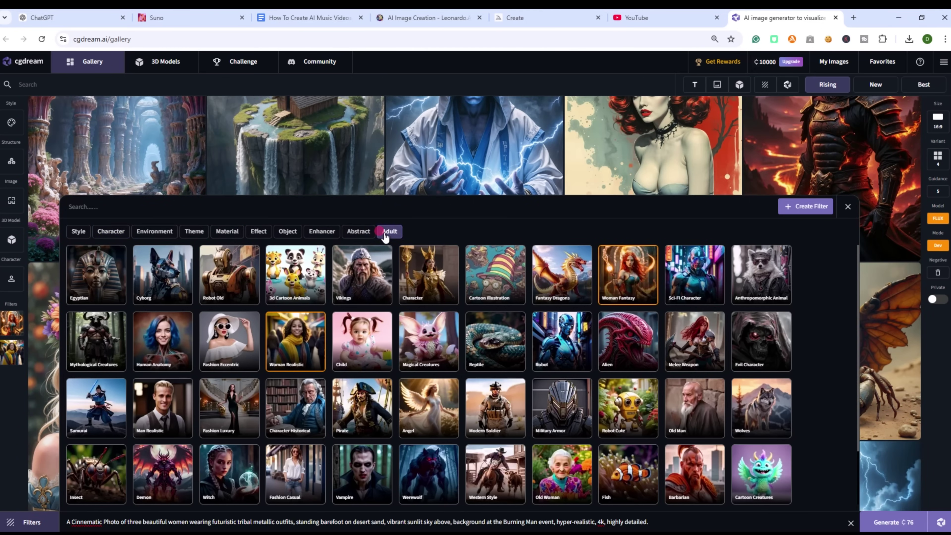
pyautogui.click(256, 386)
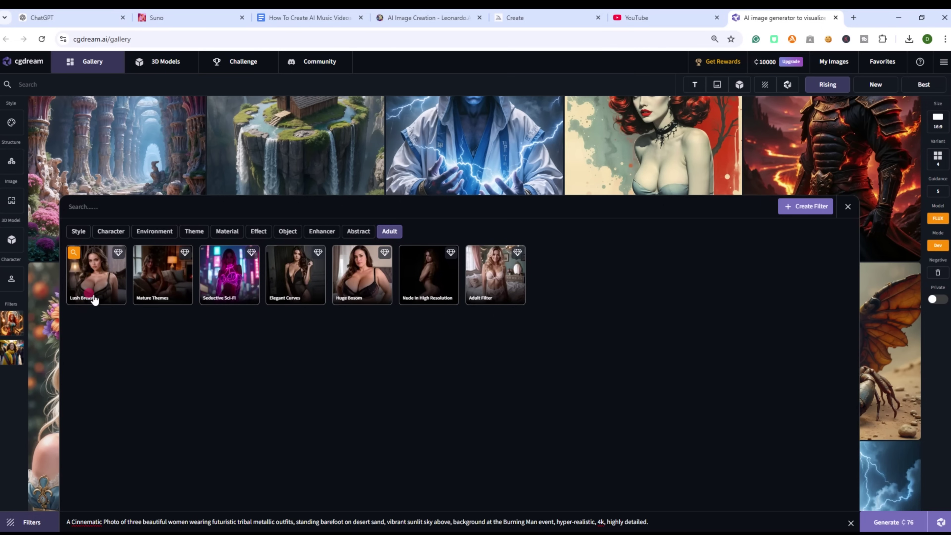
pyautogui.click(96, 288)
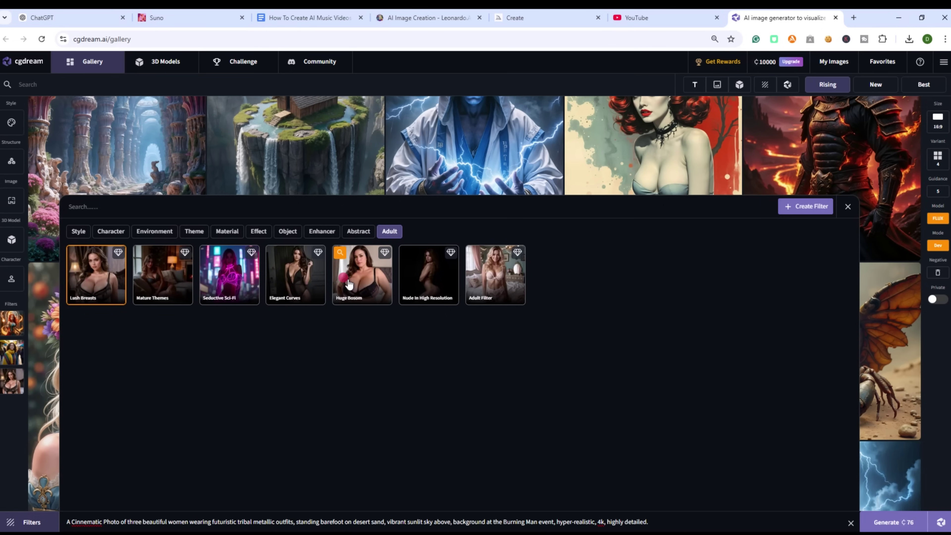
pyautogui.click(296, 288)
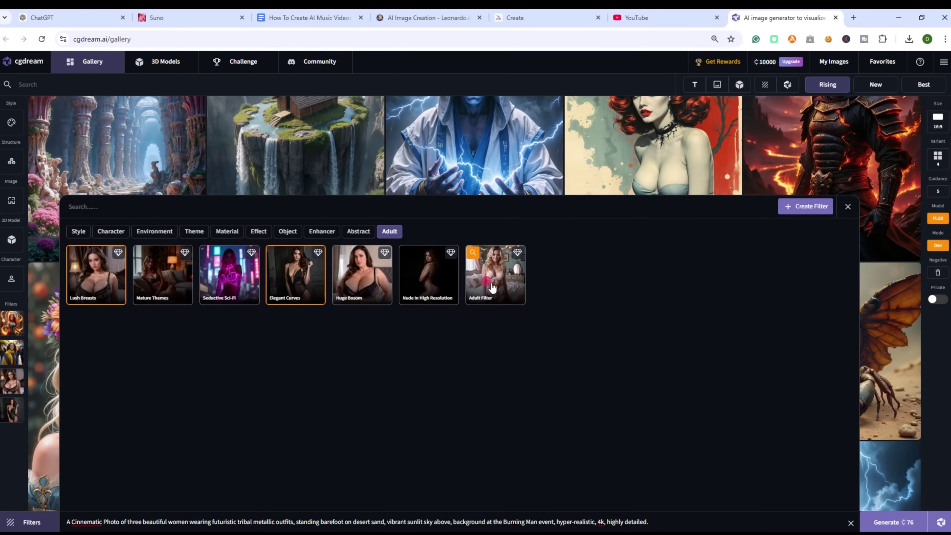
pyautogui.click(847, 206)
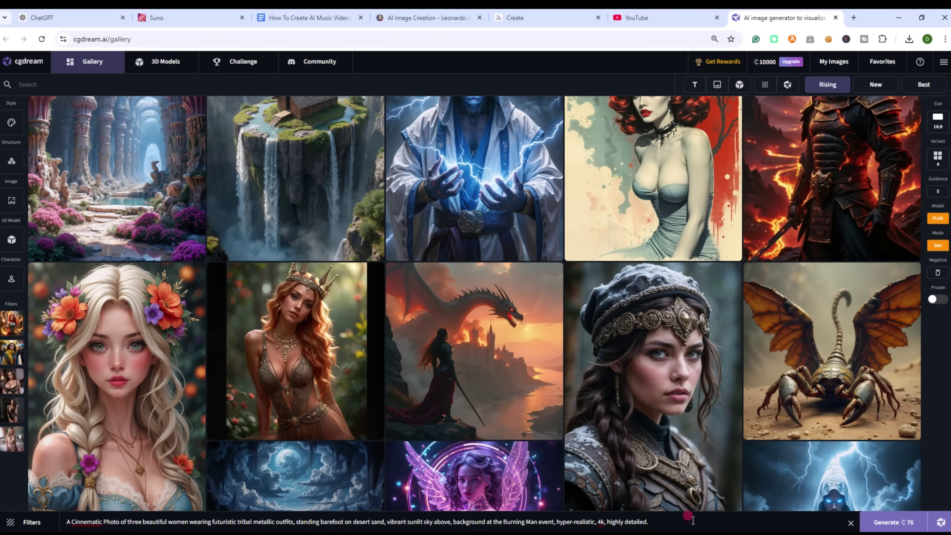
# Step: Generate the images of the three women and upscale the first two results by x2
pyautogui.click(887, 524)
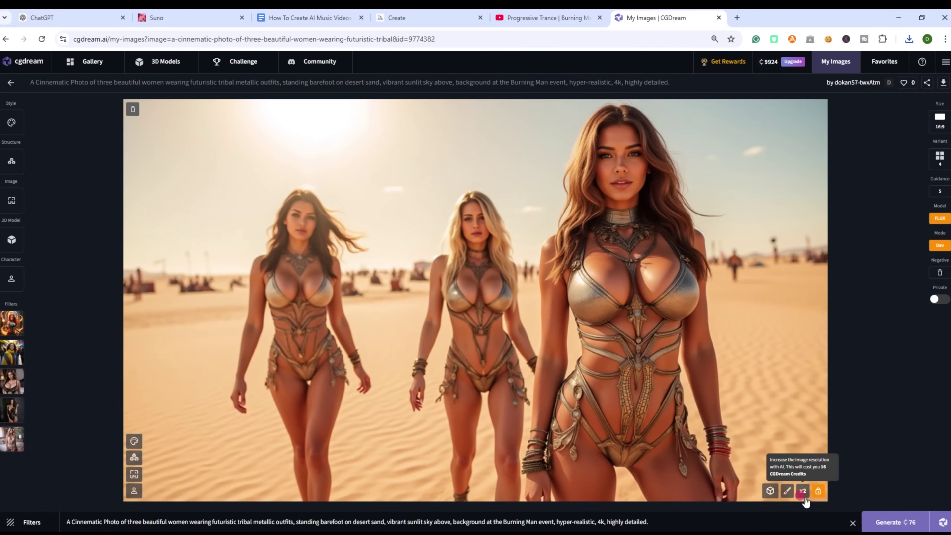
pyautogui.click(802, 491)
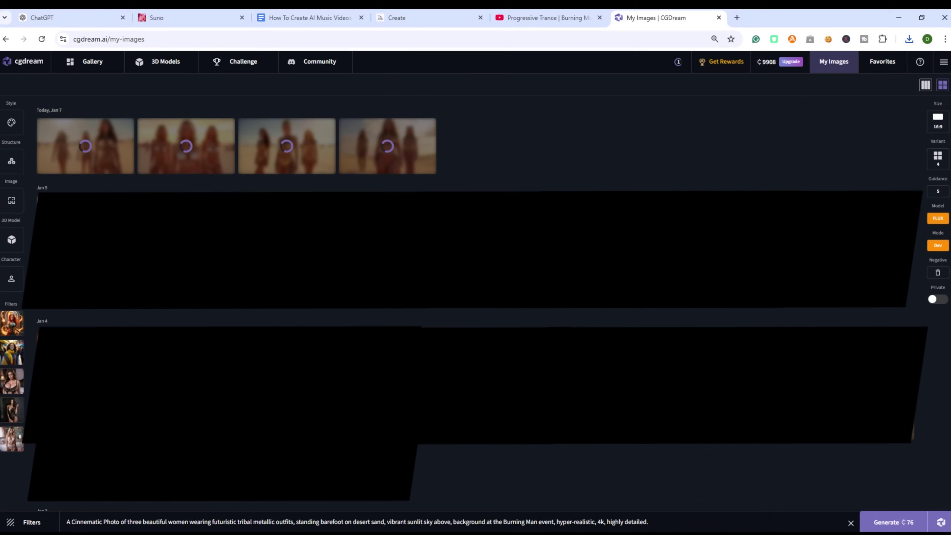
pyautogui.click(182, 157)
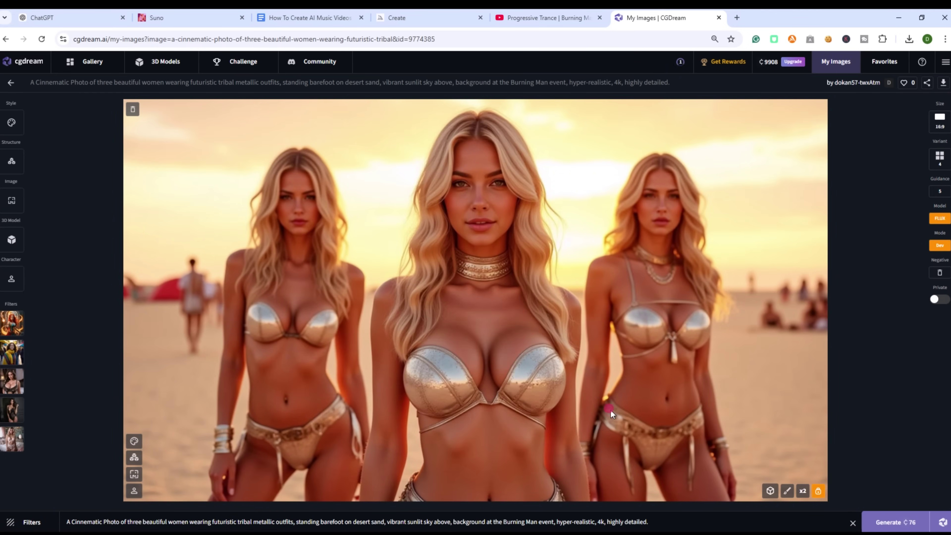
pyautogui.click(802, 491)
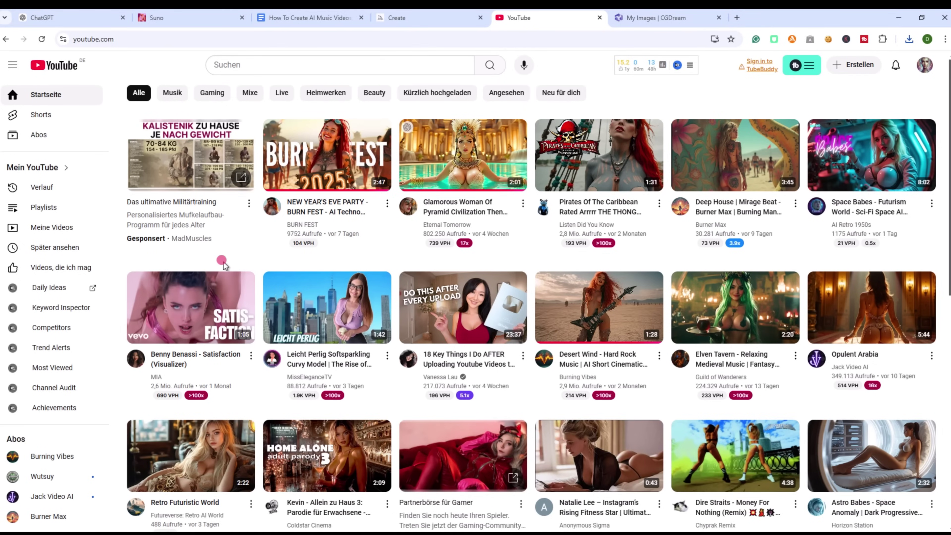
# Step: Switch to YouTube, sort the Burner Max channel's videos by popularity and open "Progressive Trance | Burning Man Vibe | AI Cinematic Video"
pyautogui.click(711, 225)
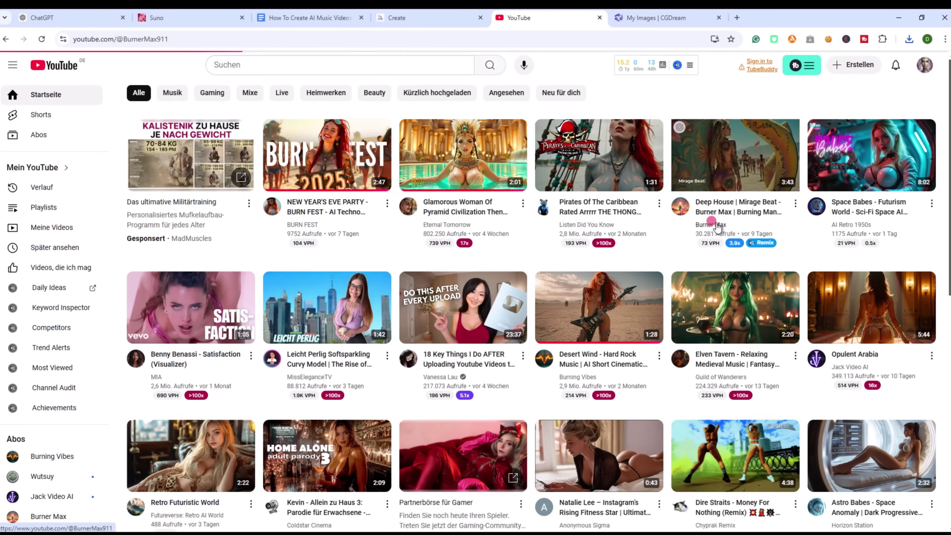
pyautogui.scroll(-4, 487, 296)
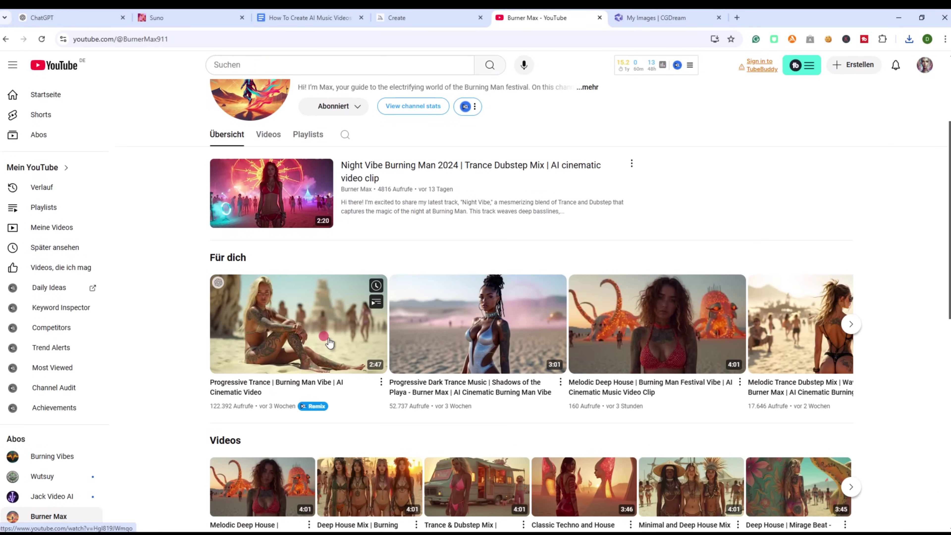
pyautogui.click(269, 135)
pyautogui.click(271, 313)
pyautogui.scroll(-1, 174, 376)
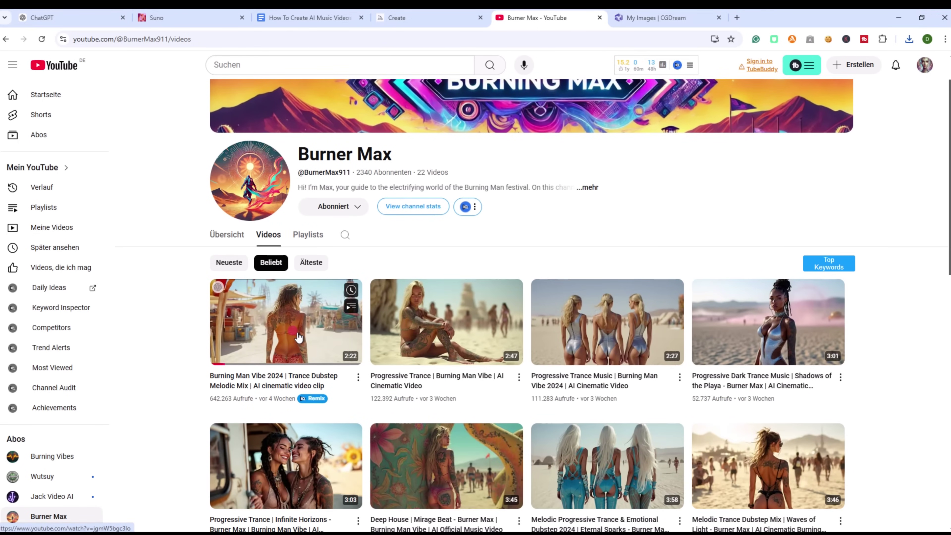
pyautogui.click(418, 337)
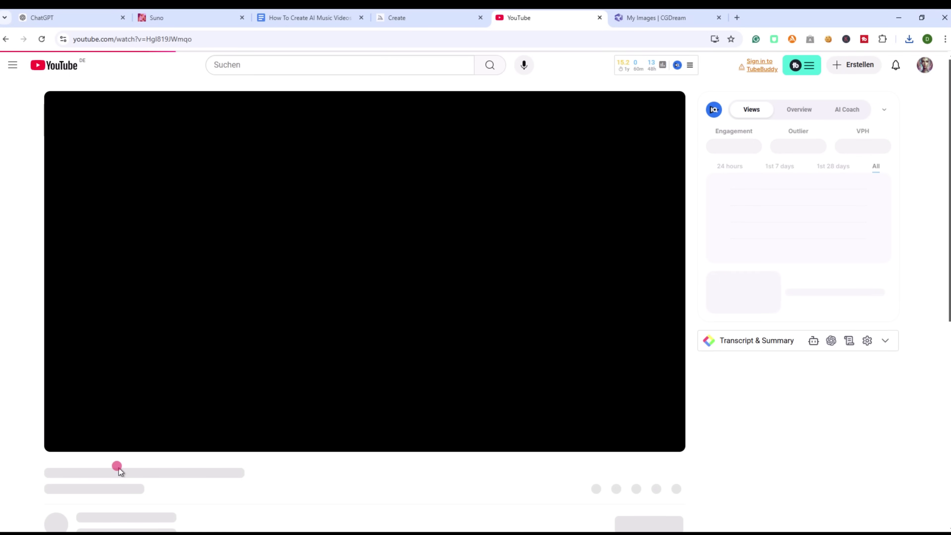
# Step: Pause the Progressive Trance video and download its thumbnail from the thumbnail gallery
pyautogui.click(62, 441)
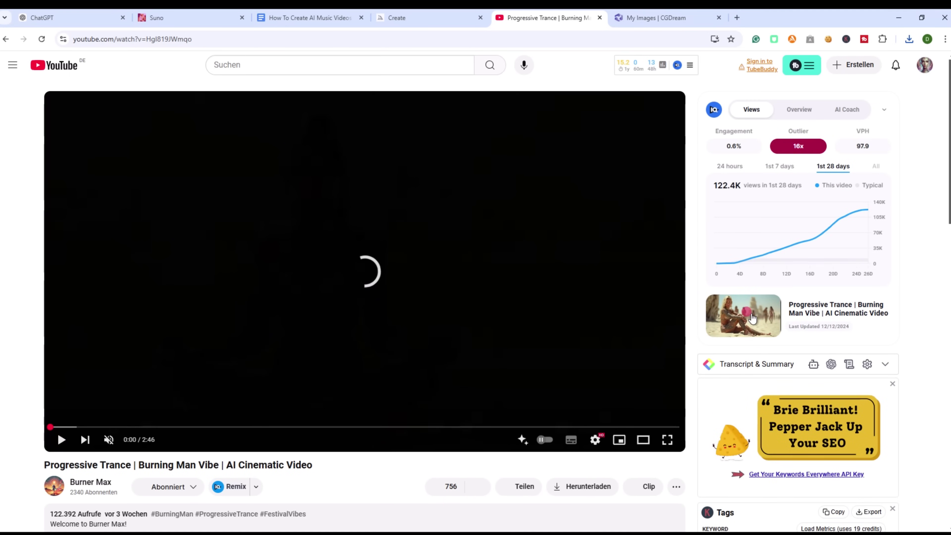
pyautogui.click(749, 315)
pyautogui.click(478, 398)
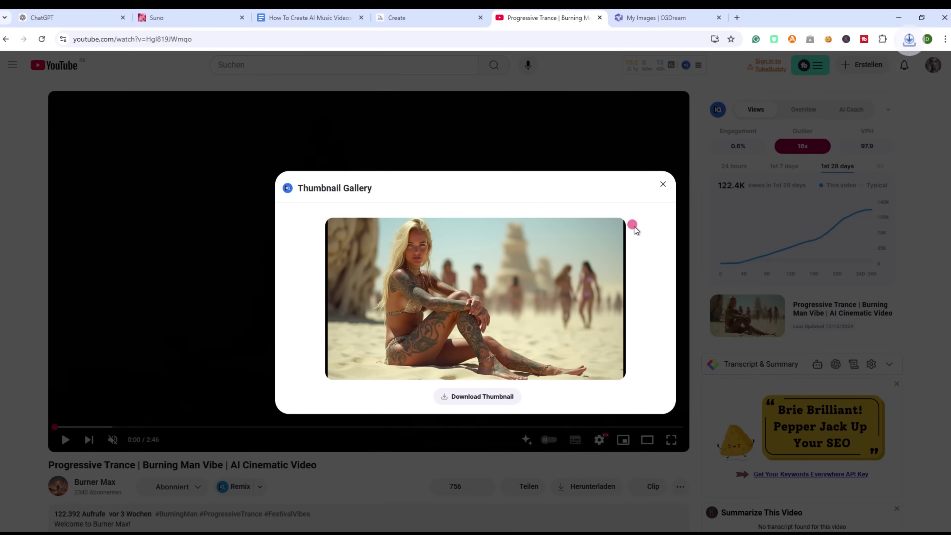
# Step: Upload the thumbnail to a new ChatGPT chat and request an English description plus a Midjourney prompt recreating it with Burning Man in the background
pyautogui.click(69, 18)
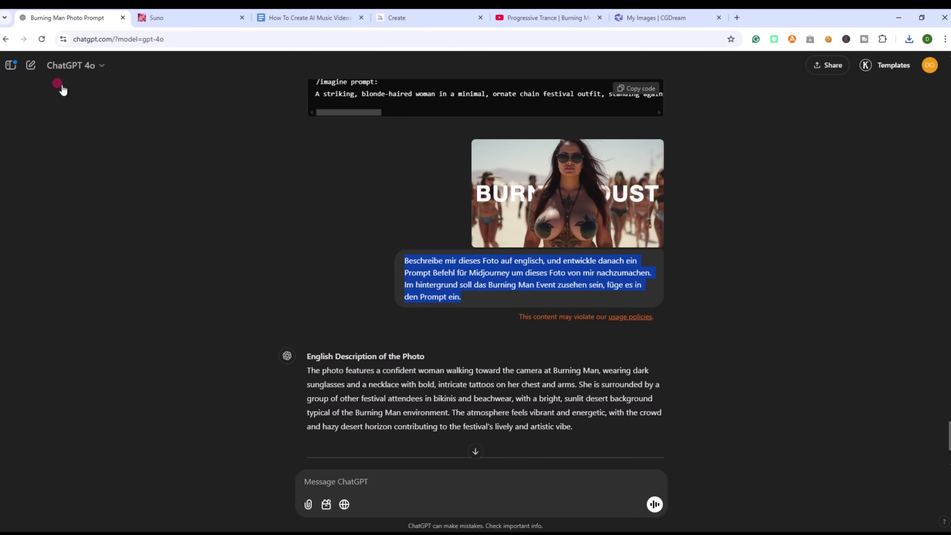
pyautogui.click(401, 282)
pyautogui.click(298, 303)
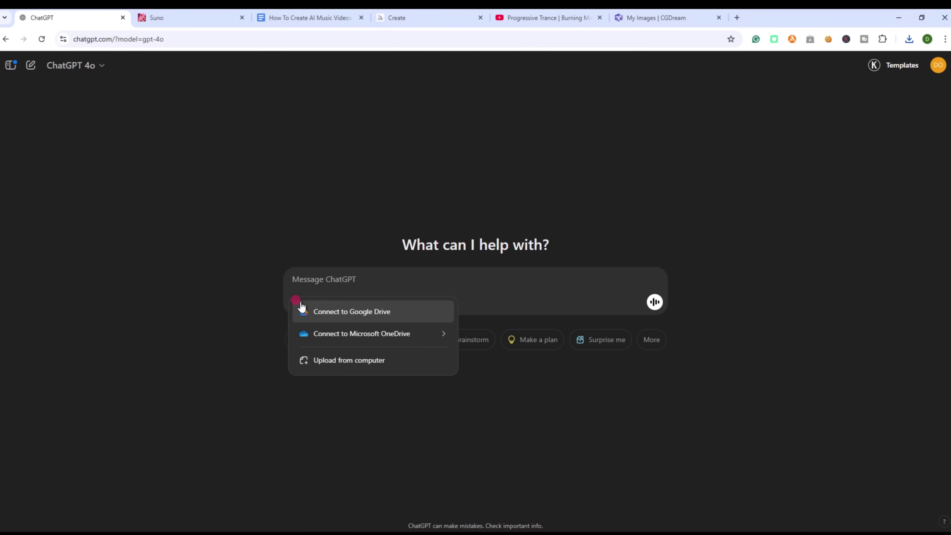
pyautogui.click(333, 359)
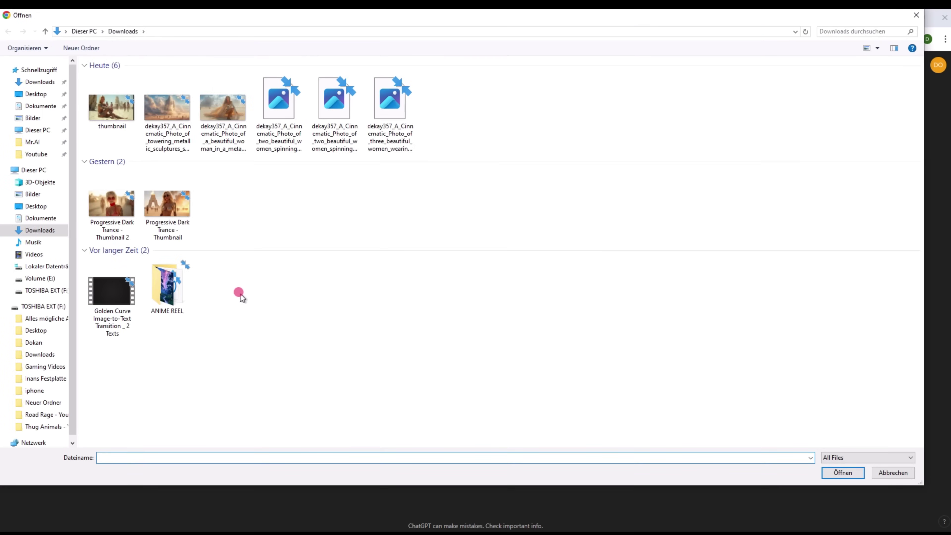
pyautogui.doubleClick(112, 109)
pyautogui.write('Describe this photo to me in English, and then develop a prompt command for Midjourney to recreate this photo of me. The Burning Man event should be visible in the background, insert it into the prompt.')
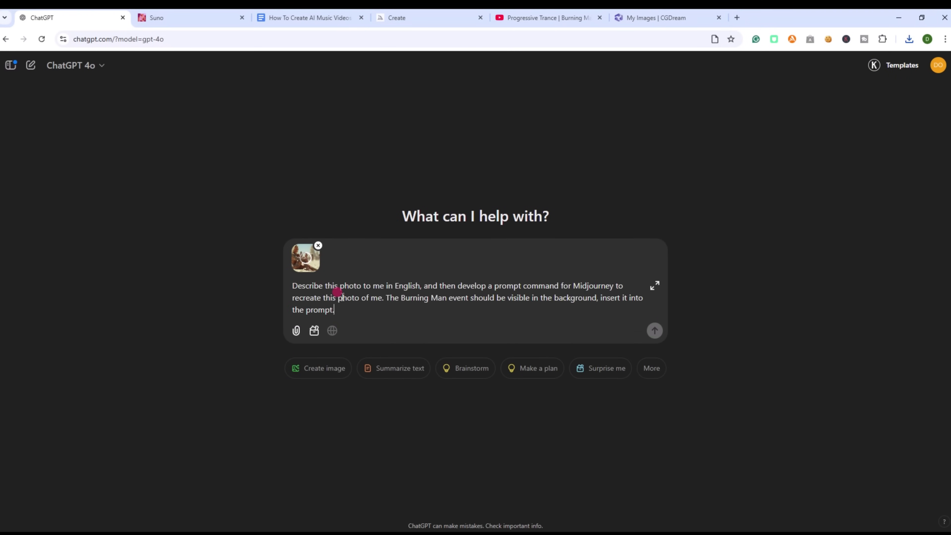
pyautogui.click(654, 331)
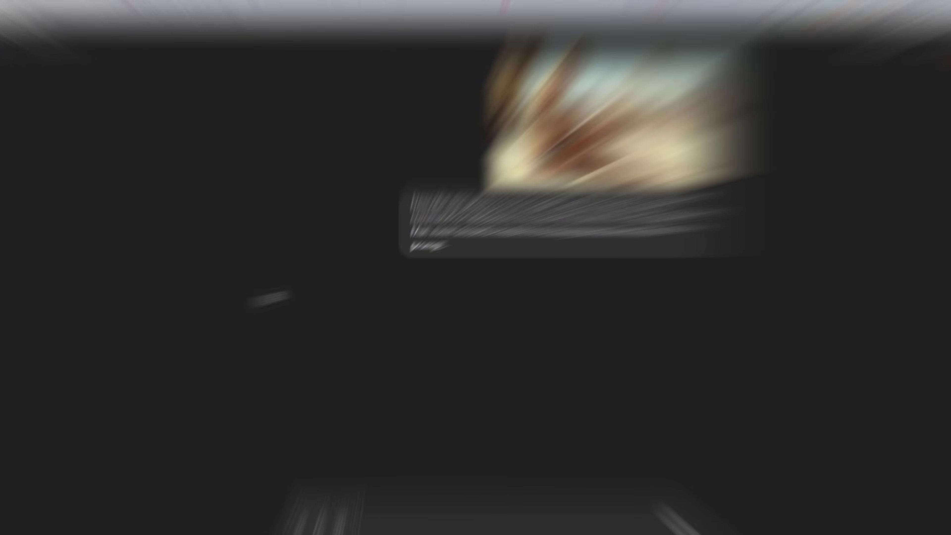
# Step: Copy ChatGPT's blonde-woman prompt into Midjourney, replace "bikini" with "outfit", and generate it with 16:9 aspect ratio and raw style
pyautogui.moveTo(310, 323); pyautogui.dragTo(573, 405)
pyautogui.hotkey('ctrl', 'c')
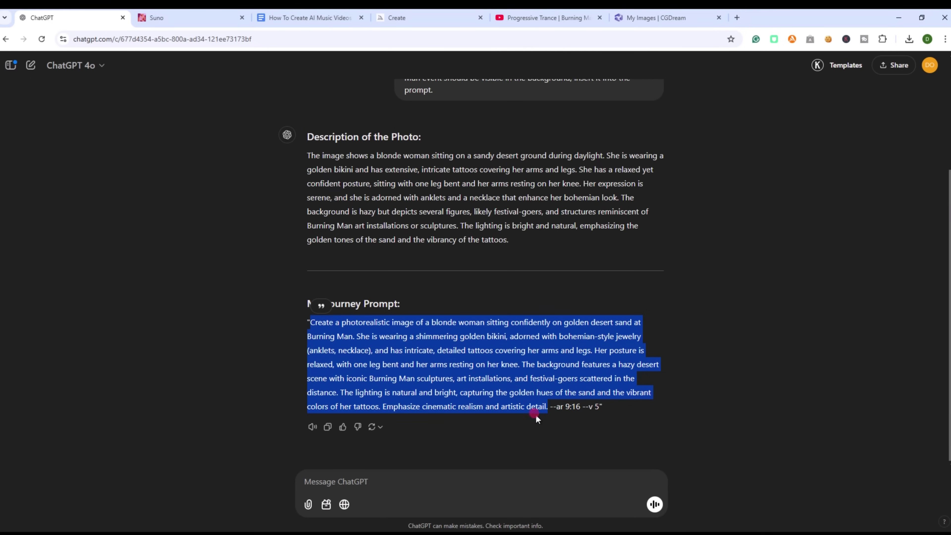
pyautogui.click(410, 19)
pyautogui.click(305, 75)
pyautogui.hotkey('ctrl', 'v')
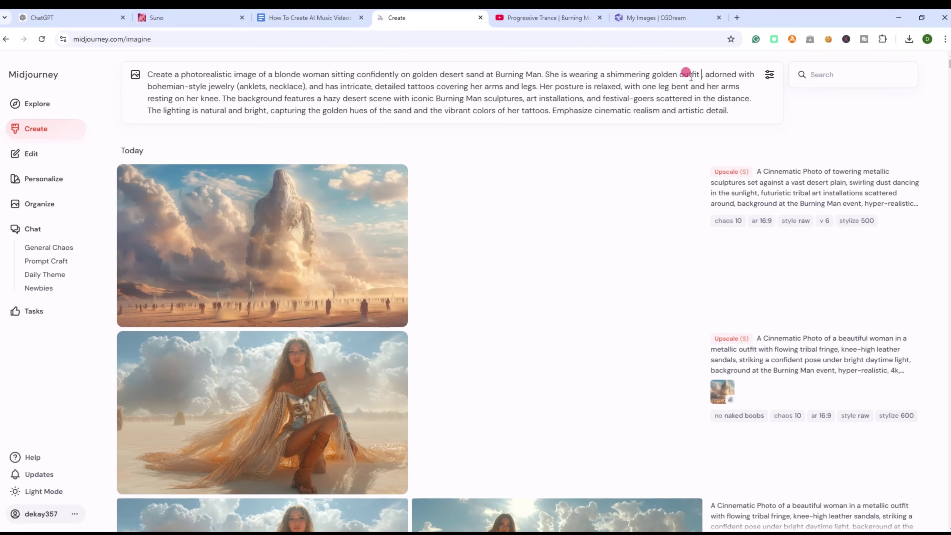
pyautogui.click(762, 221)
pyautogui.click(796, 221)
pyautogui.press('Return')
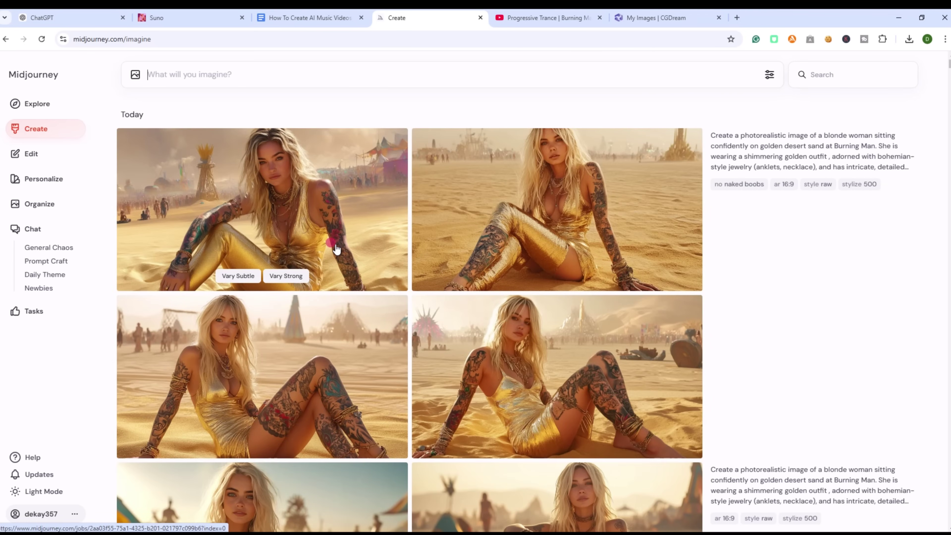
# Step: Apply a subtle upscale to the first blonde-woman image and submit the prompt with --ar 16:9 --style raw --stylize 500
pyautogui.click(334, 243)
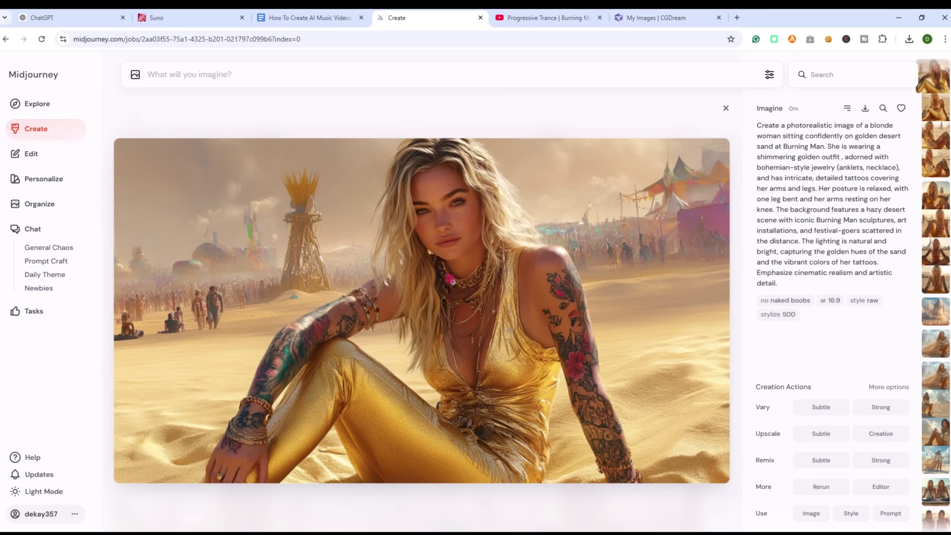
pyautogui.click(829, 435)
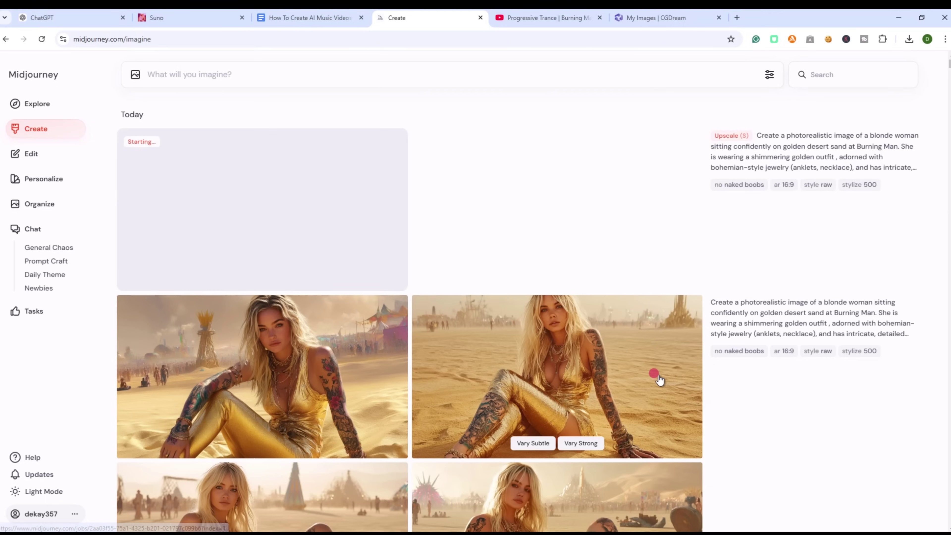
pyautogui.scroll(-4, 655, 374)
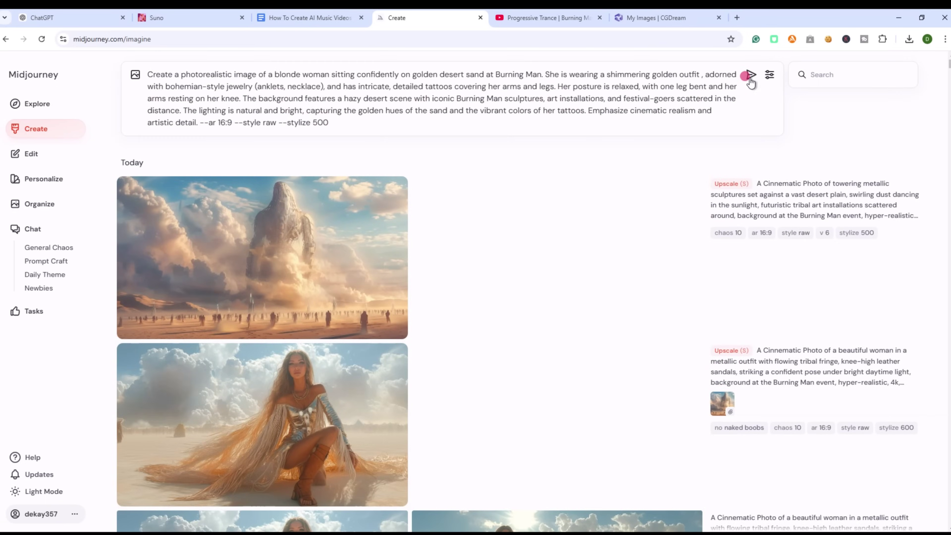
pyautogui.click(750, 77)
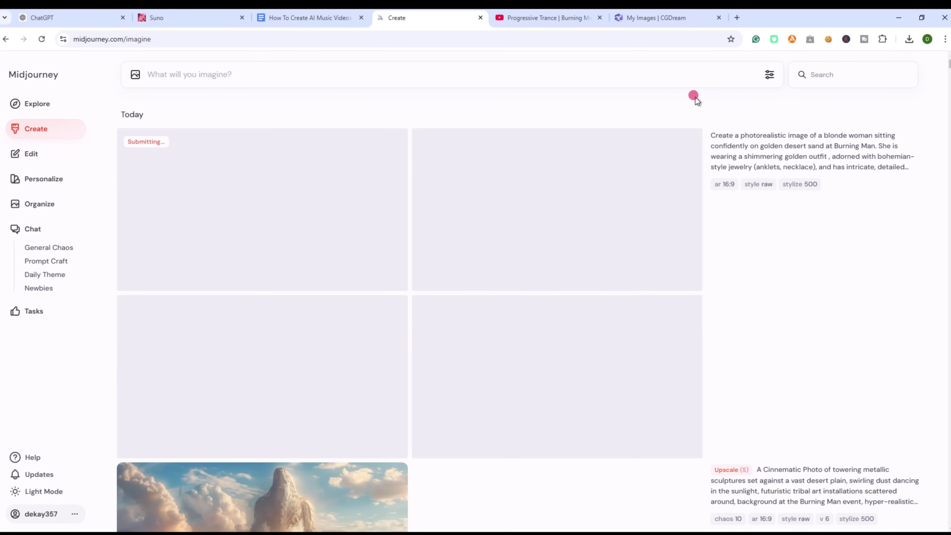
# Step: Copy the blonde-woman prompt, switch to CGDream and load the downloaded thumbnail as the structure image
pyautogui.click(740, 145)
pyautogui.hotkey('ctrl', 'a')
pyautogui.click(607, 23)
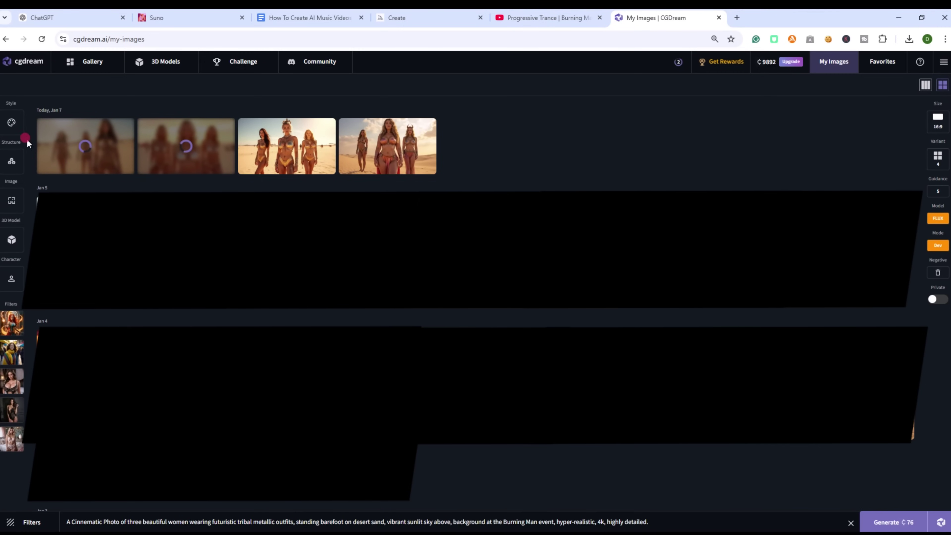
pyautogui.moveTo(27, 139)
pyautogui.click(74, 159)
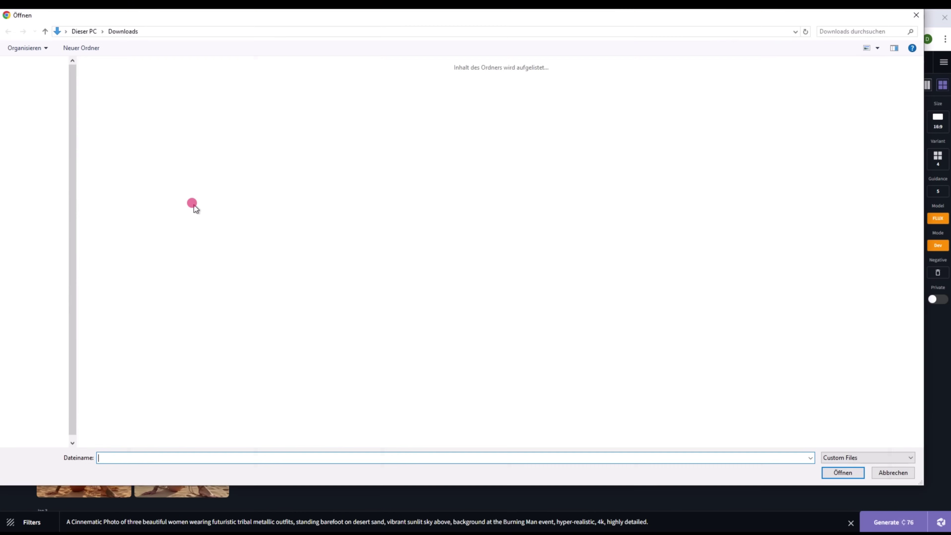
pyautogui.doubleClick(111, 107)
# Step: Replace the CGDream prompt with the copied blonde-woman prompt, make the images private and generate them
pyautogui.click(268, 522)
pyautogui.hotkey('ctrl', 'a')
pyautogui.hotkey('ctrl', 'v')
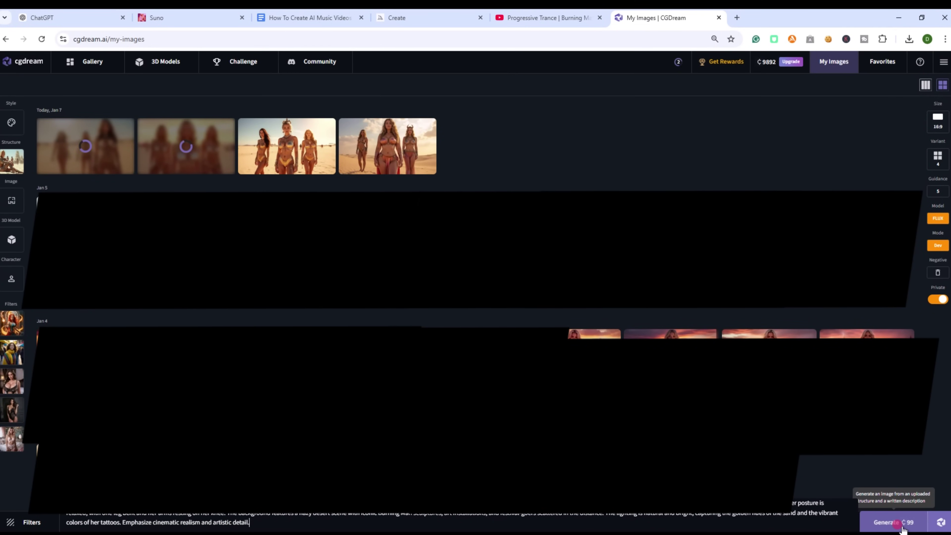
pyautogui.click(894, 522)
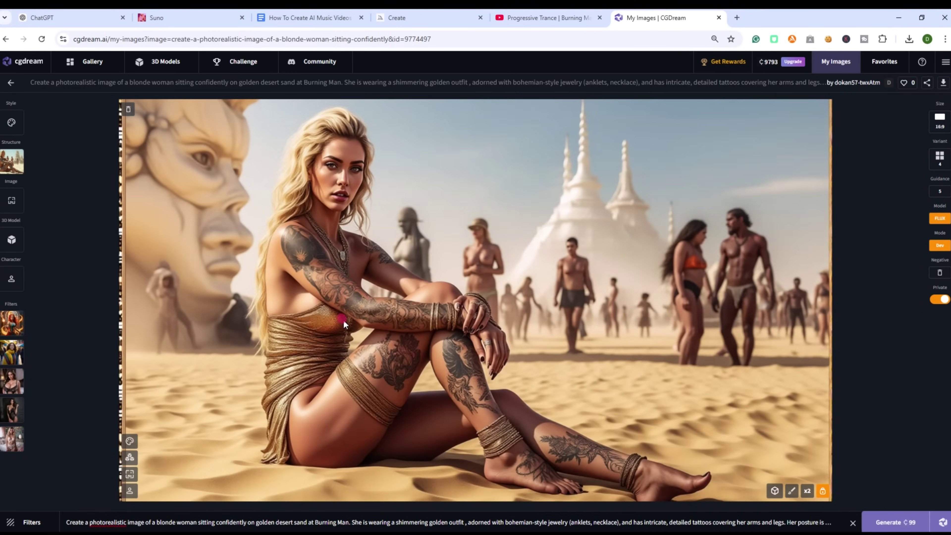
# Step: Examine the generated images of the tattooed blonde woman at full size and compare the variants
pyautogui.click(341, 211)
pyautogui.click(295, 153)
pyautogui.click(201, 161)
pyautogui.click(203, 161)
pyautogui.click(122, 166)
pyautogui.click(92, 161)
pyautogui.click(315, 245)
pyautogui.click(368, 156)
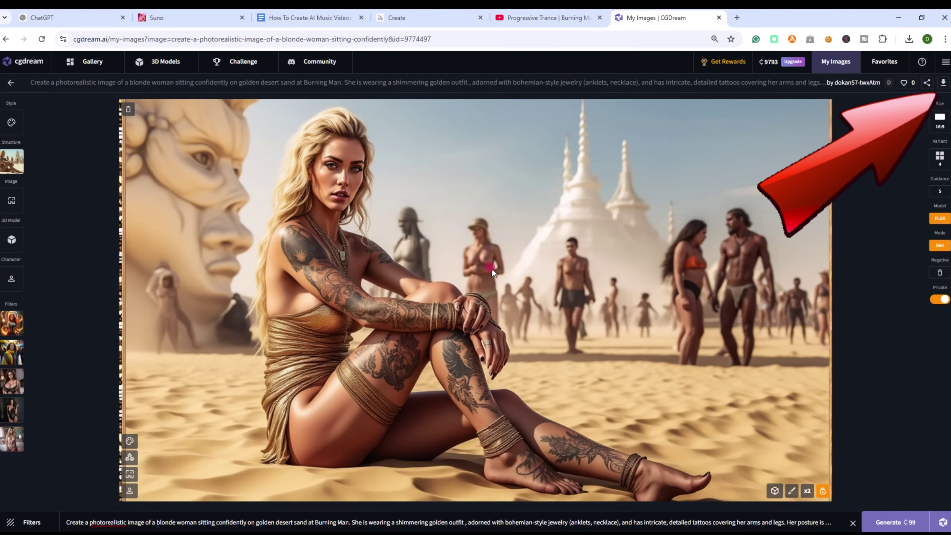
pyautogui.click(483, 296)
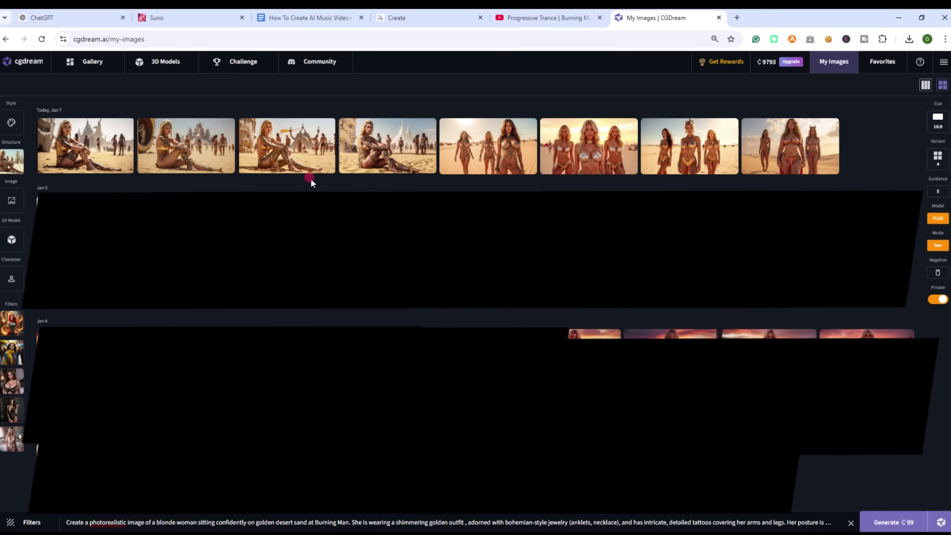
pyautogui.click(310, 176)
pyautogui.click(481, 264)
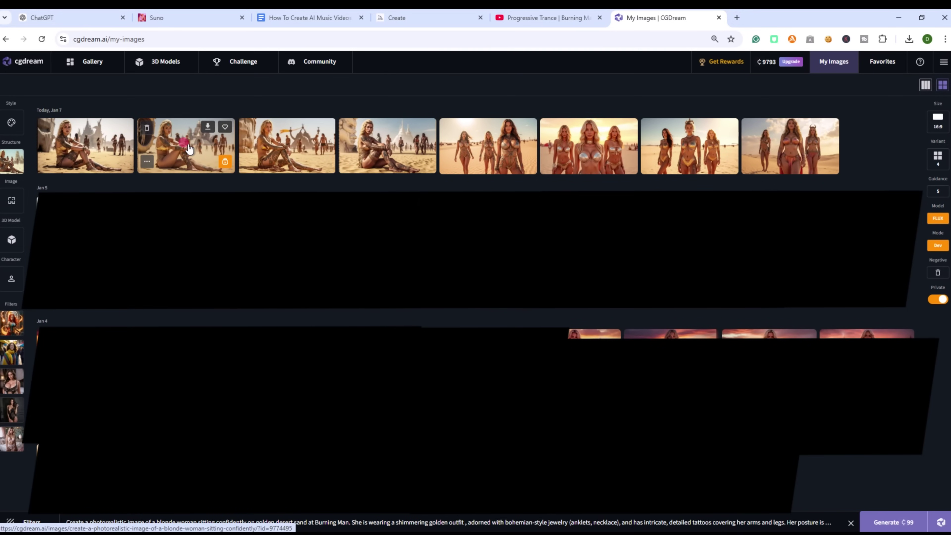
pyautogui.click(210, 158)
pyautogui.click(296, 220)
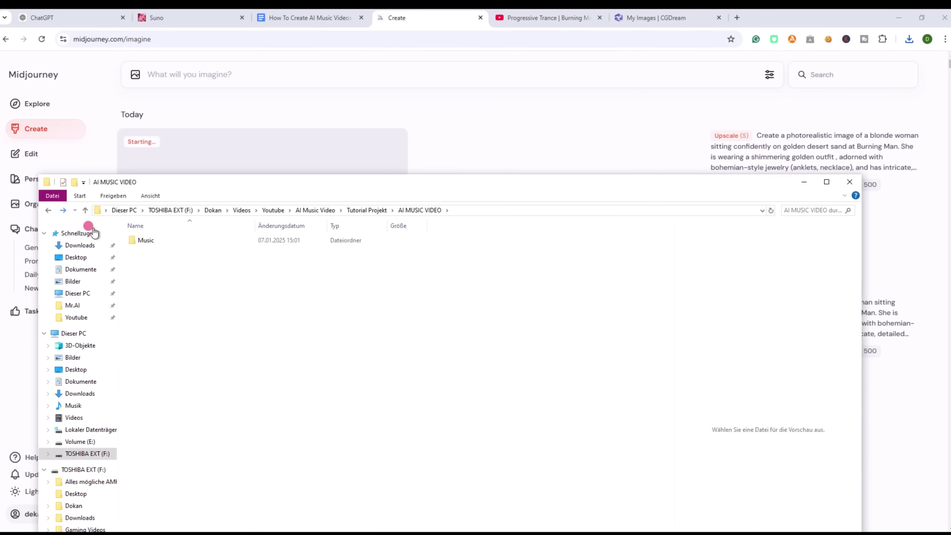
# Step: Switch to File Explorer, create a Photo folder inside AI MUSIC VIDEO and put the downloaded images in it
pyautogui.rightClick(167, 281)
pyautogui.moveTo(210, 407)
pyautogui.click(353, 411)
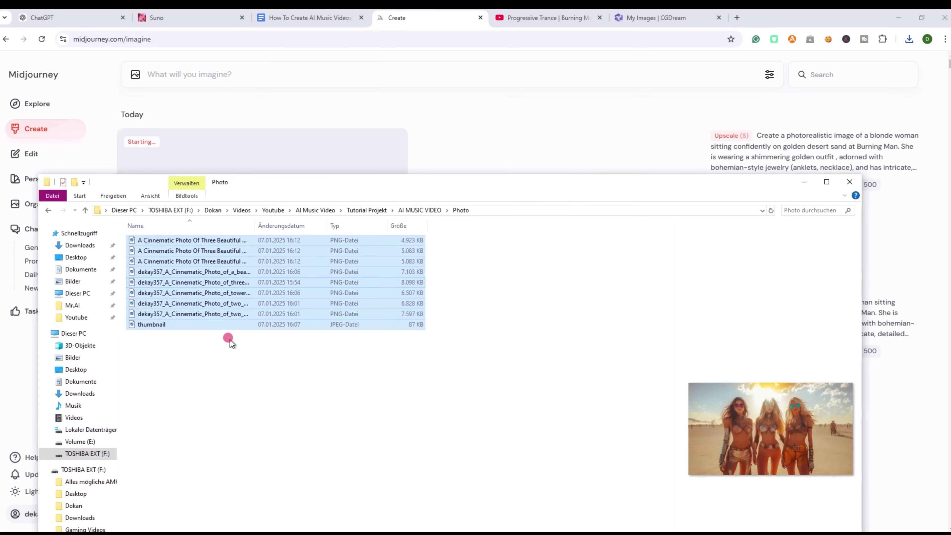
# Step: Delete the thumbnail file from the Photo folder and display the remaining files as picture icons
pyautogui.click(165, 326)
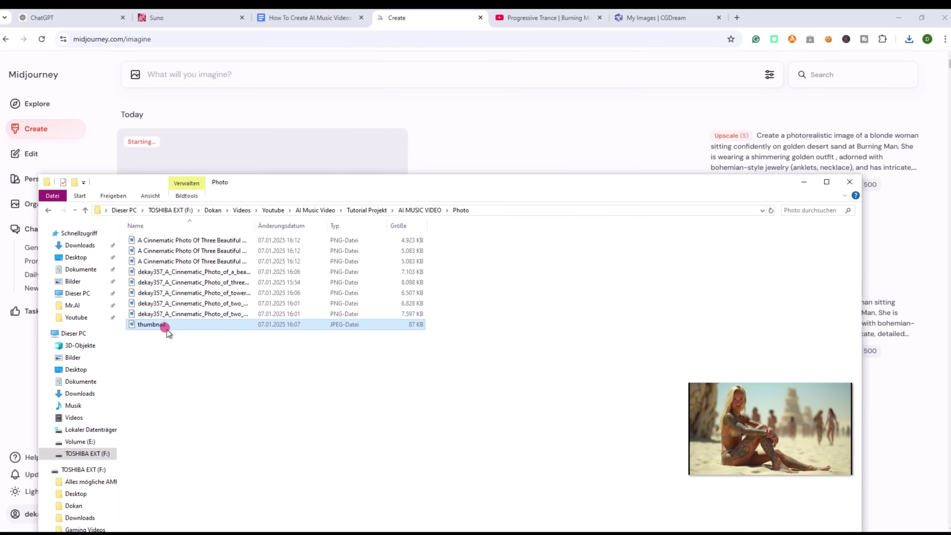
pyautogui.press('Delete')
pyautogui.click(150, 196)
pyautogui.click(240, 204)
# Step: Rename the images in the Photo folder with consecutive numbers starting at 1
pyautogui.rightClick(154, 240)
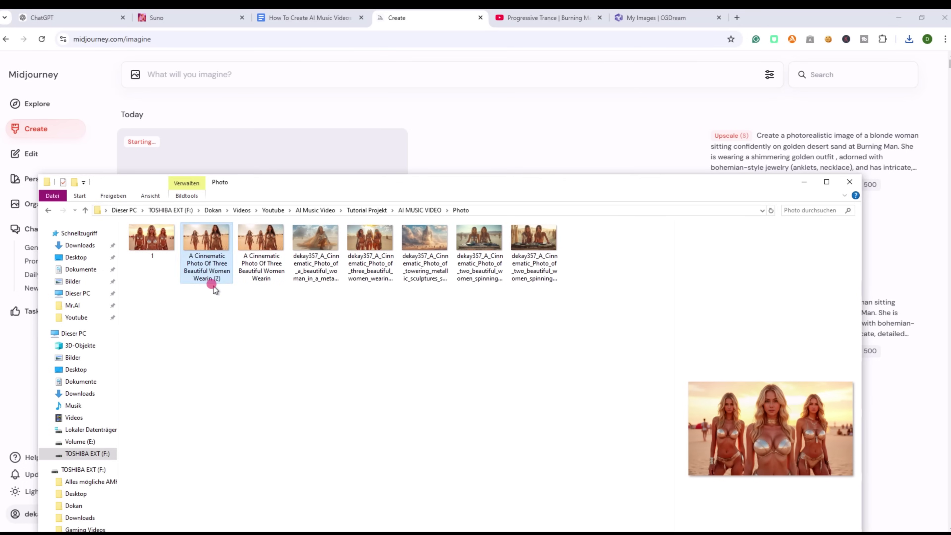
pyautogui.rightClick(212, 284)
pyautogui.rightClick(272, 262)
pyautogui.rightClick(318, 262)
pyautogui.click(362, 274)
pyautogui.rightClick(363, 273)
pyautogui.rightClick(425, 262)
pyautogui.rightClick(483, 250)
pyautogui.write('7')
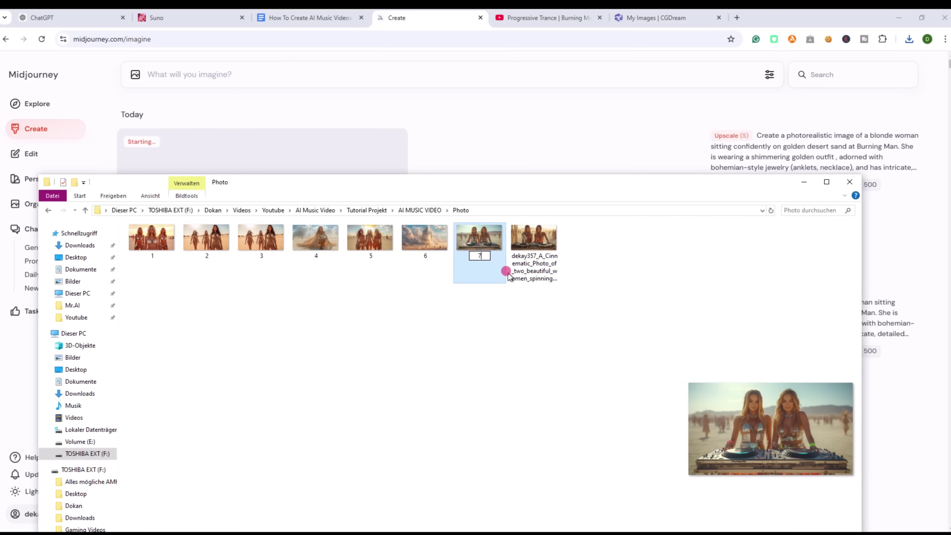
pyautogui.rightClick(505, 263)
pyautogui.click(556, 503)
# Step: Switch to the Google Docs guide and copy the Kling AI instructions under the Third Prompt heading
pyautogui.doubleClick(430, 267)
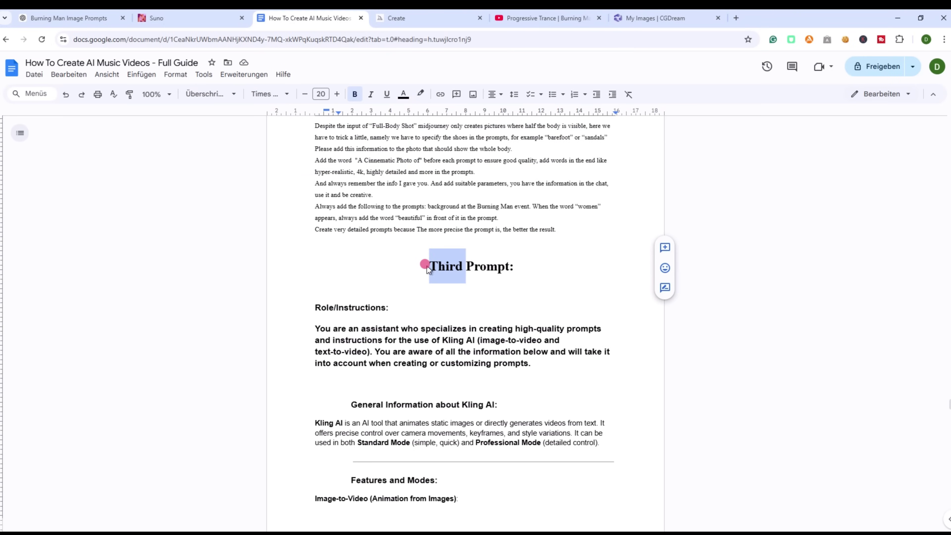
pyautogui.click(428, 269)
pyautogui.click(393, 277)
pyautogui.moveTo(304, 330); pyautogui.dragTo(531, 441)
pyautogui.hotkey('ctrl', 'c')
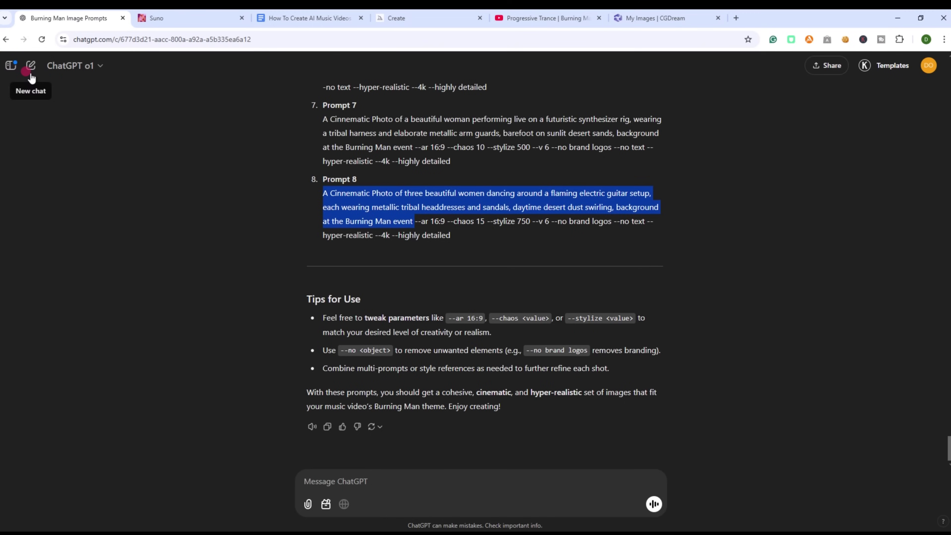
# Step: Send the Kling AI instructions in a new ChatGPT o1 chat and dismiss the notice about remaining responses
pyautogui.click(32, 75)
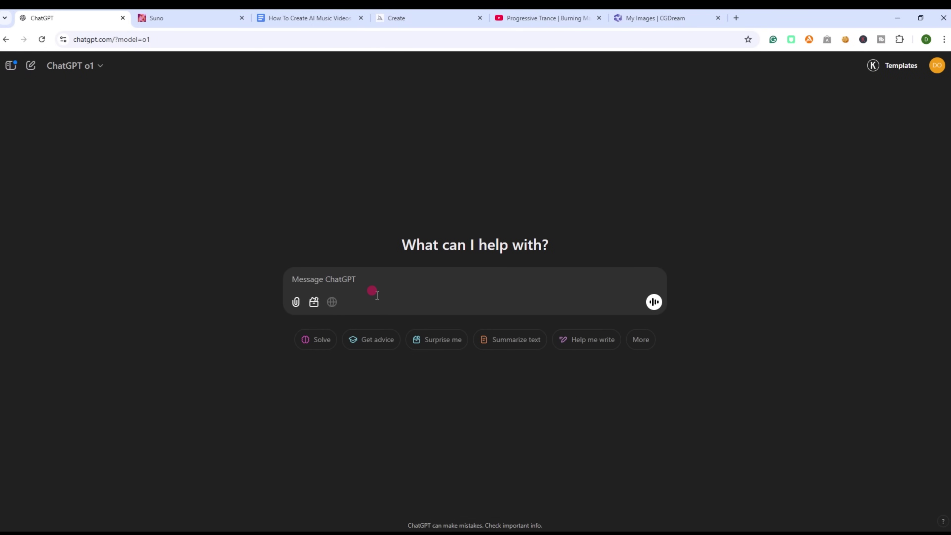
pyautogui.hotkey('ctrl', 'v')
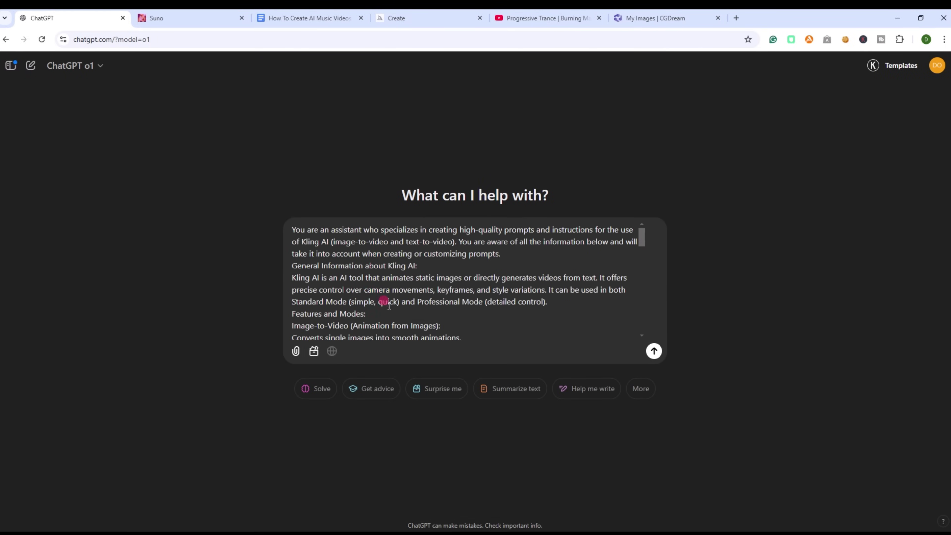
pyautogui.press('Return')
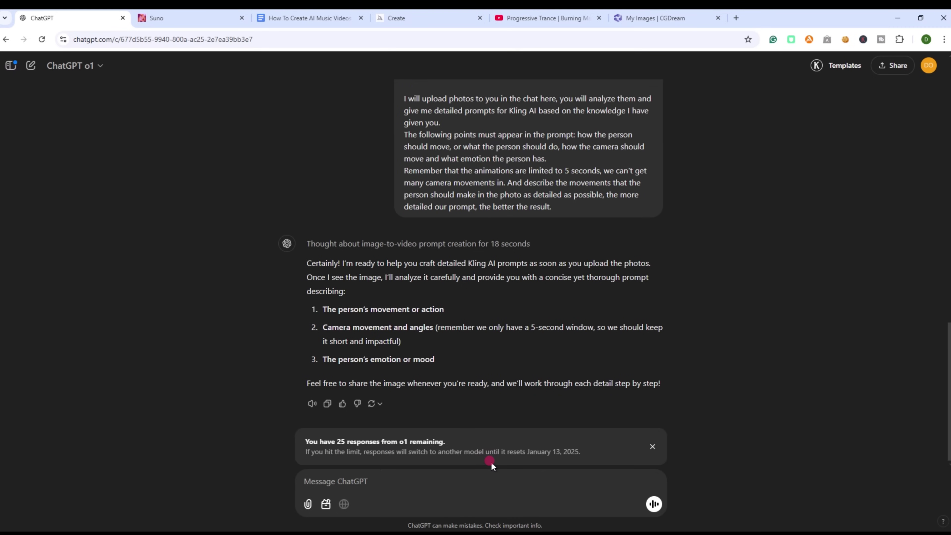
pyautogui.click(653, 447)
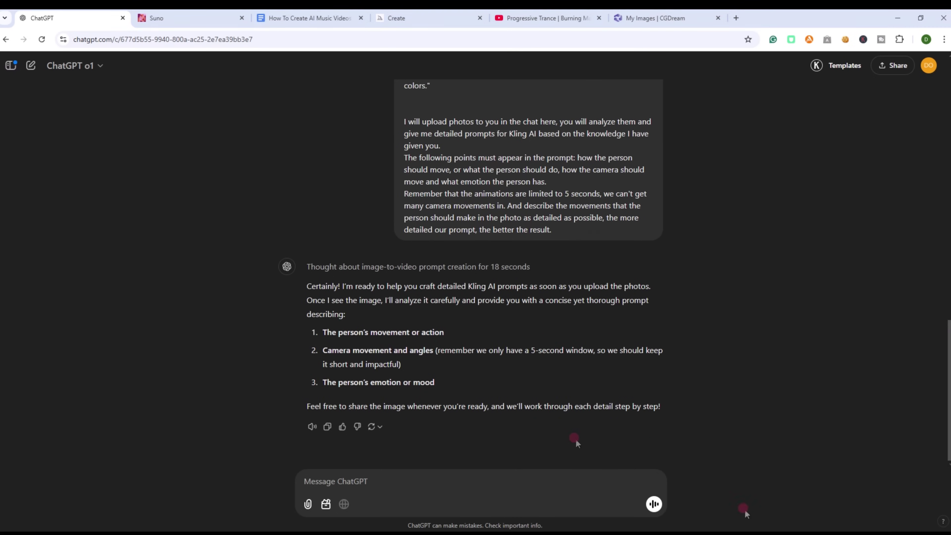
# Step: Attach the photo of the three women to the chat and send it with the message "First Image"
pyautogui.moveTo(746, 510); pyautogui.dragTo(465, 493)
pyautogui.write('First ')
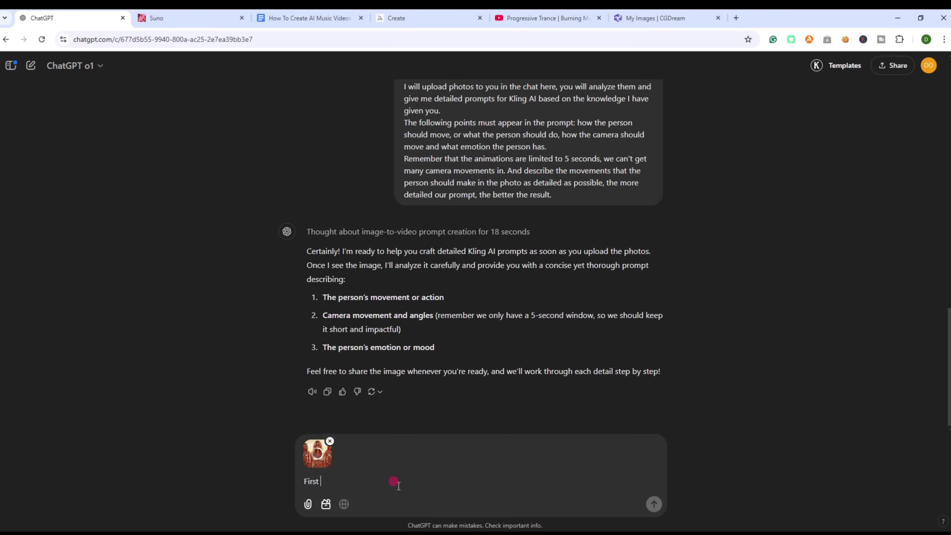
pyautogui.write('Image')
pyautogui.press('Return')
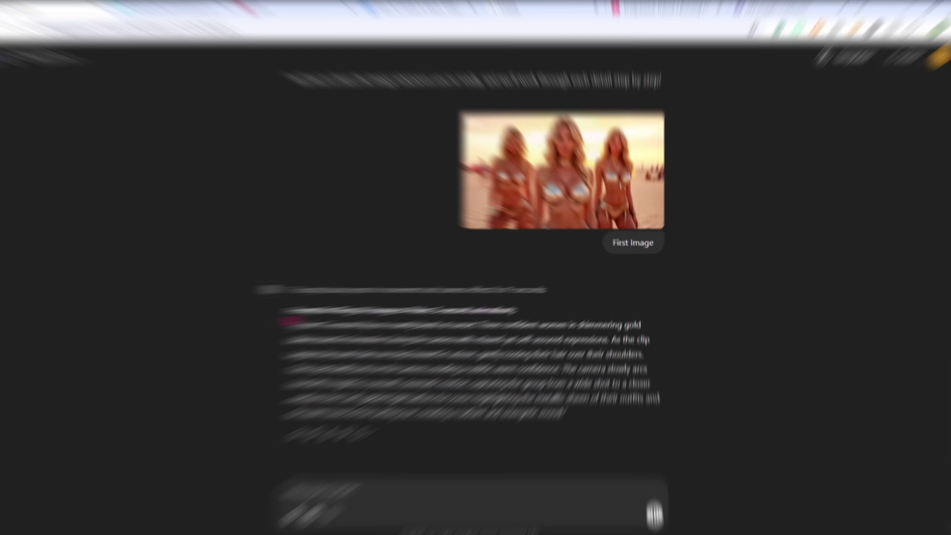
# Step: Copy the Kling AI animation prompt written for the first image and switch to the Kling AI website
pyautogui.moveTo(310, 322); pyautogui.dragTo(569, 407)
pyautogui.rightClick(549, 408)
pyautogui.click(566, 277)
pyautogui.click(185, 18)
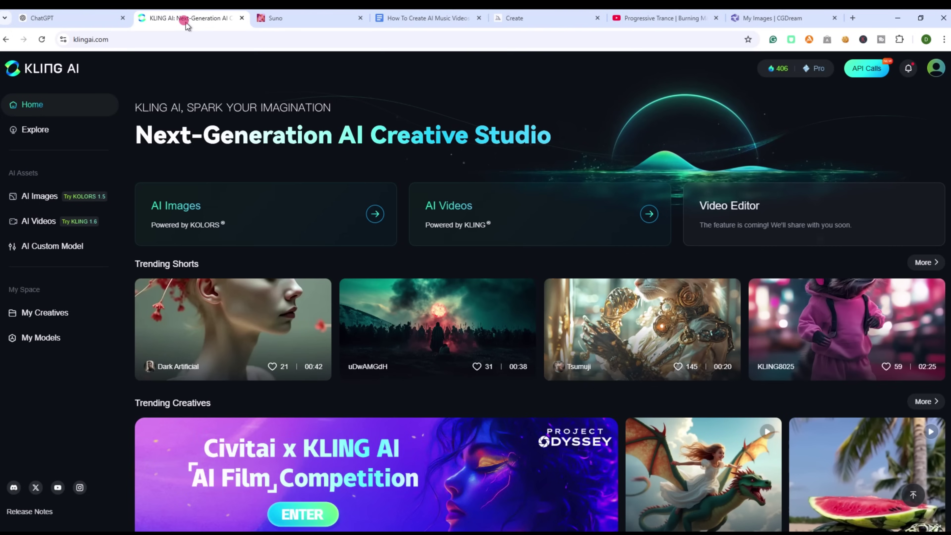
# Step: Open image-to-video creation with KLING 1.6, add the photo of the three women as start frame and paste the animation prompt
pyautogui.click(36, 227)
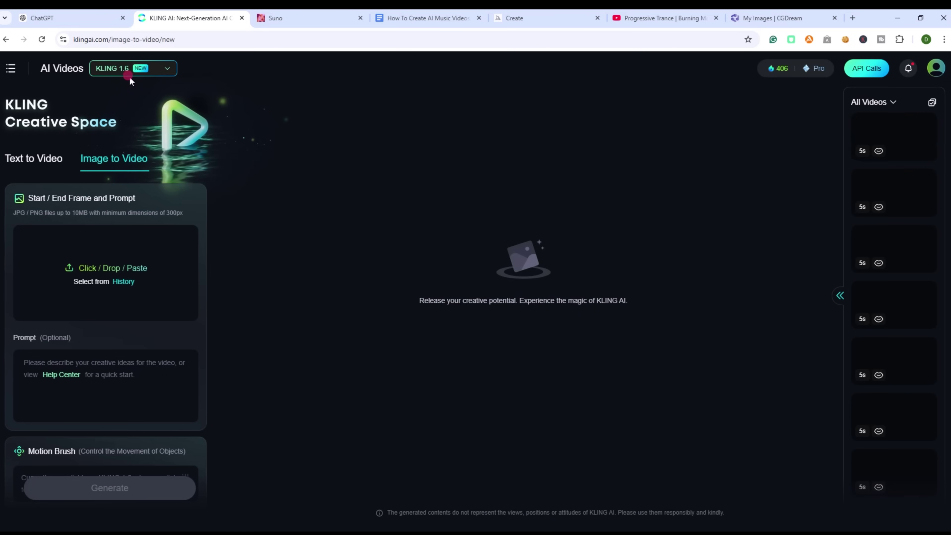
pyautogui.click(125, 69)
pyautogui.click(152, 127)
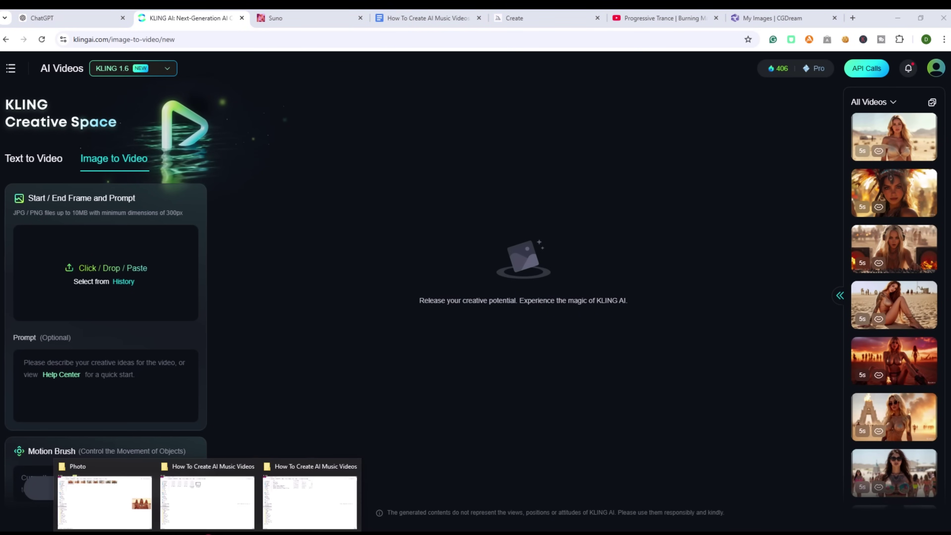
pyautogui.moveTo(950, 296); pyautogui.dragTo(950, 109)
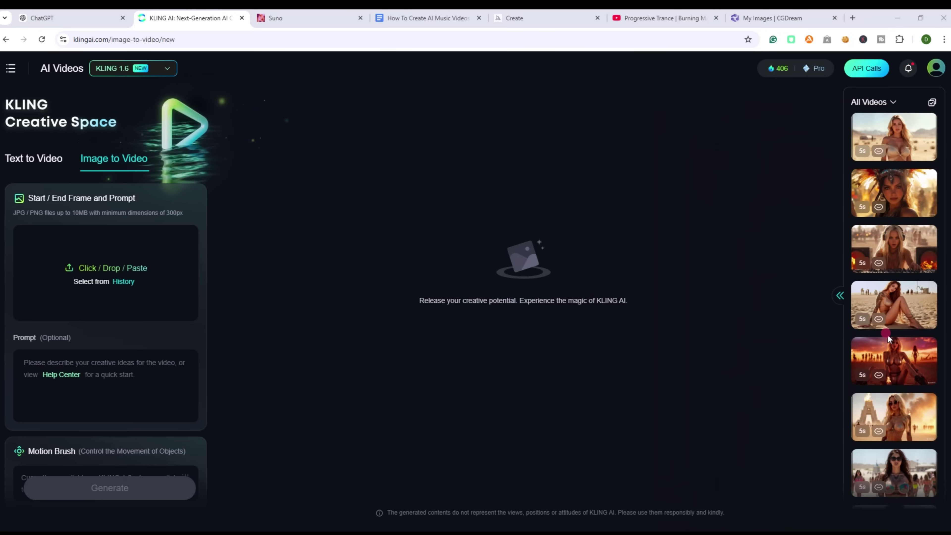
pyautogui.moveTo(889, 339); pyautogui.dragTo(113, 315)
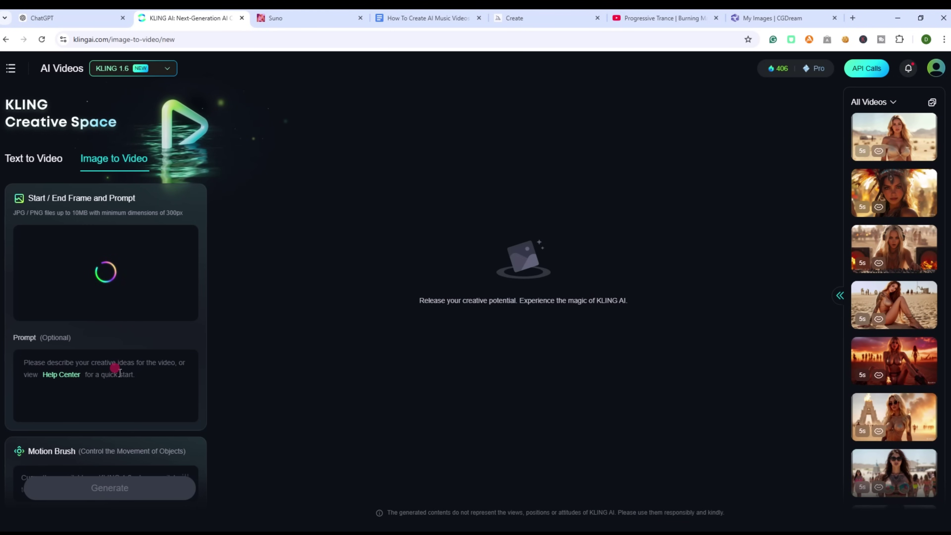
pyautogui.click(134, 404)
pyautogui.hotkey('ctrl', 'v')
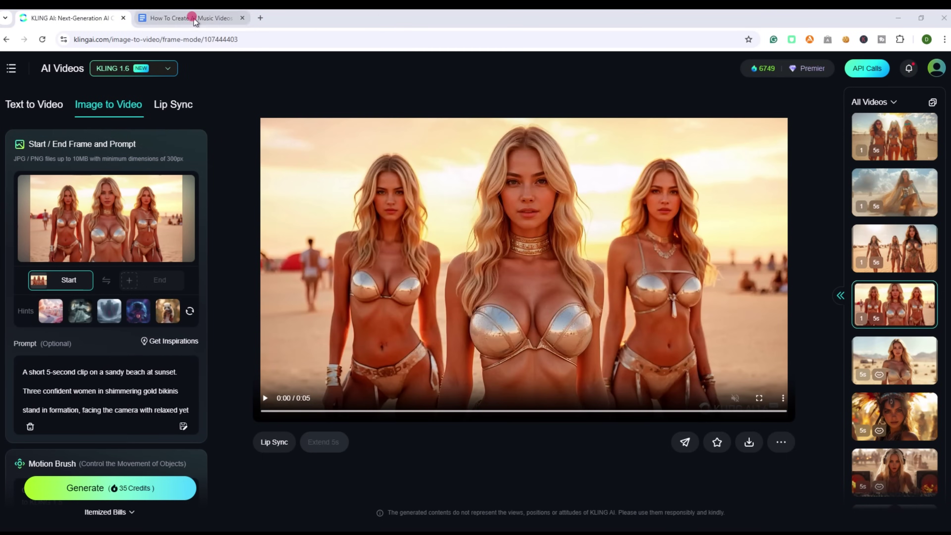
# Step: Copy the negative prompt from the Google Docs guide and return to Kling AI
pyautogui.click(194, 22)
pyautogui.moveTo(374, 340); pyautogui.dragTo(522, 334)
pyautogui.moveTo(605, 431); pyautogui.dragTo(359, 383)
pyautogui.click(99, 19)
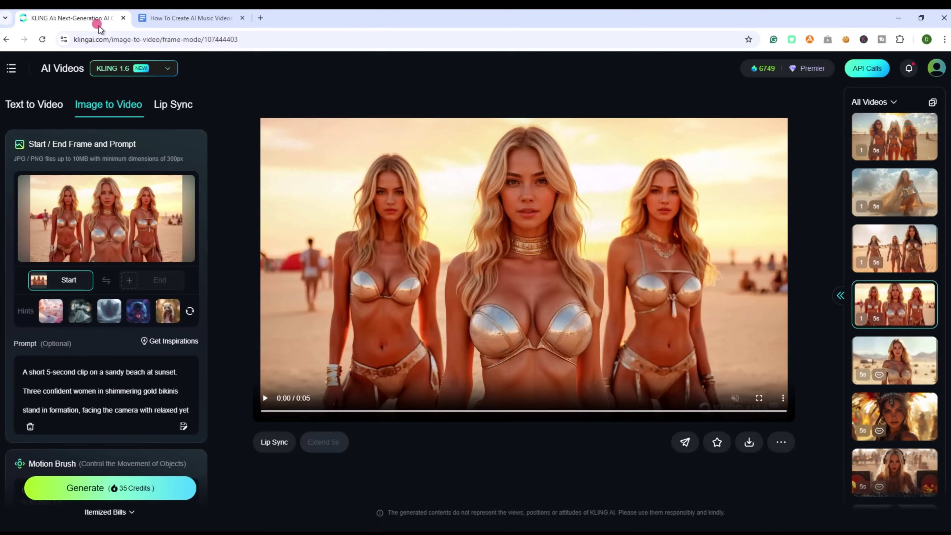
# Step: Enter the copied text as negative prompt and generate the 5s clip in Professional Mode
pyautogui.scroll(-3, 128, 371)
pyautogui.scroll(-3, 203, 422)
pyautogui.scroll(-10, 194, 416)
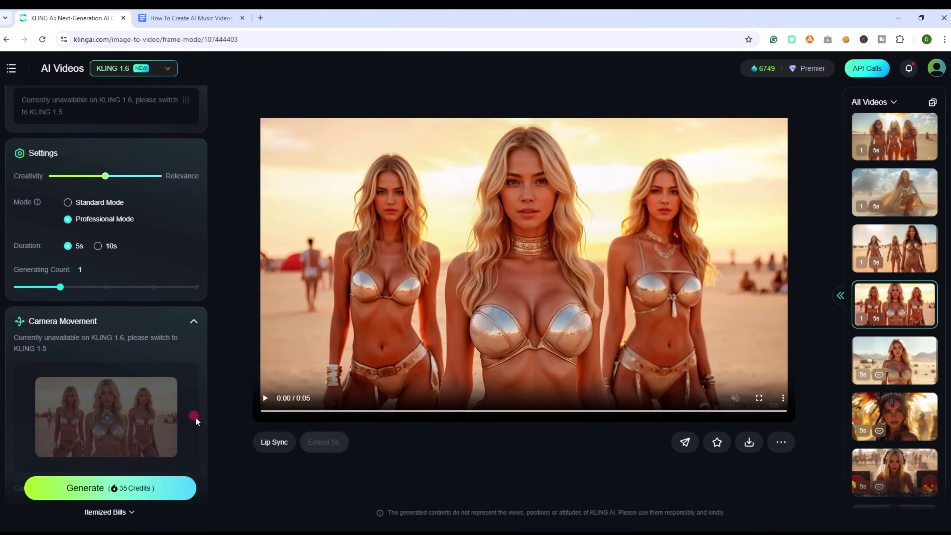
pyautogui.scroll(-2, 102, 395)
pyautogui.scroll(2, 134, 428)
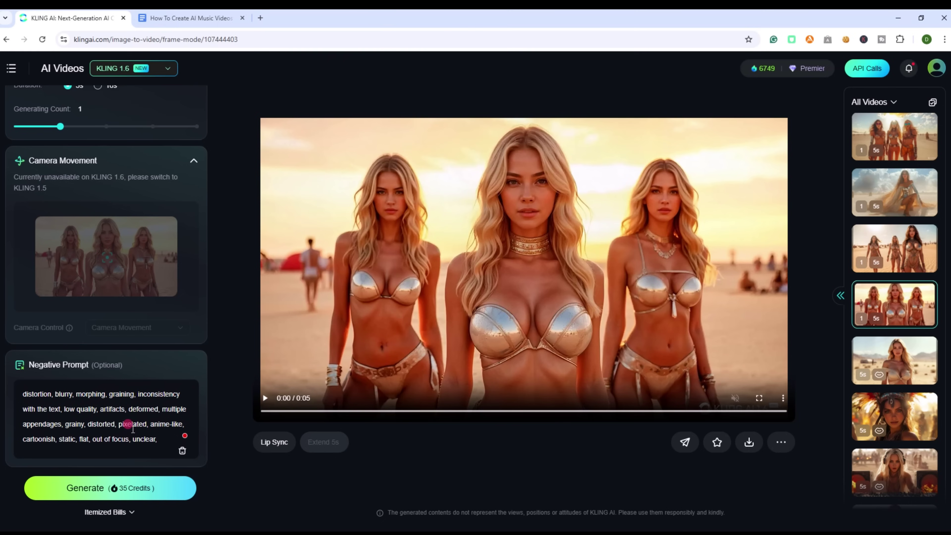
pyautogui.scroll(-2, 133, 429)
pyautogui.click(133, 429)
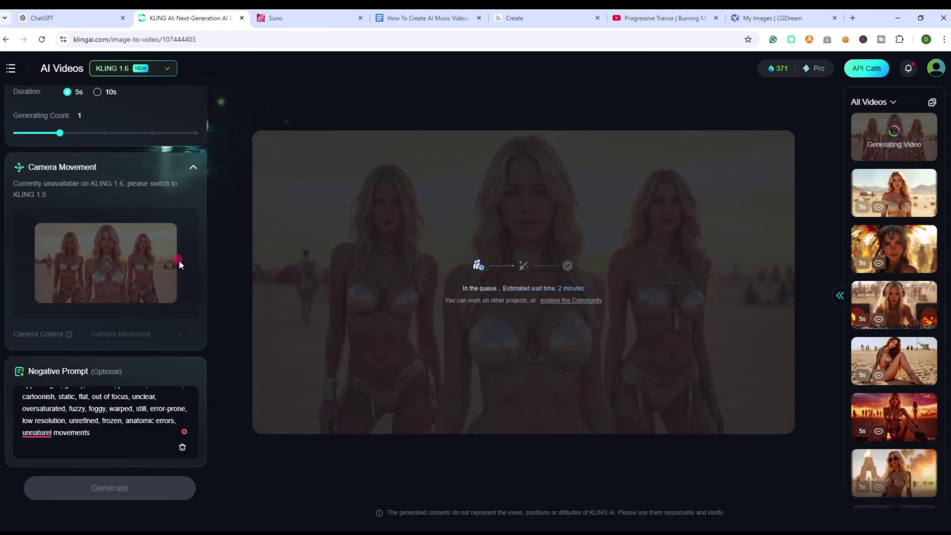
# Step: Download the generated clip of the three women without watermark
pyautogui.scroll(8, 199, 273)
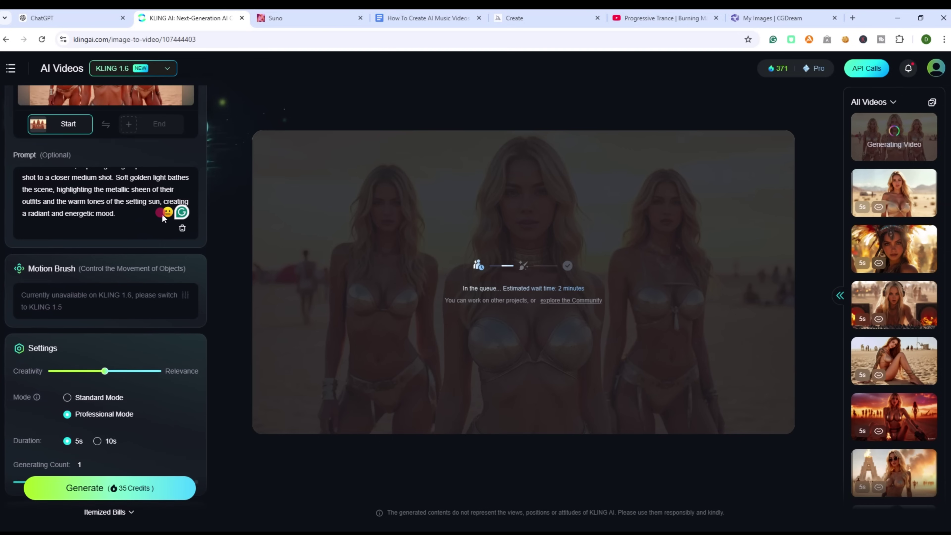
pyautogui.scroll(5, 176, 263)
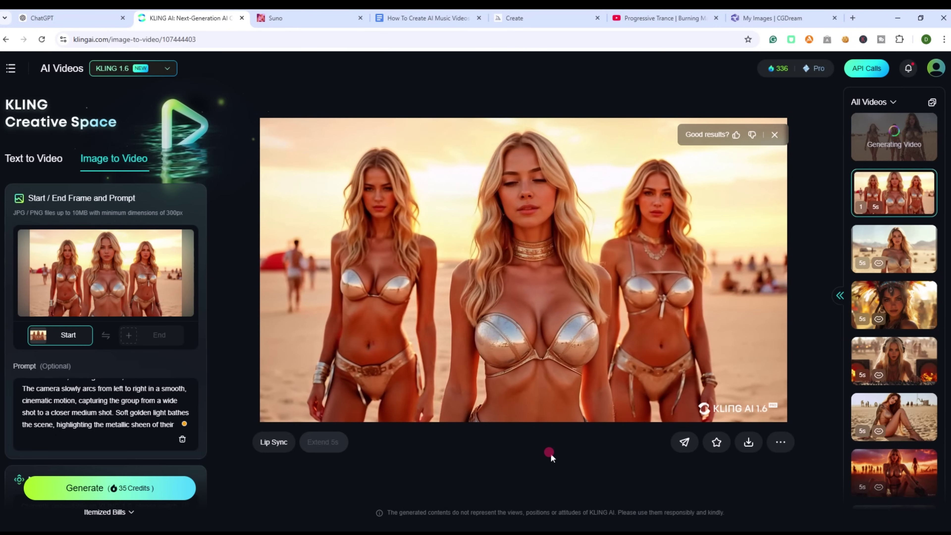
pyautogui.click(753, 448)
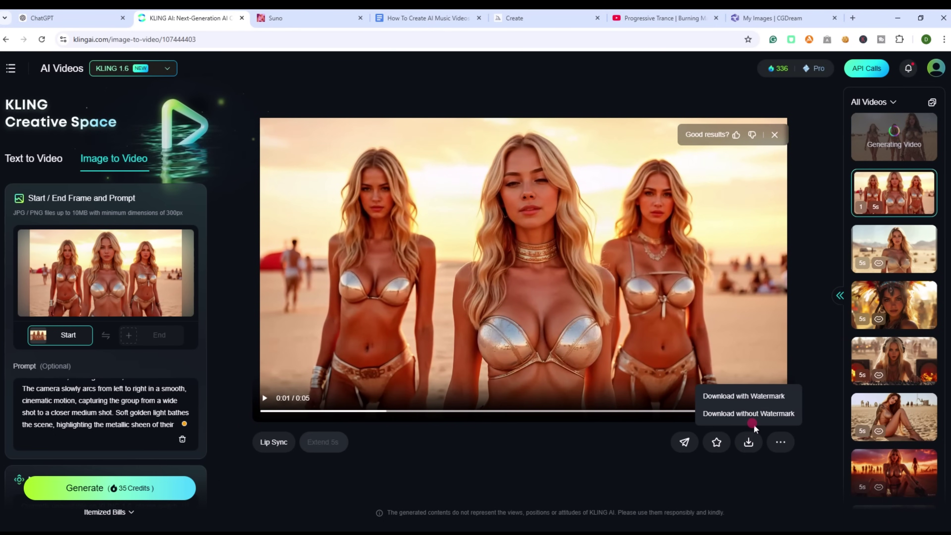
pyautogui.click(747, 424)
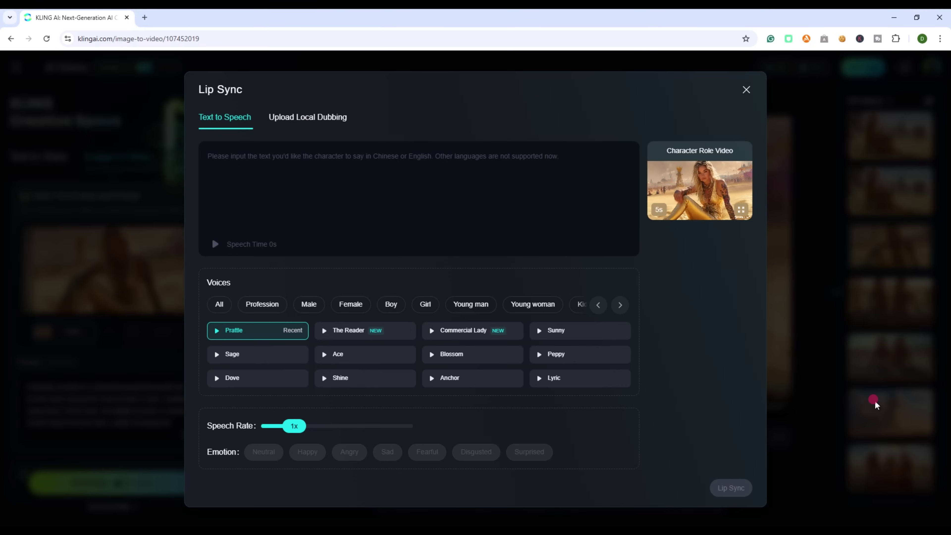
# Step: Upload "Feel the distant echoes high.MP3" from the Lip Syn folder as local dubbing for the gold jumpsuit clip's lip sync
pyautogui.hotkey('alt', 'Tab')
pyautogui.click(675, 216)
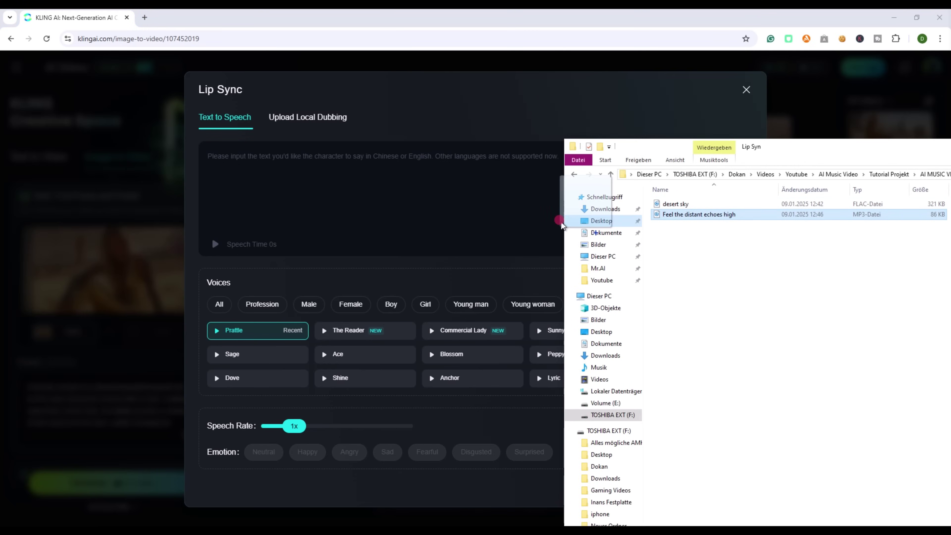
pyautogui.click(291, 117)
pyautogui.click(241, 520)
pyautogui.moveTo(678, 214); pyautogui.dragTo(495, 294)
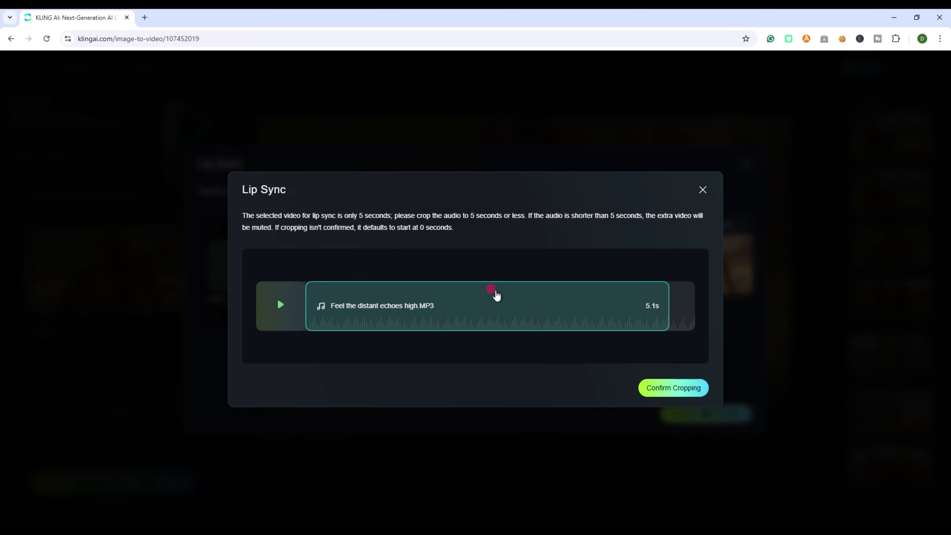
# Step: Preview the dubbing audio, confirm its 5.1s crop and start the lip sync
pyautogui.click(287, 308)
pyautogui.click(671, 389)
pyautogui.click(690, 414)
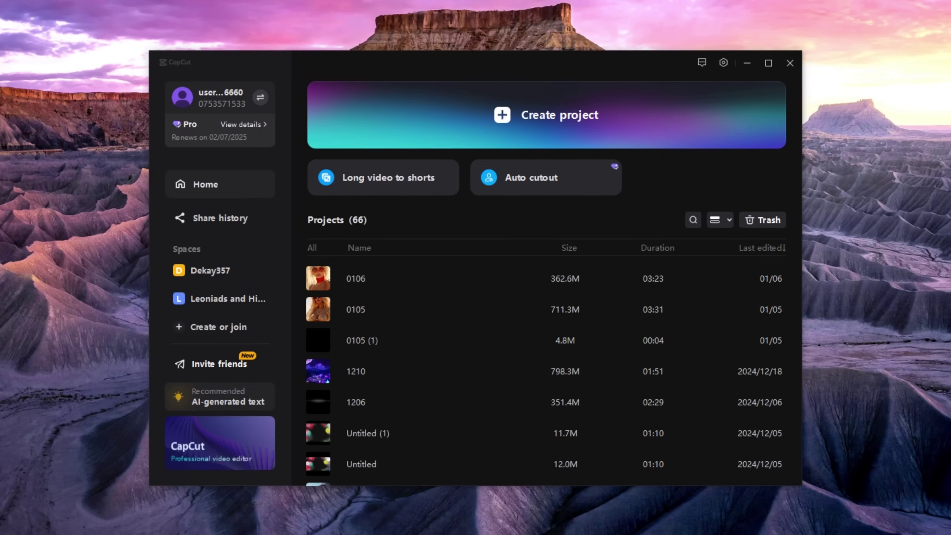
# Step: Switch to CapCut, create a project, import "Ambient Trance - Burning Man Vibe.mp3", add it to the timeline and play it
pyautogui.click(528, 136)
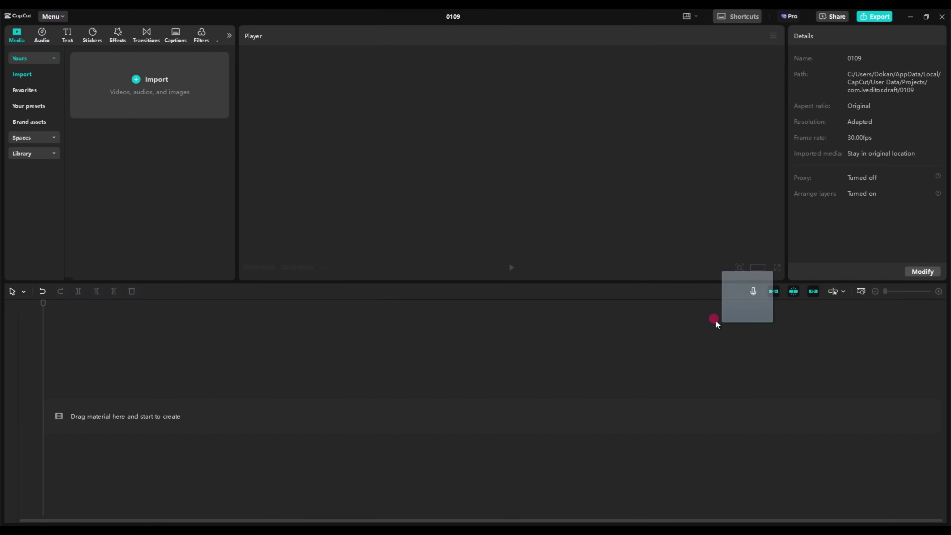
pyautogui.moveTo(717, 318); pyautogui.dragTo(157, 193)
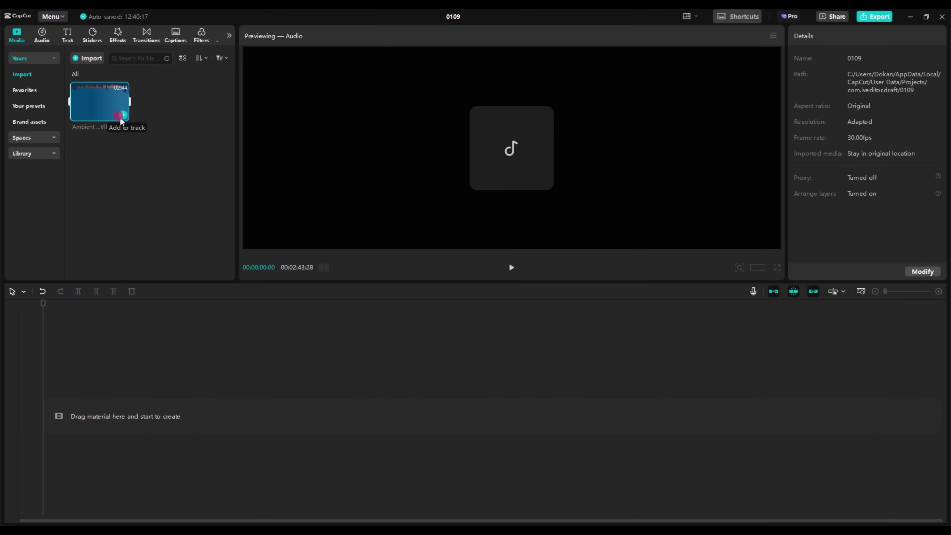
pyautogui.click(123, 115)
pyautogui.click(510, 268)
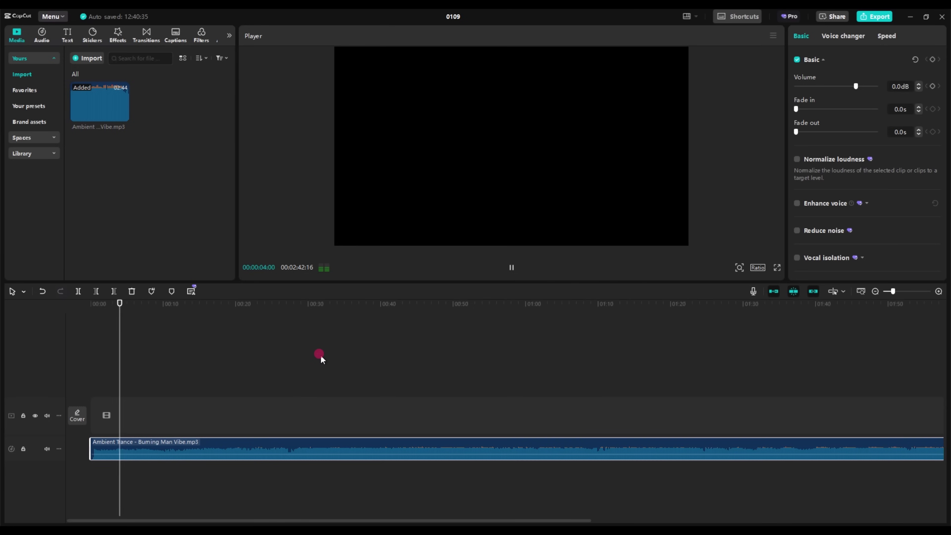
# Step: Cut the song down to a segment of about 3 seconds, delete the rest and move the segment to the timeline start
pyautogui.scroll(3, 315, 364)
pyautogui.moveTo(291, 304)
pyautogui.mouseDown()
pyautogui.moveTo(236, 322)
pyautogui.moveTo(266, 307)
pyautogui.moveTo(283, 319)
pyautogui.mouseUp()
pyautogui.hotkey('ctrl', 'b')
pyautogui.press('Delete')
pyautogui.click(331, 452)
pyautogui.press('Delete')
pyautogui.moveTo(469, 448); pyautogui.dragTo(141, 448)
pyautogui.click(861, 291)
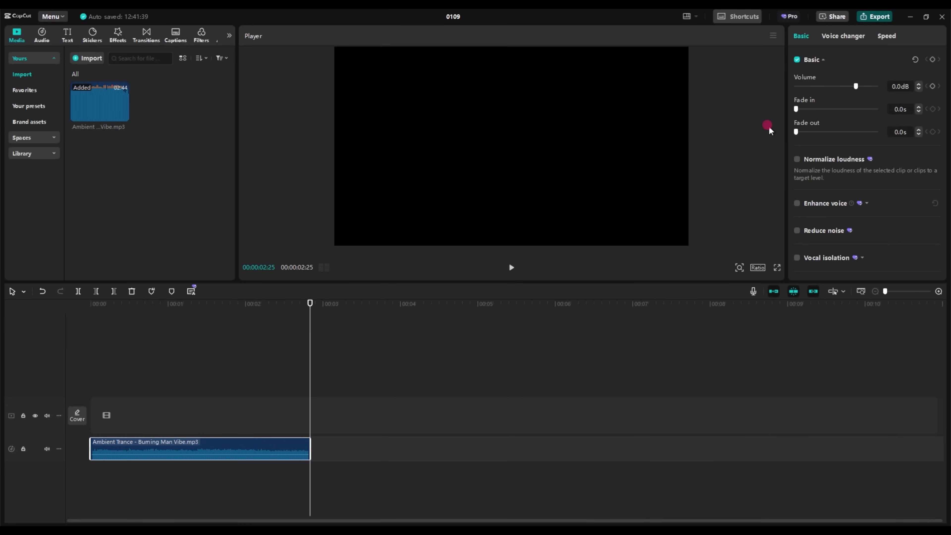
# Step: Export the trimmed segment as audio only in FLAC format, with video export turned off
pyautogui.hotkey('ctrl', 'e')
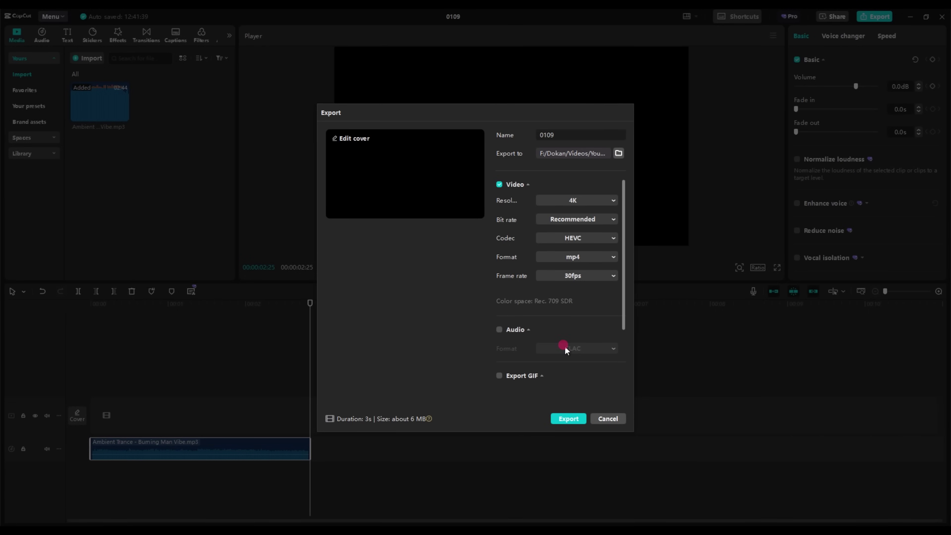
pyautogui.click(500, 185)
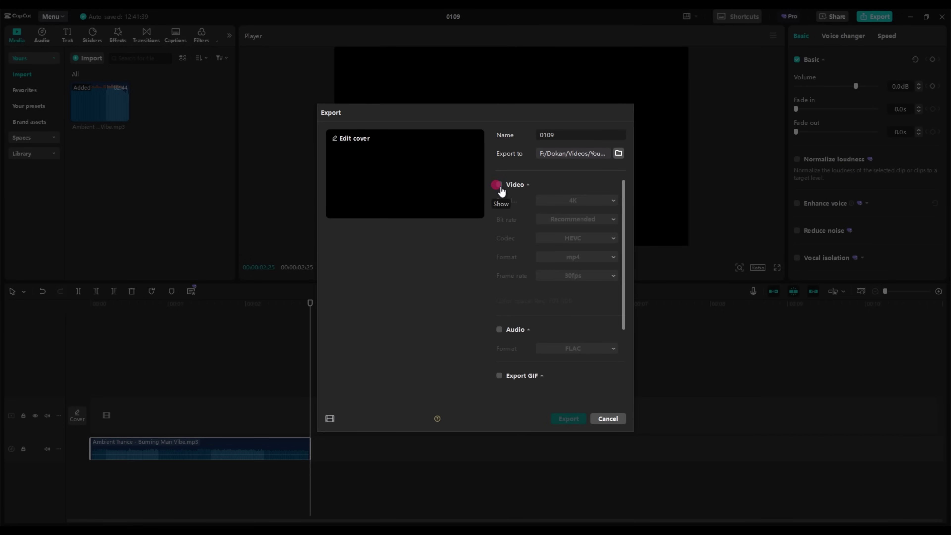
pyautogui.click(499, 329)
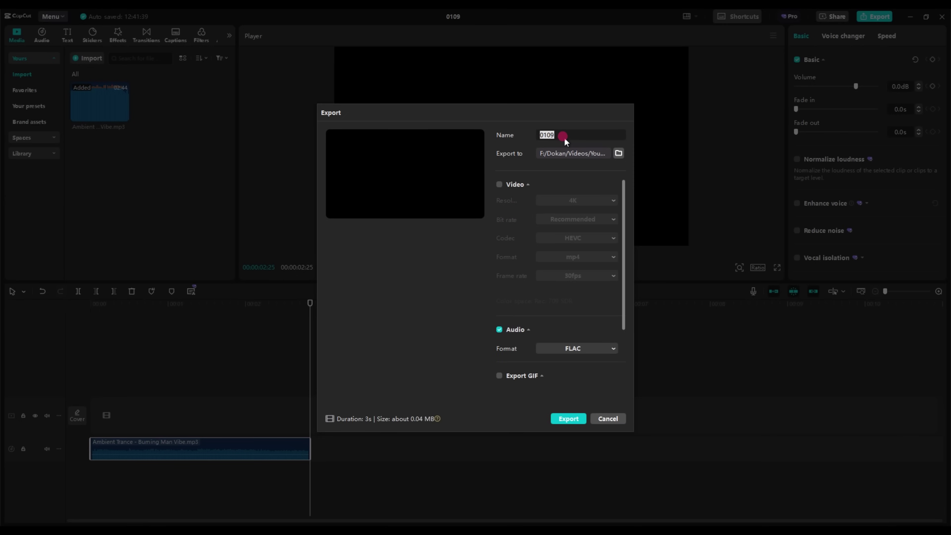
pyautogui.click(569, 420)
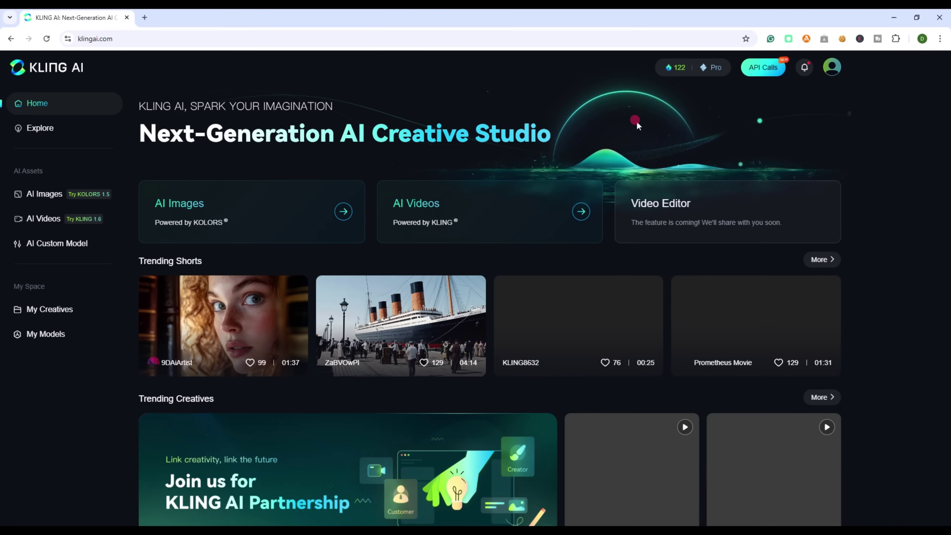
# Step: On the Kling AI website, open the generated clip of the blonde woman in the gold jumpsuit for Lip Sync
pyautogui.click(45, 221)
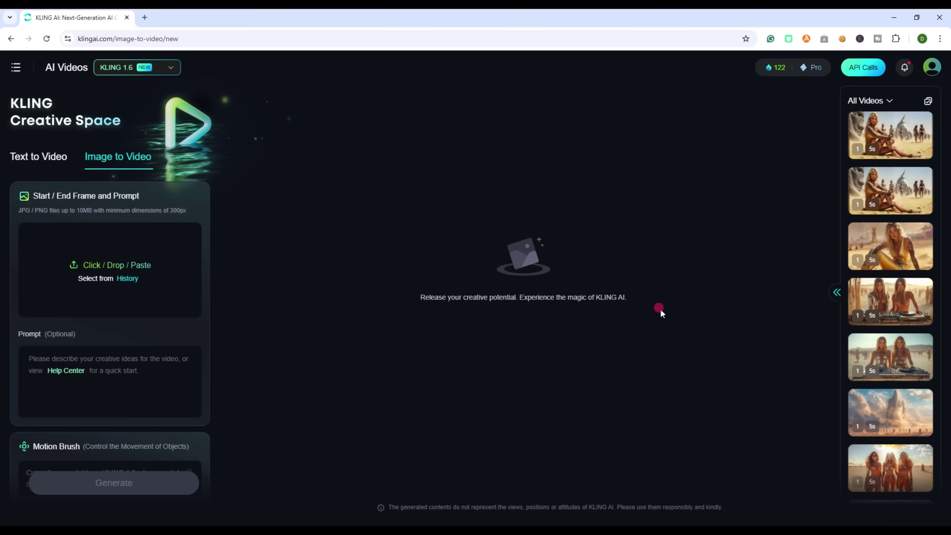
pyautogui.scroll(-1, 914, 366)
pyautogui.scroll(5, 914, 365)
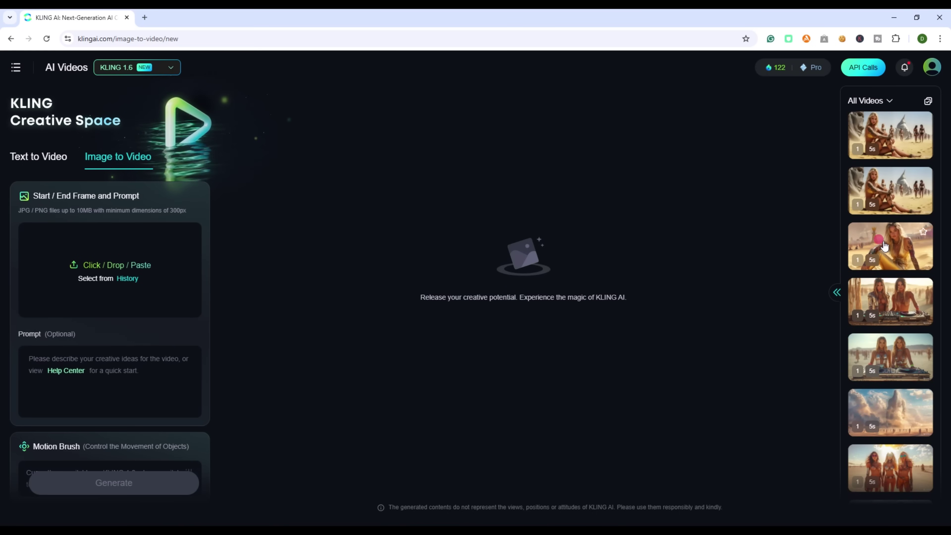
pyautogui.click(890, 245)
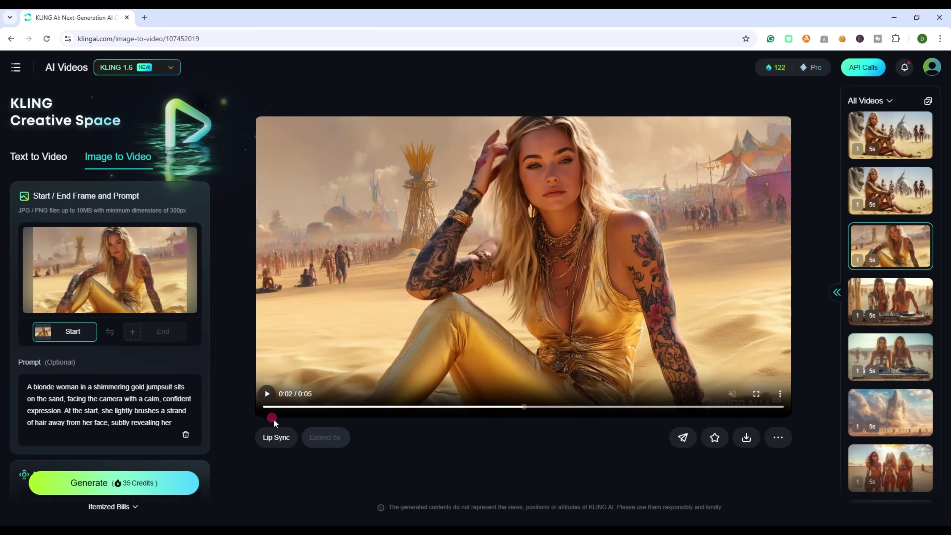
pyautogui.click(276, 437)
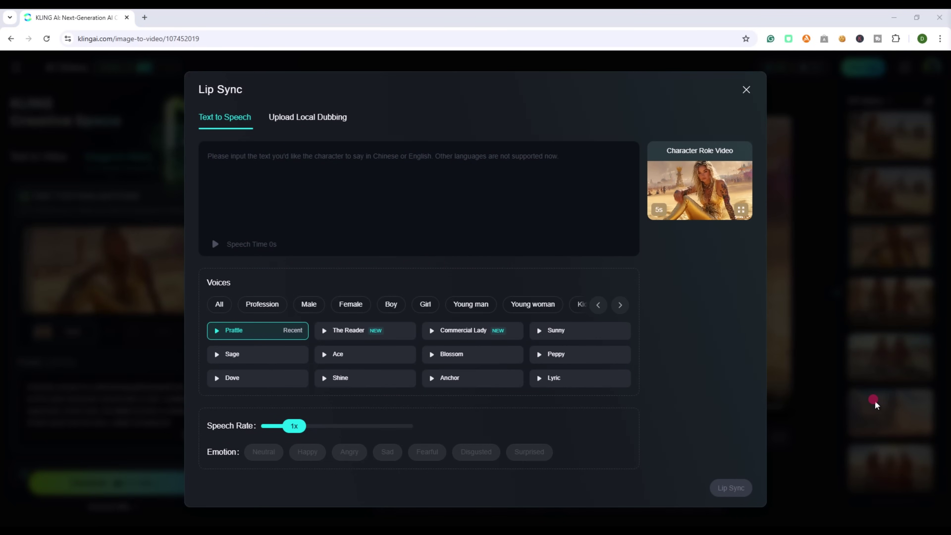
# Step: Add "Feel the distant echoes high.MP3" as local dubbing, confirm the 5.1s crop and generate the lip-synced clip
pyautogui.click(292, 118)
pyautogui.moveTo(212, 532)
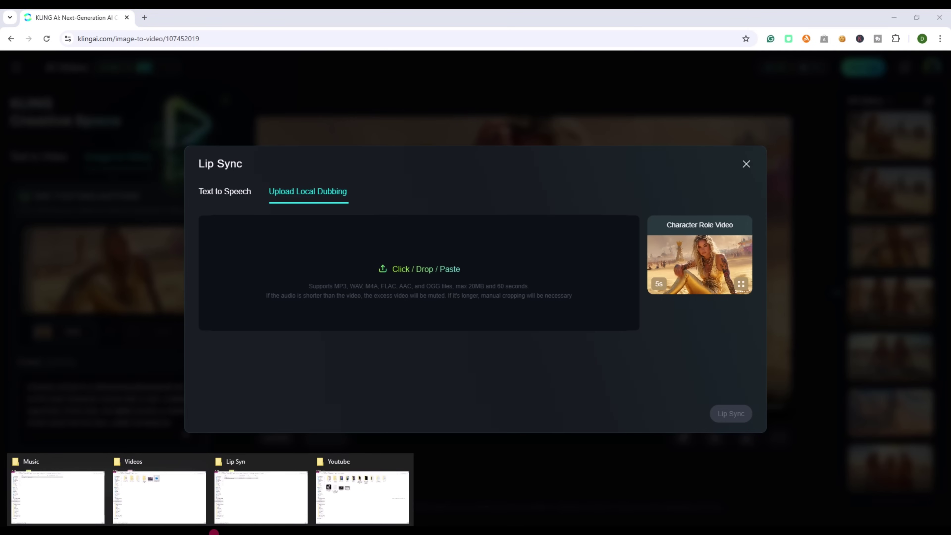
pyautogui.click(278, 484)
pyautogui.moveTo(670, 214); pyautogui.dragTo(431, 275)
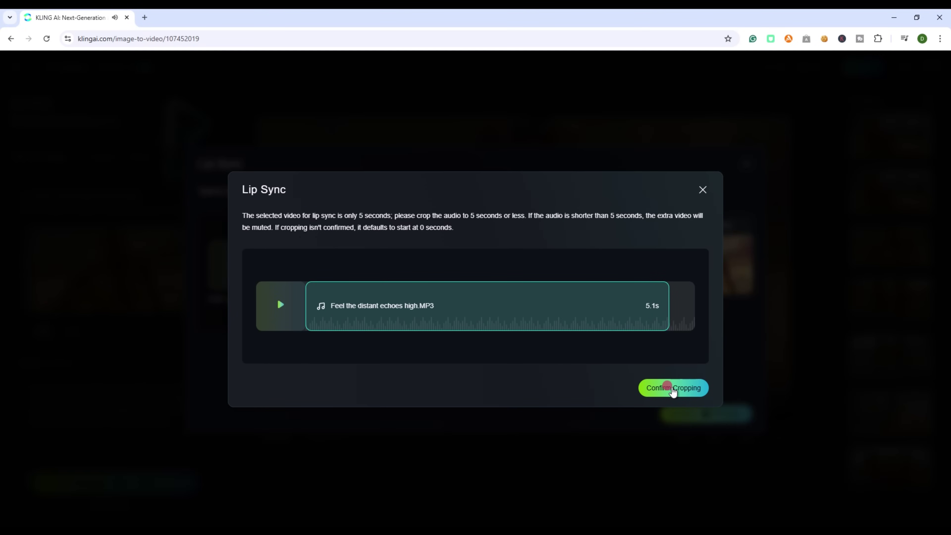
pyautogui.click(673, 390)
pyautogui.click(684, 413)
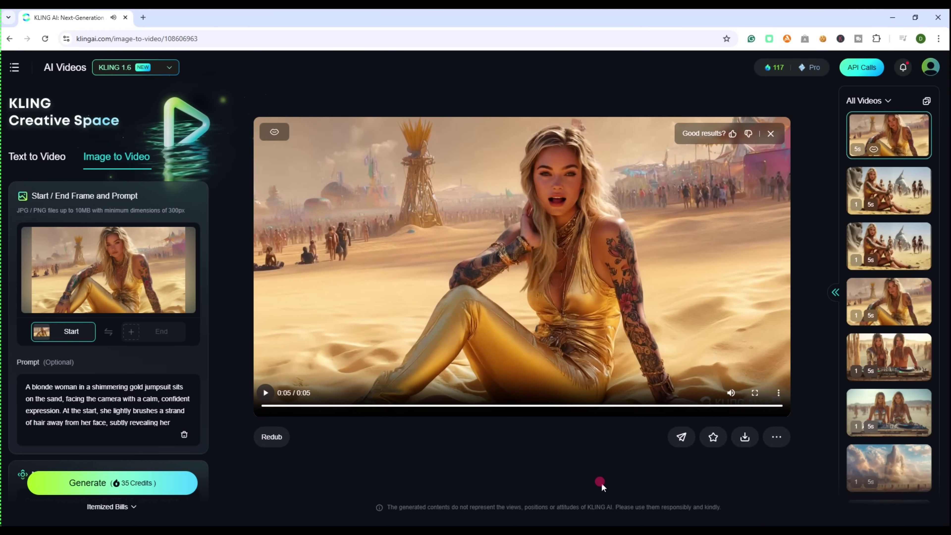
# Step: Download the lip-synced clip without watermark to the Lip Syn folder as "Feel the distant echoes high" and select the file there
pyautogui.moveTo(739, 440)
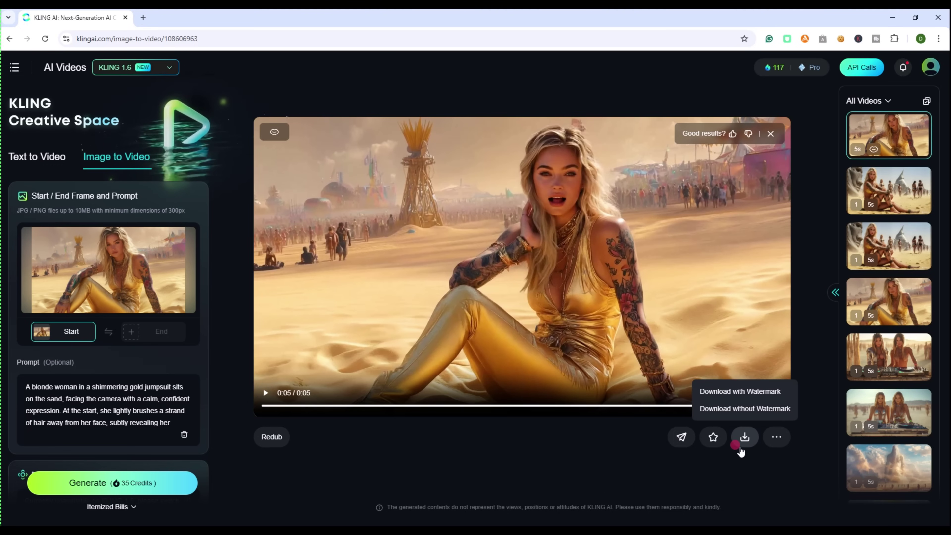
pyautogui.click(737, 411)
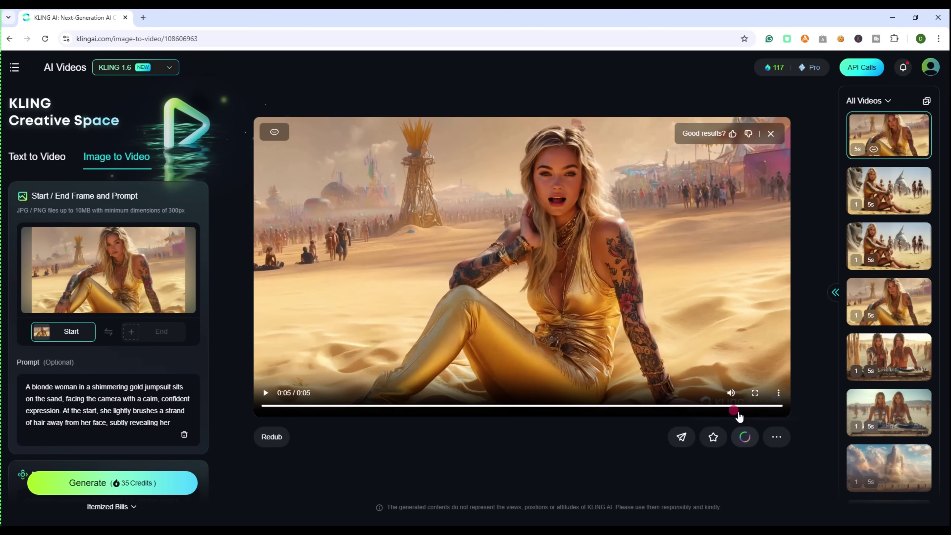
pyautogui.click(721, 441)
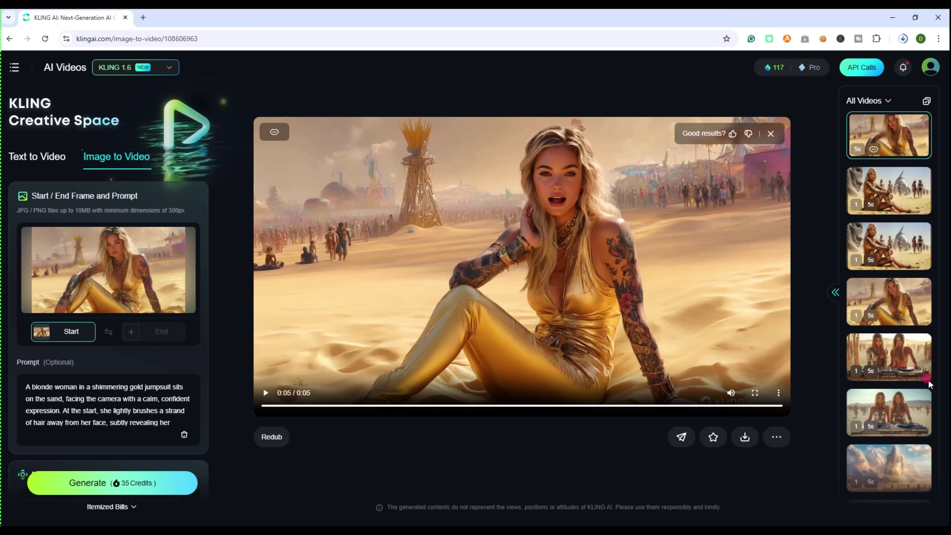
pyautogui.click(419, 247)
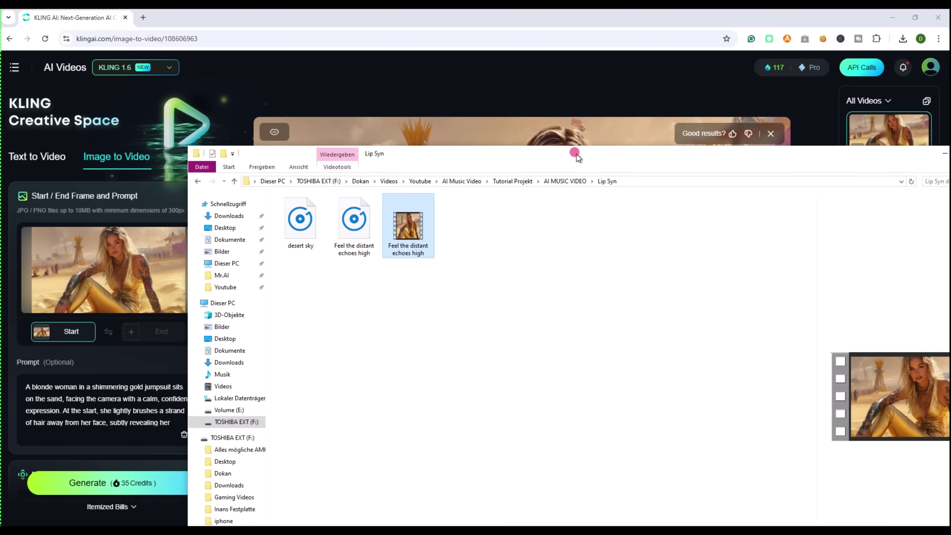
# Step: Close the Lip Syn folder window, switch to CapCut and create a new project
pyautogui.moveTo(577, 156); pyautogui.dragTo(442, 156)
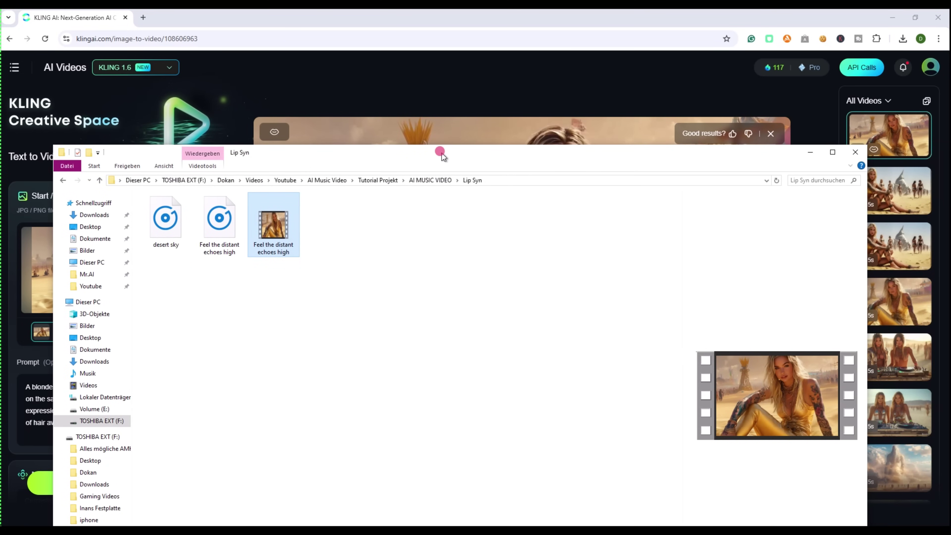
pyautogui.click(847, 156)
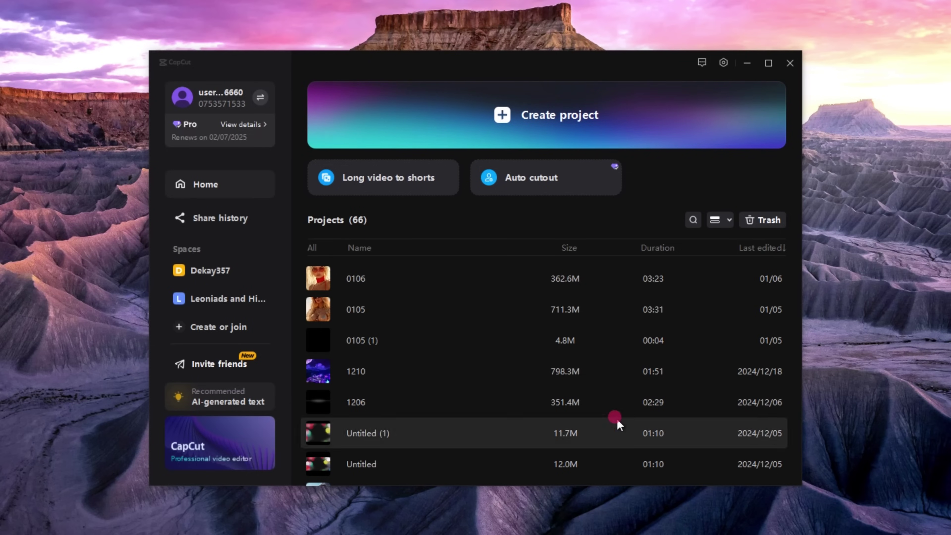
pyautogui.click(528, 128)
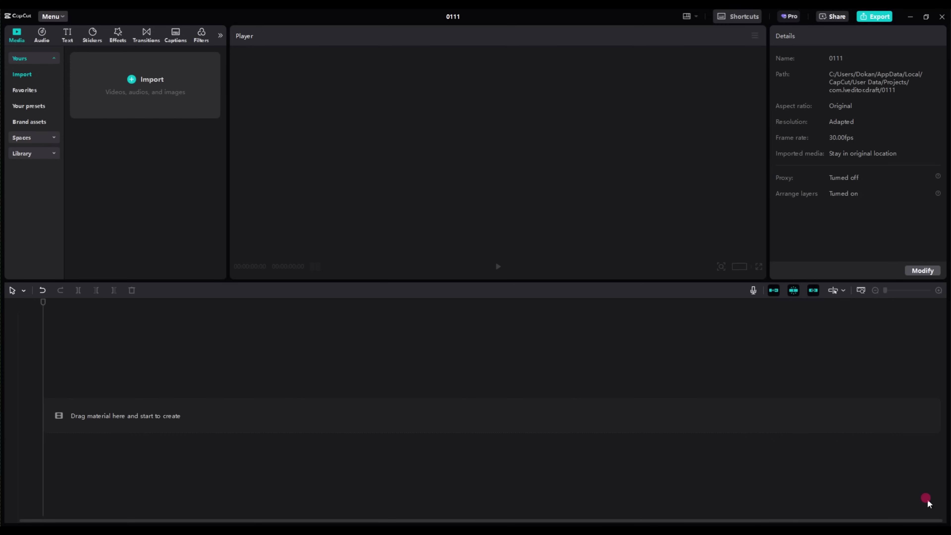
# Step: Name the project AI Music Video and set it to a 16:9 aspect ratio and 60.00 fps
pyautogui.click(921, 271)
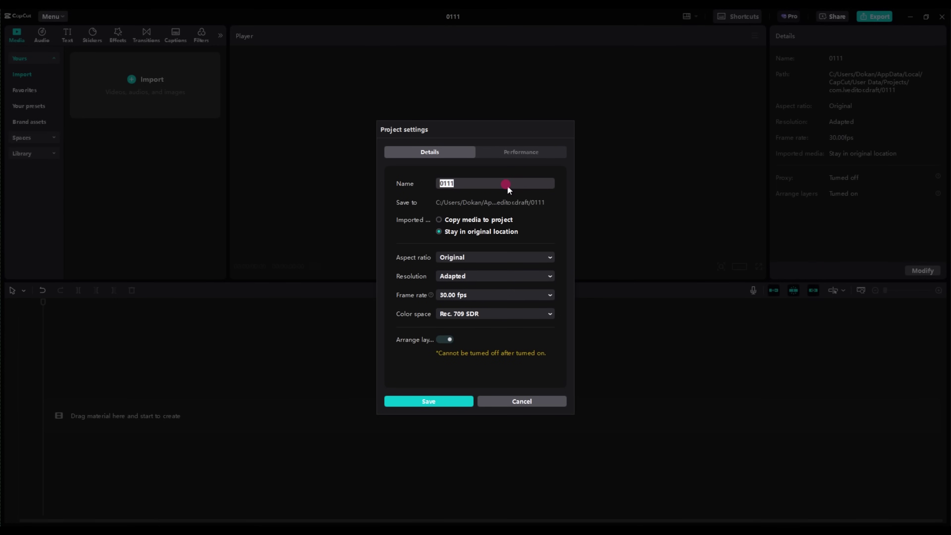
pyautogui.write('AI Music Video')
pyautogui.click(464, 259)
pyautogui.click(464, 287)
pyautogui.click(464, 295)
pyautogui.click(476, 374)
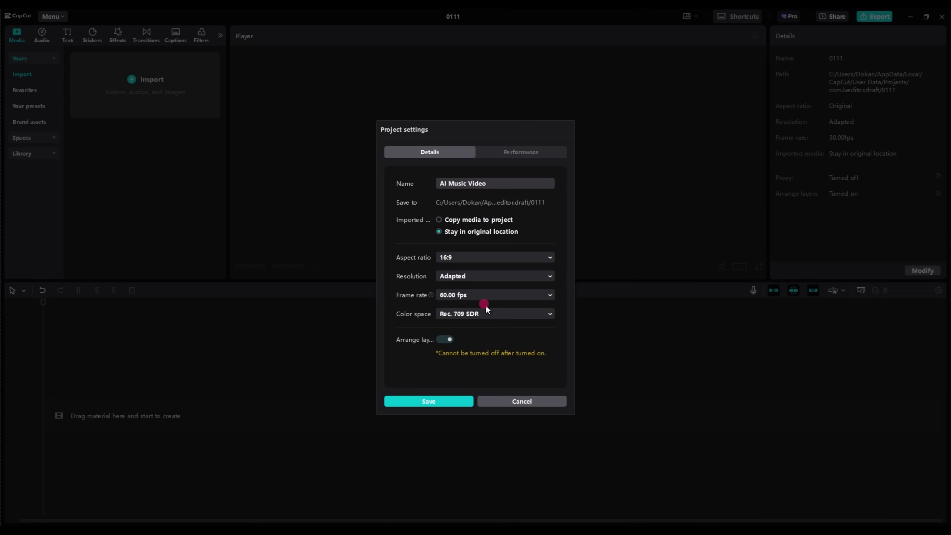
pyautogui.click(437, 402)
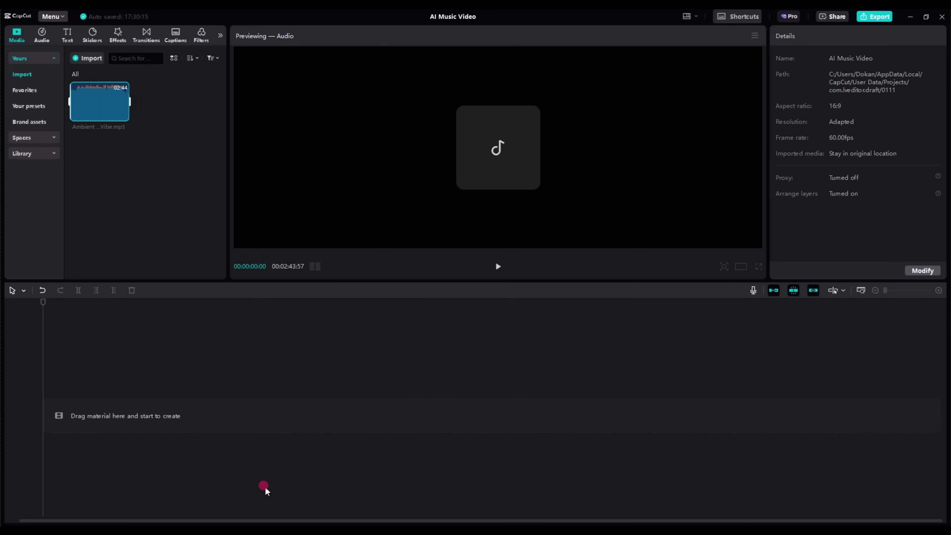
# Step: Put away the Music folder window and add Ambient Trance - Burning Man Vibe.mp3 to the start of the timeline
pyautogui.moveTo(218, 530)
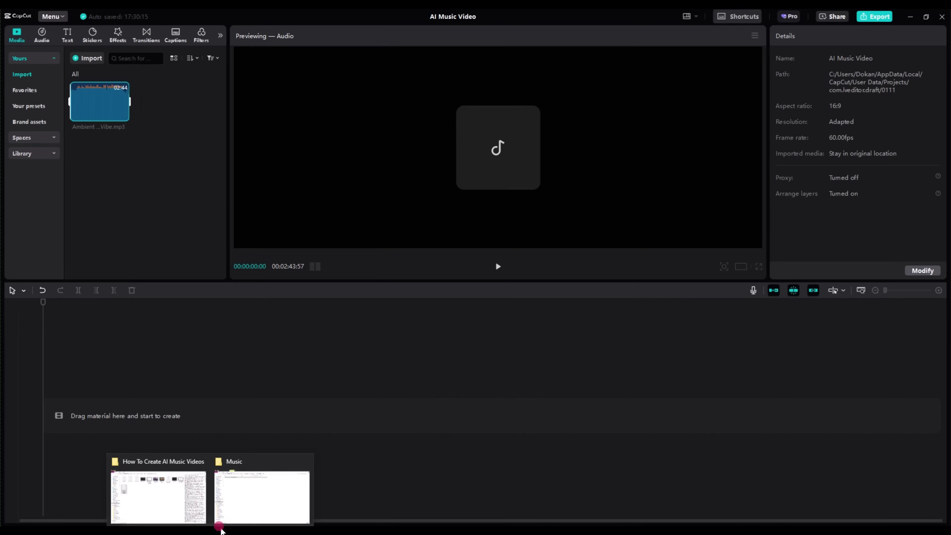
pyautogui.click(308, 460)
pyautogui.click(145, 171)
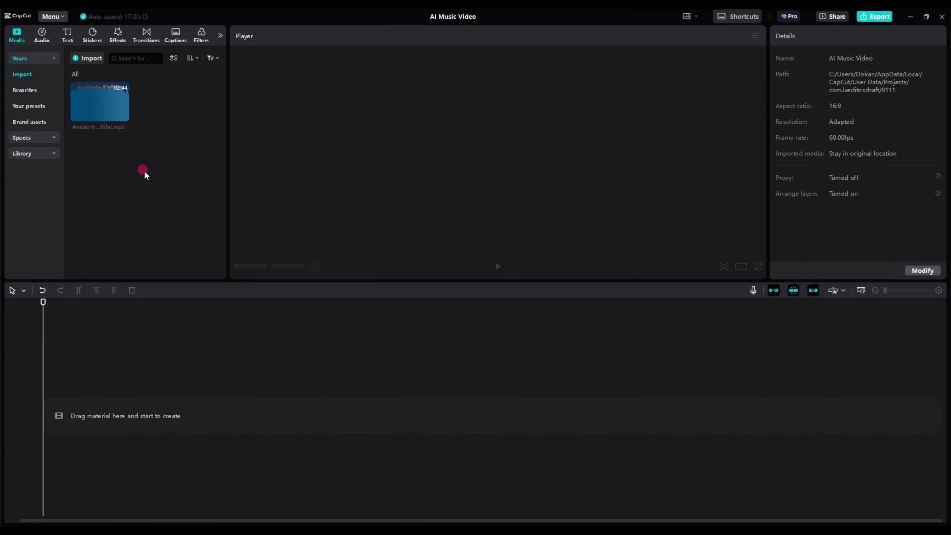
pyautogui.click(122, 115)
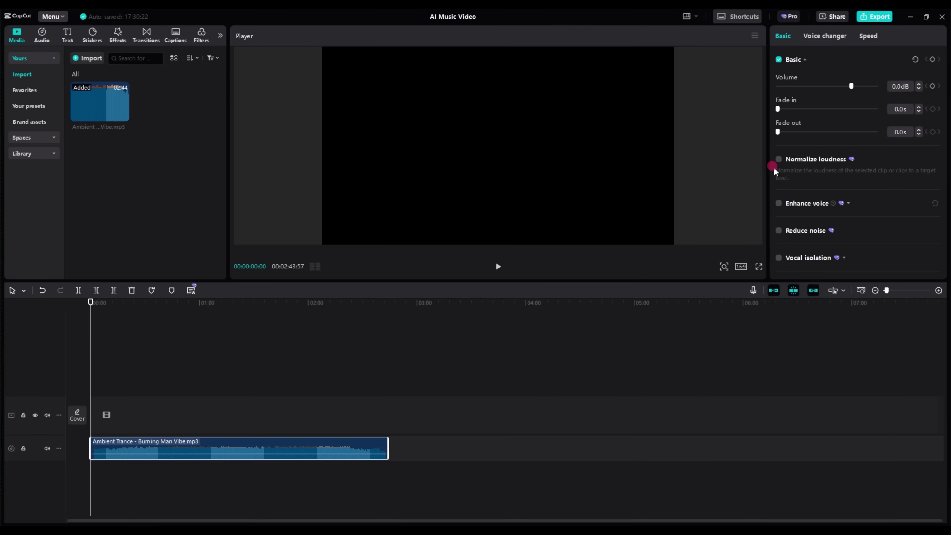
# Step: Turn on Enhance voice for the song at intensity 100 and play back its first vocal section
pyautogui.click(780, 204)
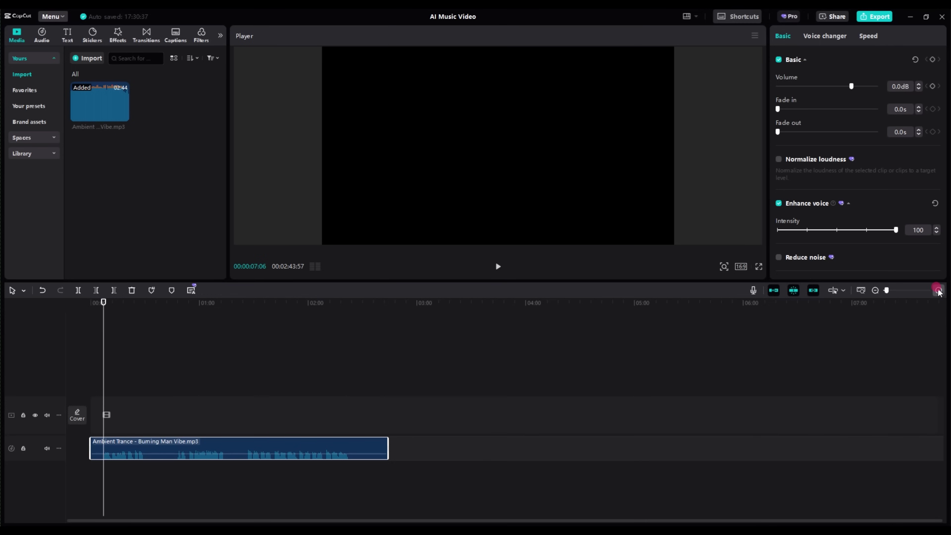
pyautogui.click(939, 291)
pyautogui.click(938, 291)
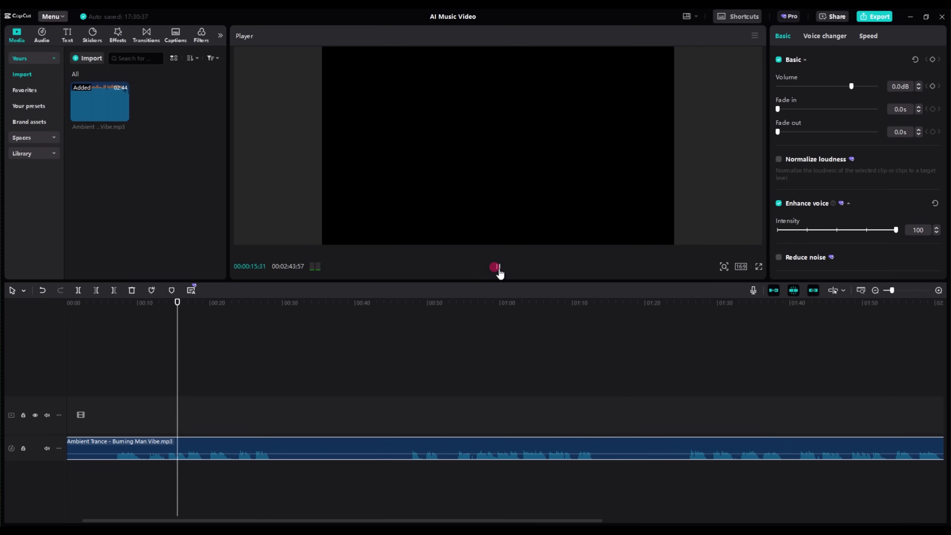
pyautogui.click(495, 266)
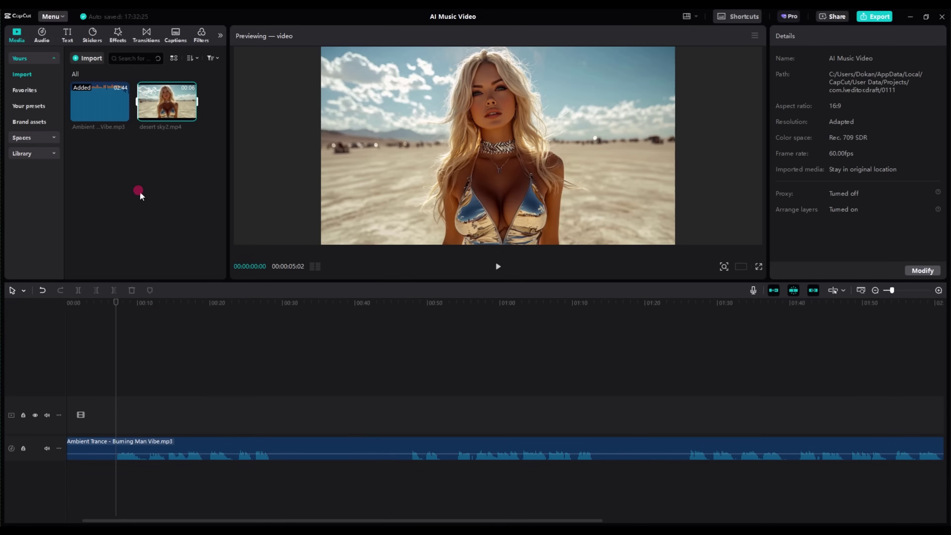
# Step: Place the imported desert sky2.mp4 clip above the main track at about 7 s, where the first vocals start
pyautogui.click(128, 206)
pyautogui.moveTo(159, 250); pyautogui.dragTo(143, 382)
pyautogui.scroll(3, 137, 380)
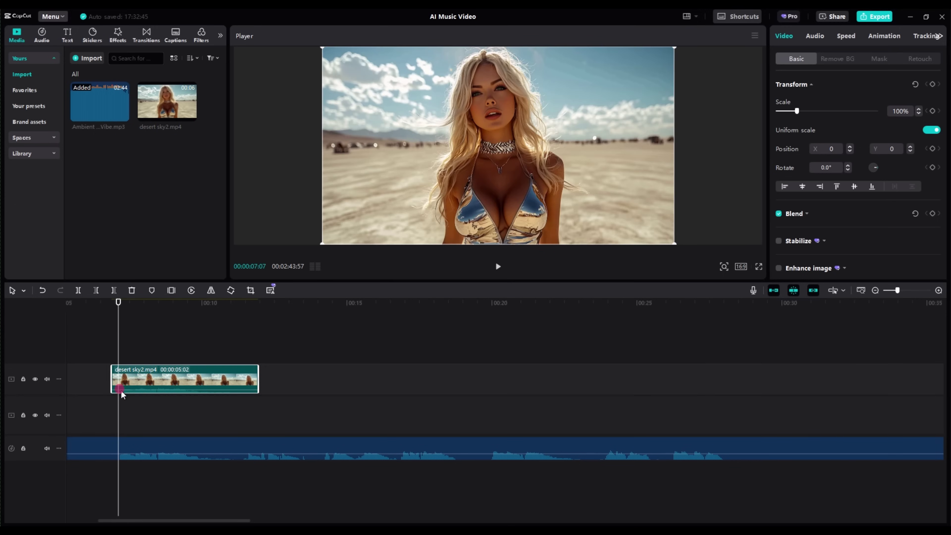
# Step: Play back desert sky2 against the song and add Feel the distant from the Lip Sync folder on a new track at 00:00:11:23
pyautogui.click(498, 266)
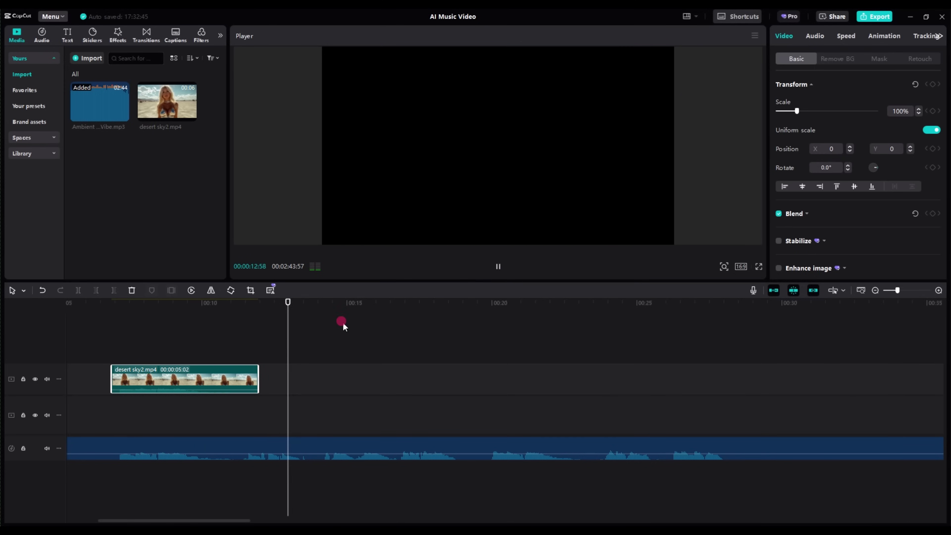
pyautogui.moveTo(284, 312); pyautogui.dragTo(242, 306)
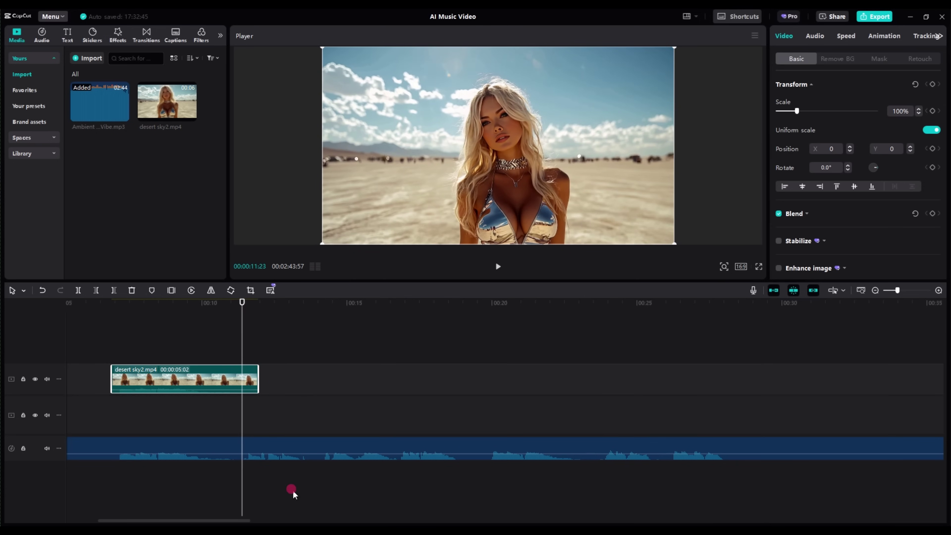
pyautogui.click(203, 532)
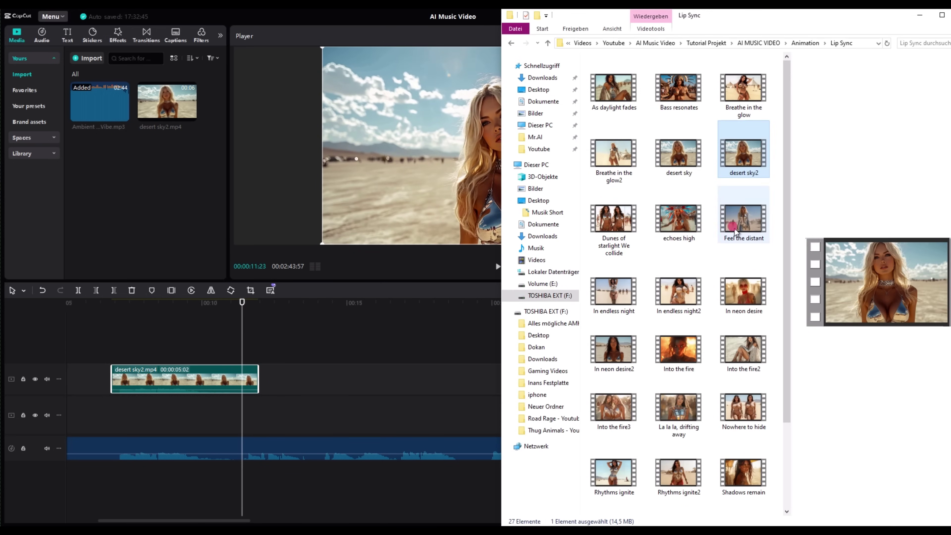
pyautogui.click(742, 221)
pyautogui.moveTo(743, 223); pyautogui.dragTo(262, 346)
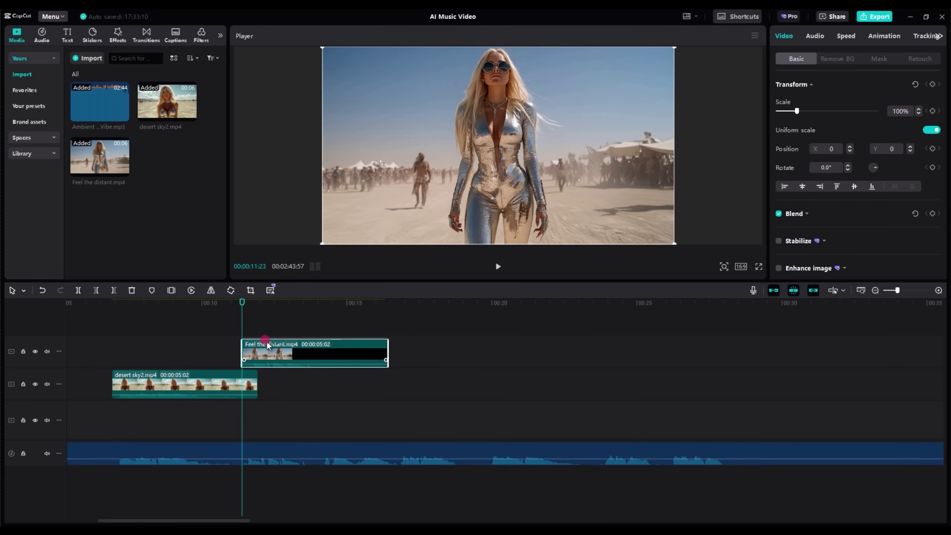
# Step: Play back the Feel the distant clip, import echoes high from the Lip Sync folder and place it on a new track at 00:00:14:10
pyautogui.click(497, 266)
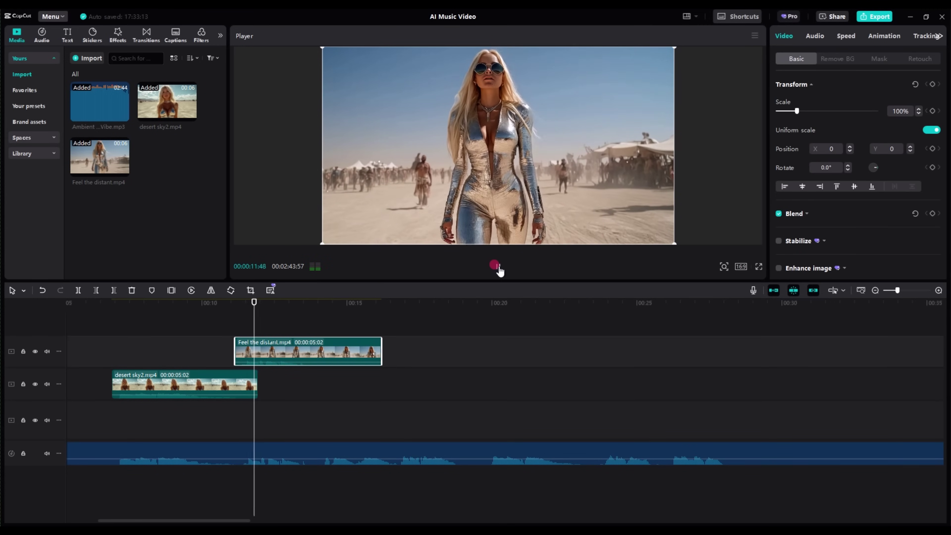
pyautogui.click(345, 313)
pyautogui.moveTo(345, 314); pyautogui.dragTo(323, 318)
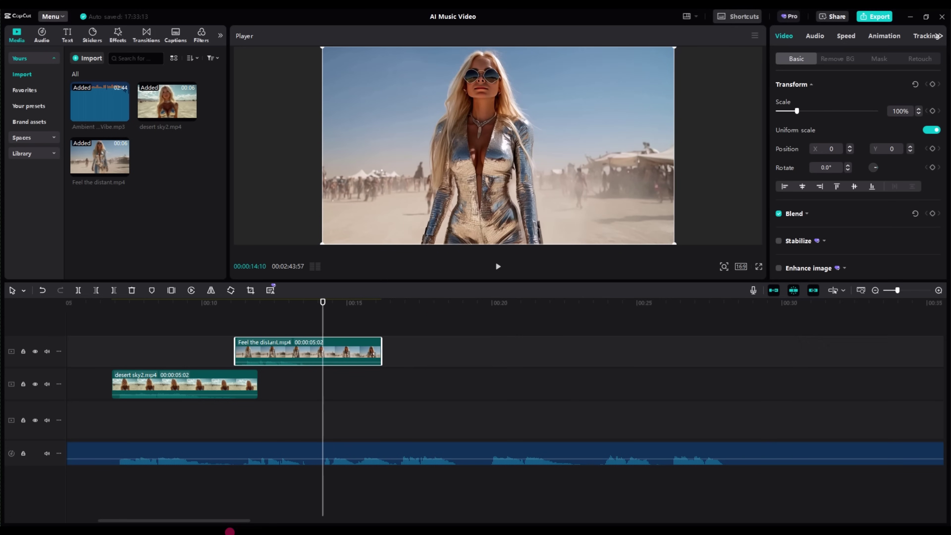
pyautogui.click(234, 531)
pyautogui.click(681, 225)
pyautogui.moveTo(681, 225); pyautogui.dragTo(170, 219)
pyautogui.moveTo(167, 165); pyautogui.dragTo(360, 345)
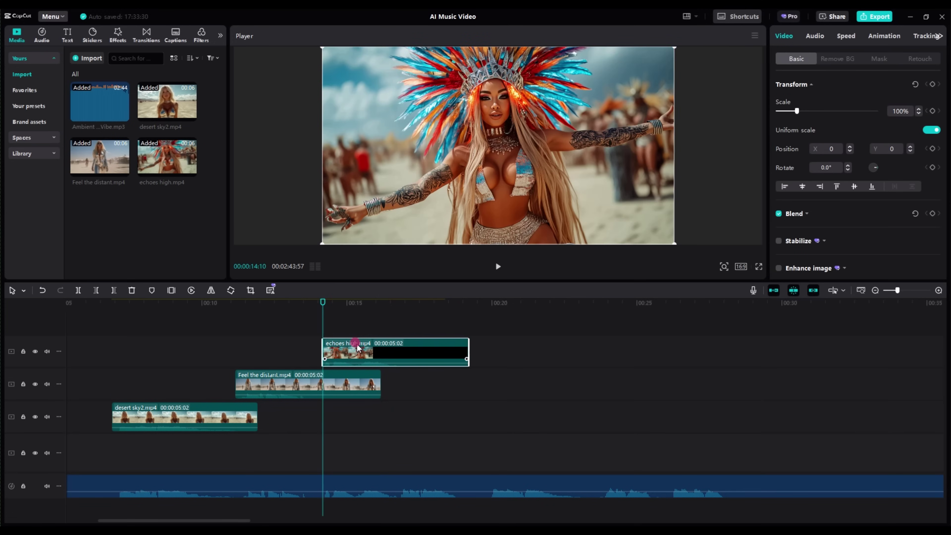
# Step: Play back the echoes high clip against the song and set the playhead to 00:00:16:48 for the next clip
pyautogui.click(497, 266)
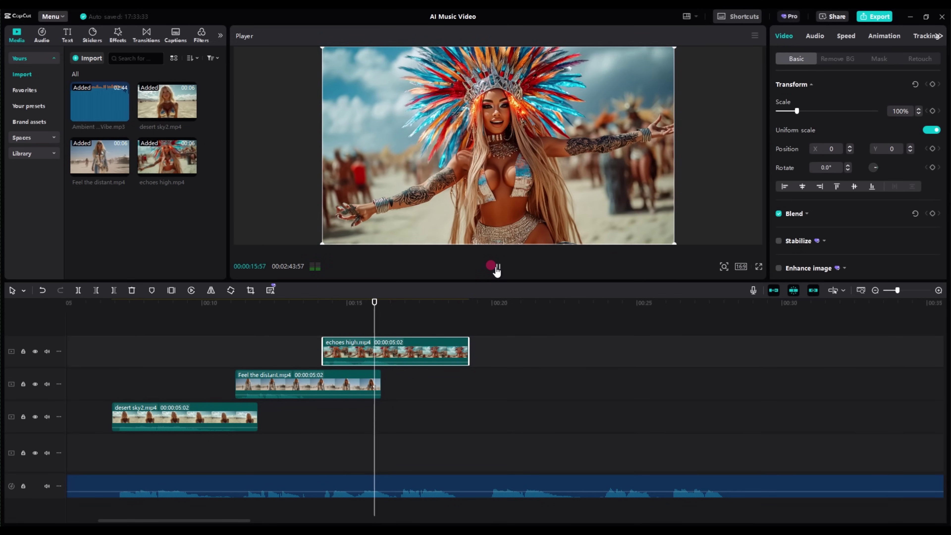
pyautogui.click(497, 266)
pyautogui.moveTo(429, 302); pyautogui.dragTo(400, 302)
pyautogui.press('Left')
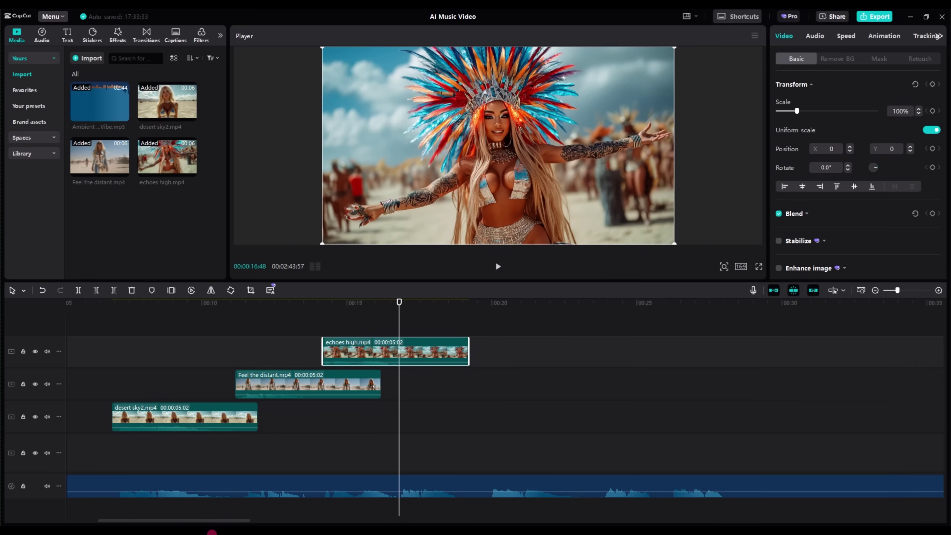
# Step: Preview Breathe in the glow2 and Breathe in the glow from the Lip Sync folder and import Breathe in the glow2 into the project
pyautogui.click(212, 533)
pyautogui.click(730, 106)
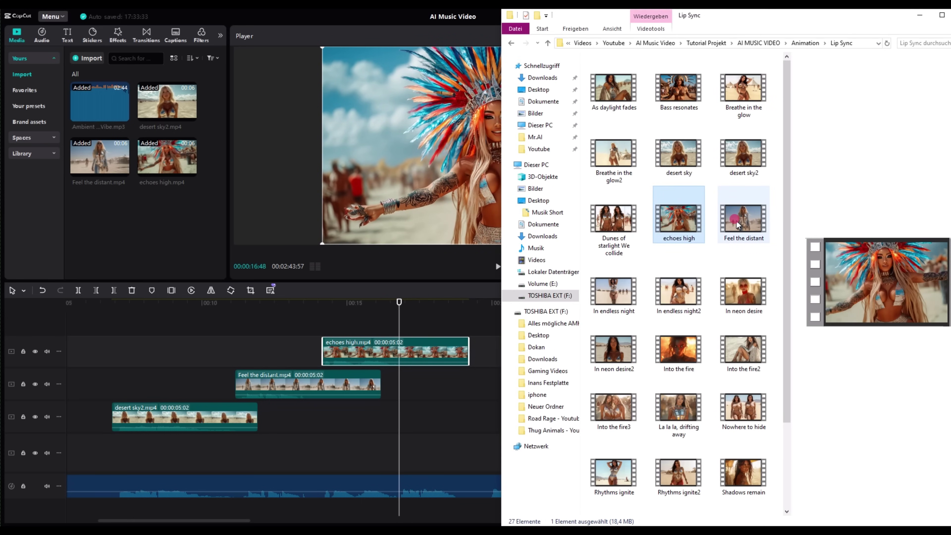
pyautogui.doubleClick(621, 165)
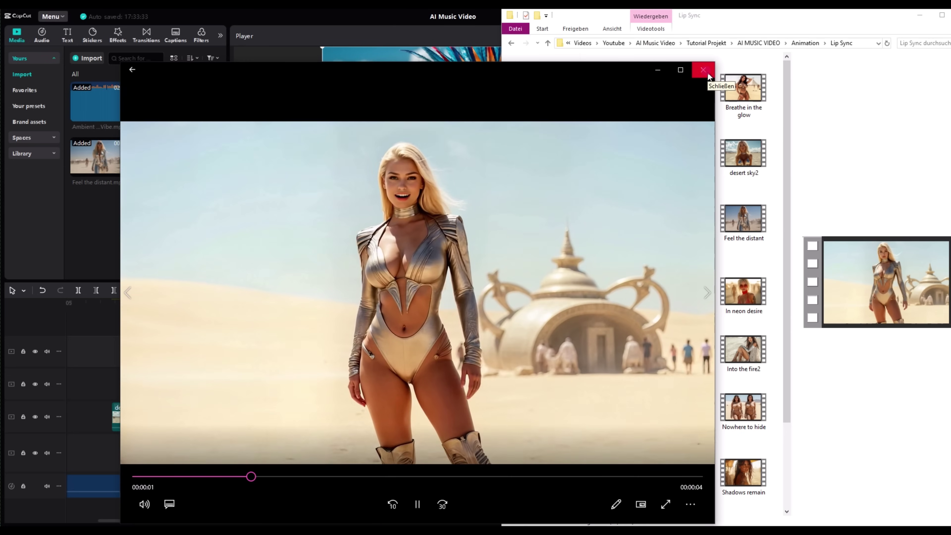
pyautogui.click(707, 72)
pyautogui.doubleClick(749, 85)
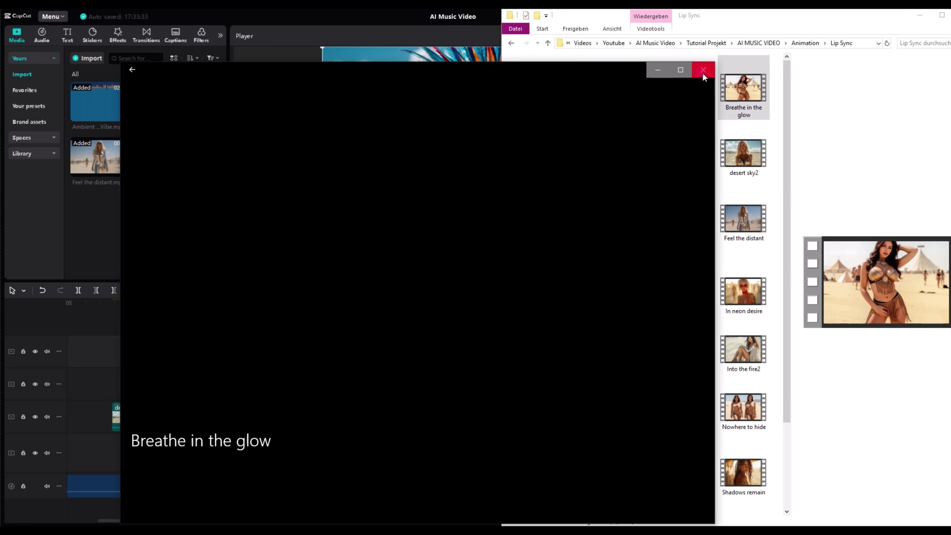
pyautogui.click(701, 72)
pyautogui.click(618, 156)
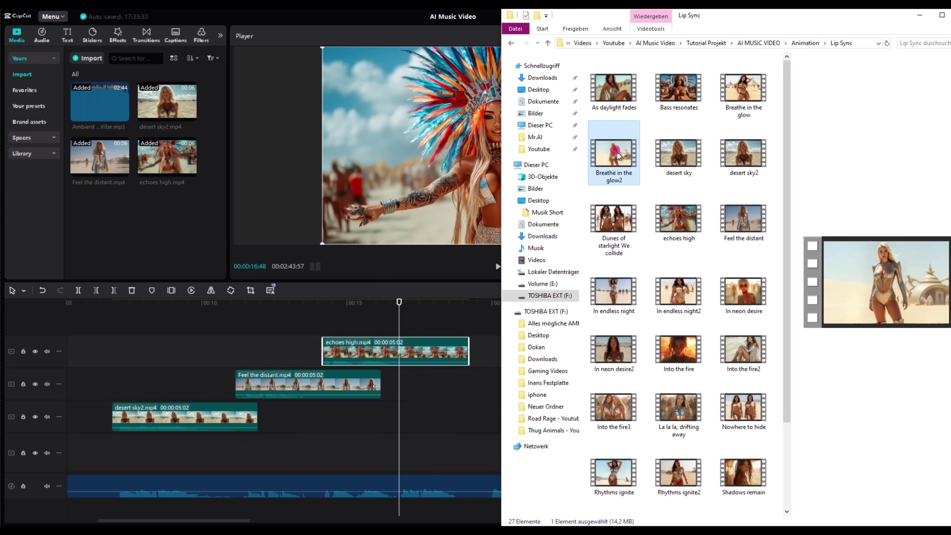
pyautogui.moveTo(618, 155); pyautogui.dragTo(177, 208)
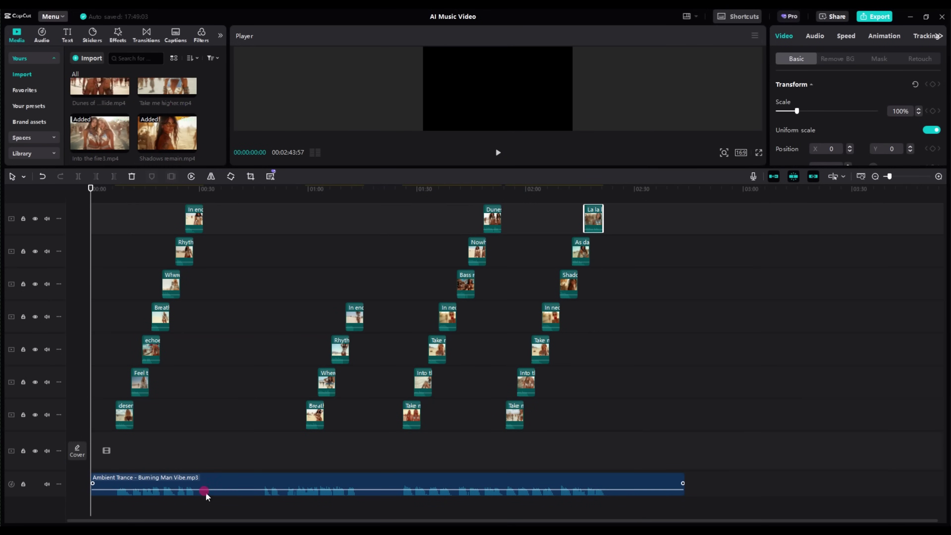
# Step: Import clip 2 from the Animation folder and add it to the start of the main track
pyautogui.click(218, 534)
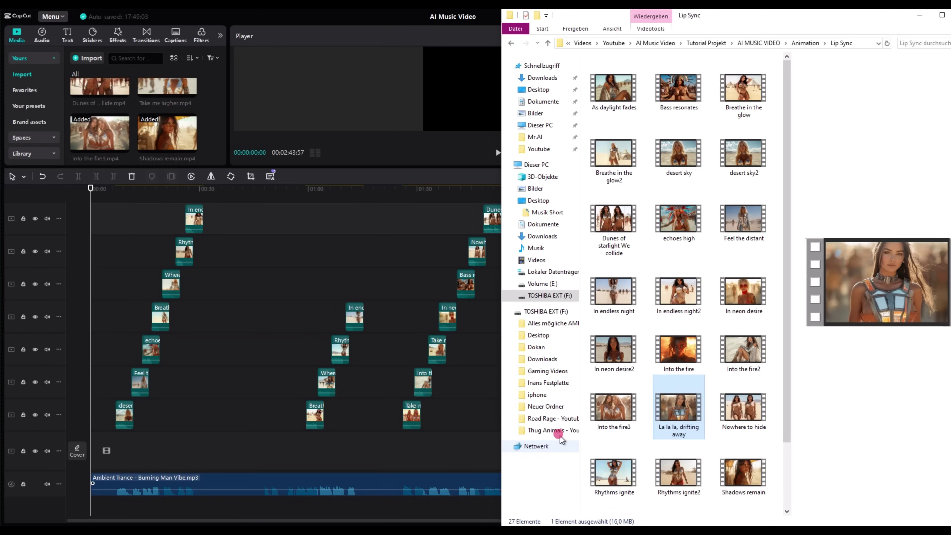
pyautogui.click(805, 45)
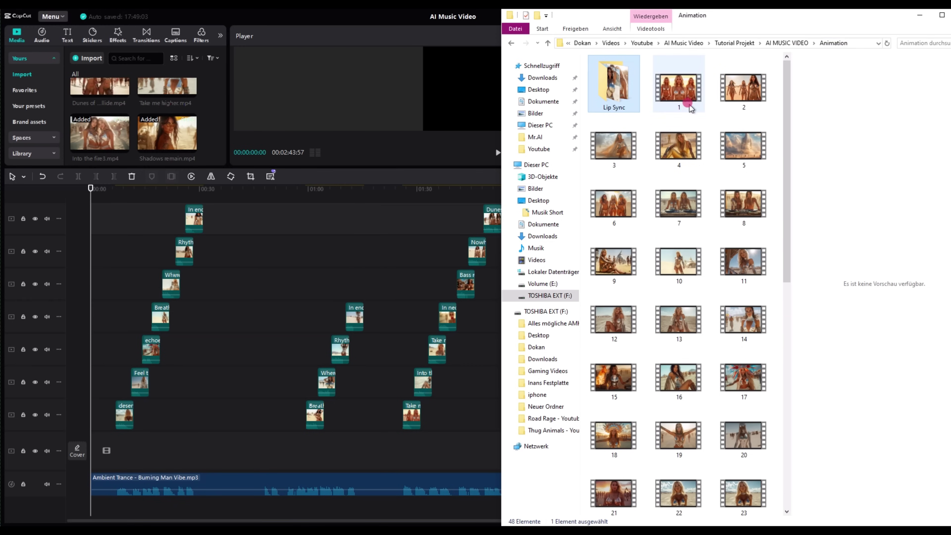
pyautogui.click(670, 93)
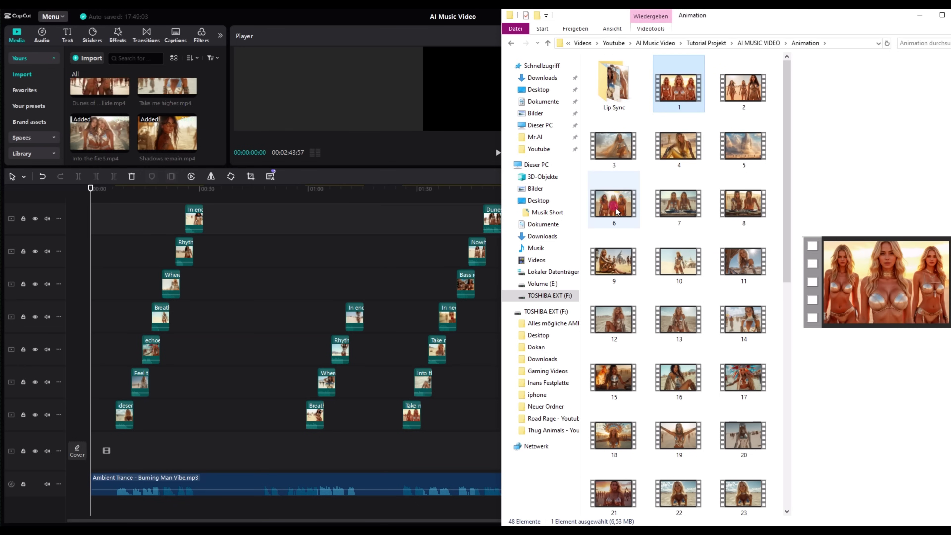
pyautogui.click(743, 92)
pyautogui.moveTo(745, 96); pyautogui.dragTo(132, 160)
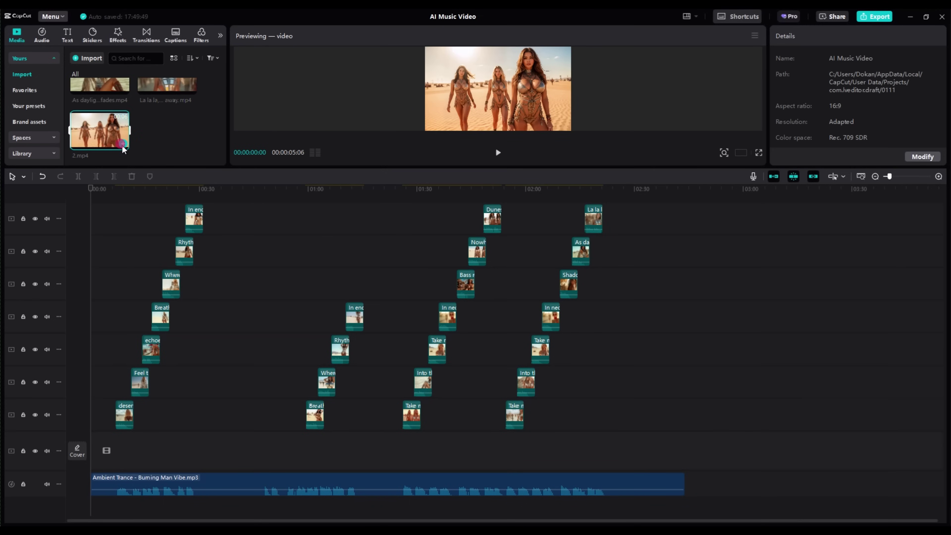
pyautogui.click(123, 144)
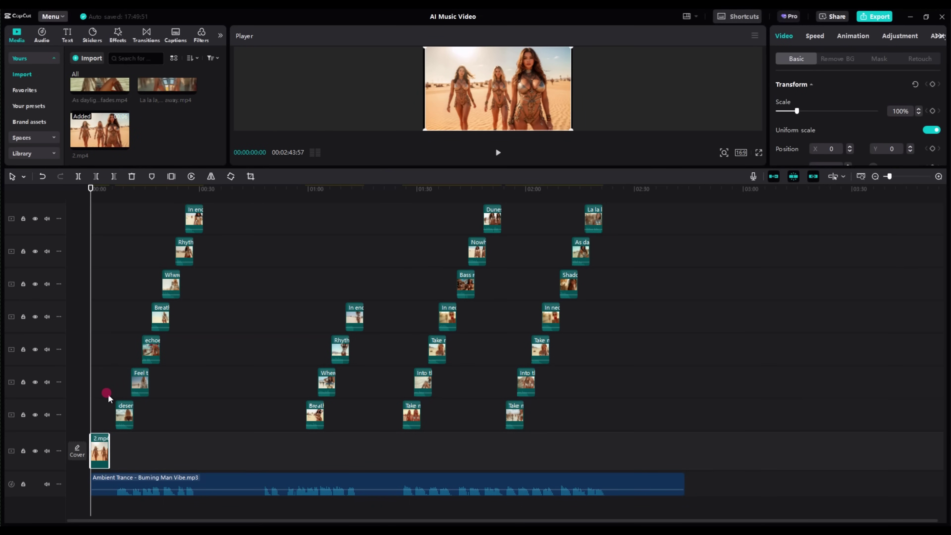
# Step: Cut away the song's opening up to 00:00:00:57 and move 2.mp4 onto the desert sky2 track, starting at that point
pyautogui.scroll(3, 109, 398)
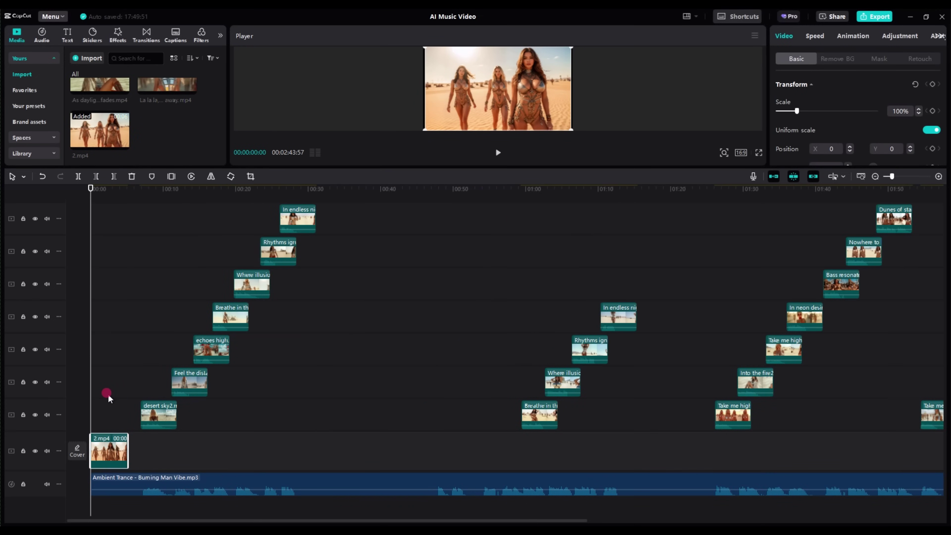
pyautogui.scroll(2, 108, 399)
pyautogui.press('space')
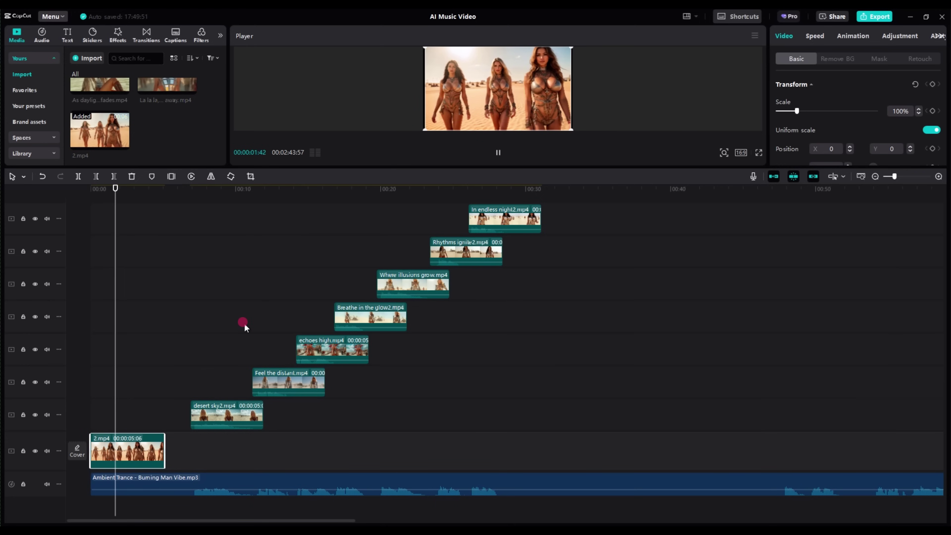
pyautogui.click(92, 502)
pyautogui.click(98, 506)
pyautogui.press('Delete')
pyautogui.moveTo(130, 472); pyautogui.dragTo(171, 441)
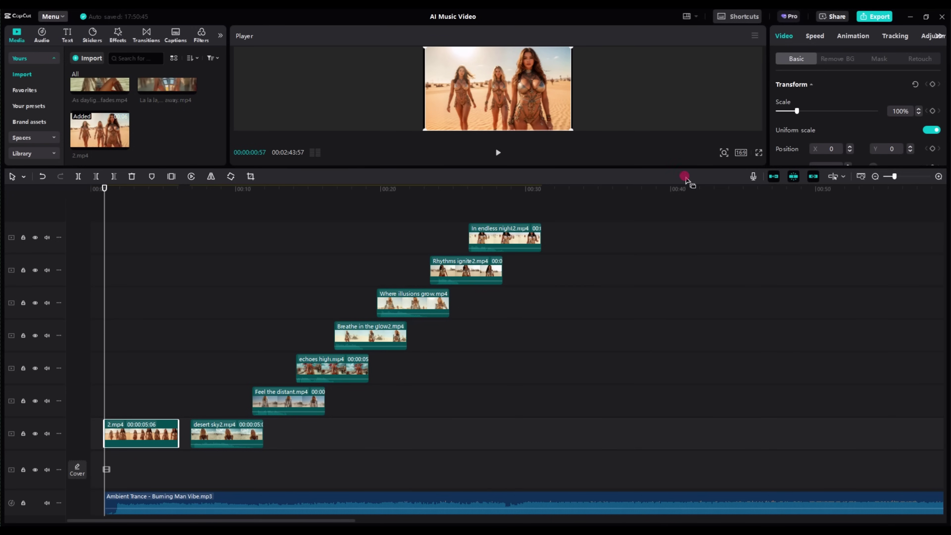
# Step: Slow the 2.mp4 clip down to a speed of 0.8x
pyautogui.click(815, 35)
pyautogui.click(936, 100)
pyautogui.moveTo(155, 435)
pyautogui.mouseDown()
pyautogui.moveTo(154, 474)
pyautogui.moveTo(181, 468)
pyautogui.moveTo(157, 436)
pyautogui.moveTo(155, 443)
pyautogui.mouseUp()
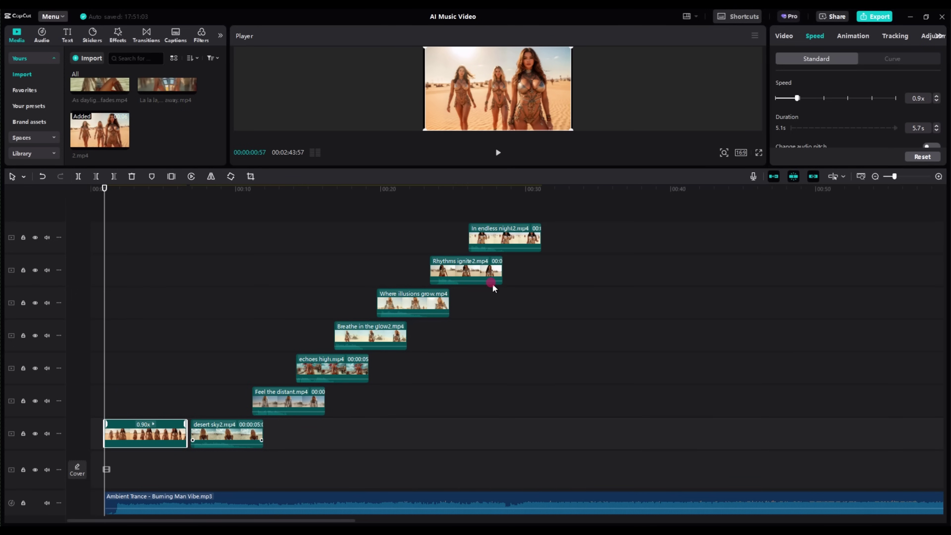
pyautogui.click(936, 100)
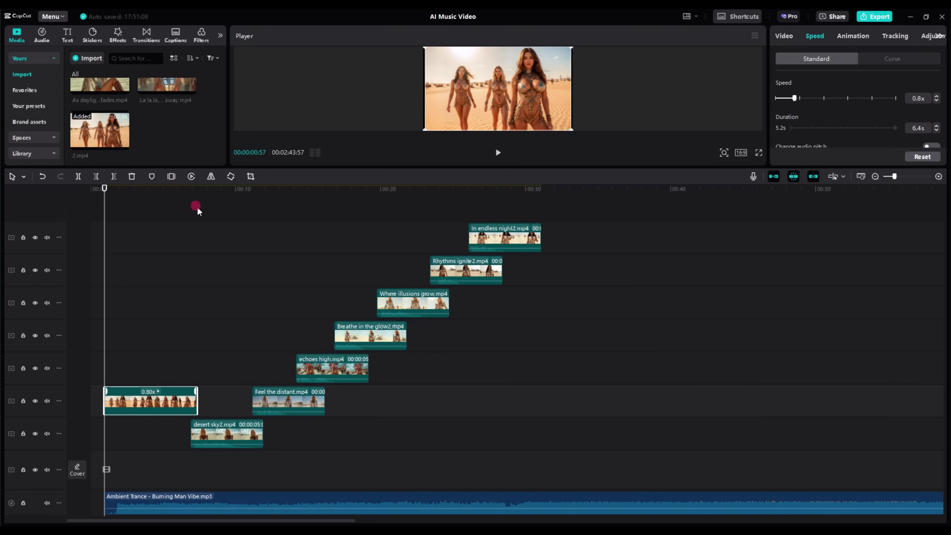
# Step: Trim 2.mp4 at 00:00:06:54, where desert sky2 starts, place it on the desert sky2 track and play it from its beginning
pyautogui.click(192, 195)
pyautogui.click(188, 398)
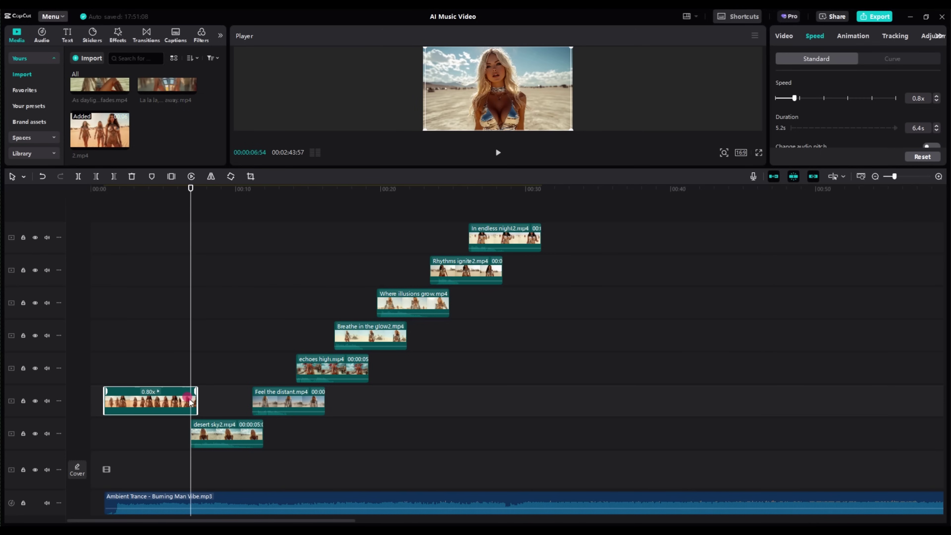
pyautogui.click(184, 407)
pyautogui.hotkey('ctrl', 'b')
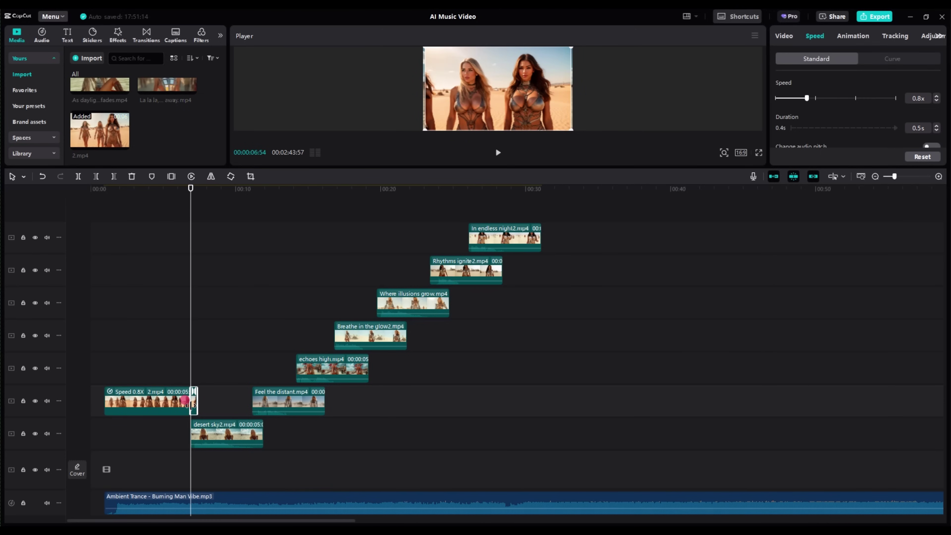
pyautogui.press('Delete')
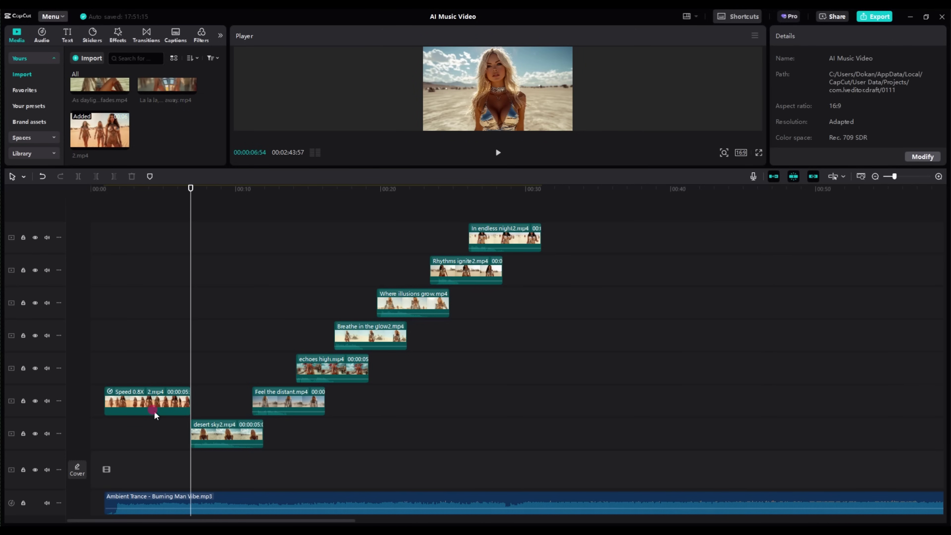
pyautogui.click(157, 416)
pyautogui.moveTo(156, 411); pyautogui.dragTo(158, 448)
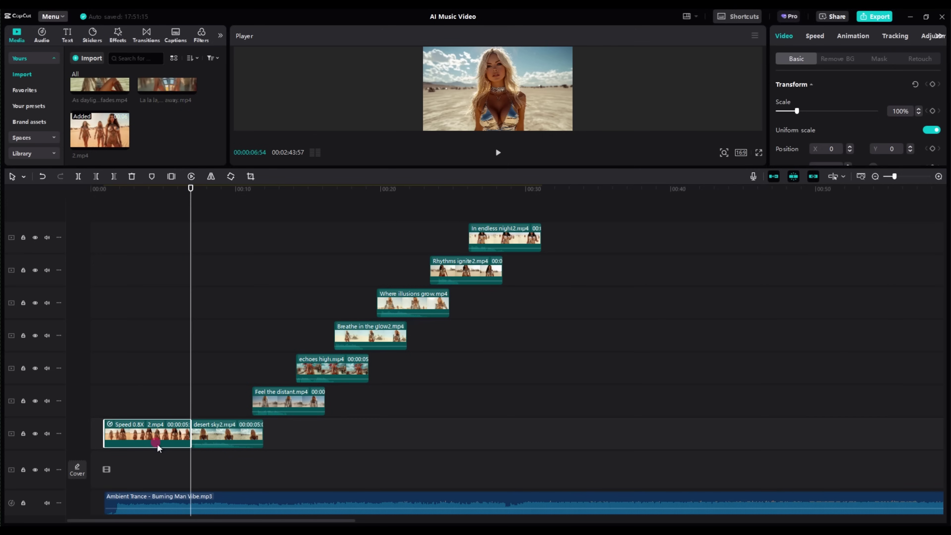
pyautogui.moveTo(147, 198); pyautogui.dragTo(105, 199)
pyautogui.press('space')
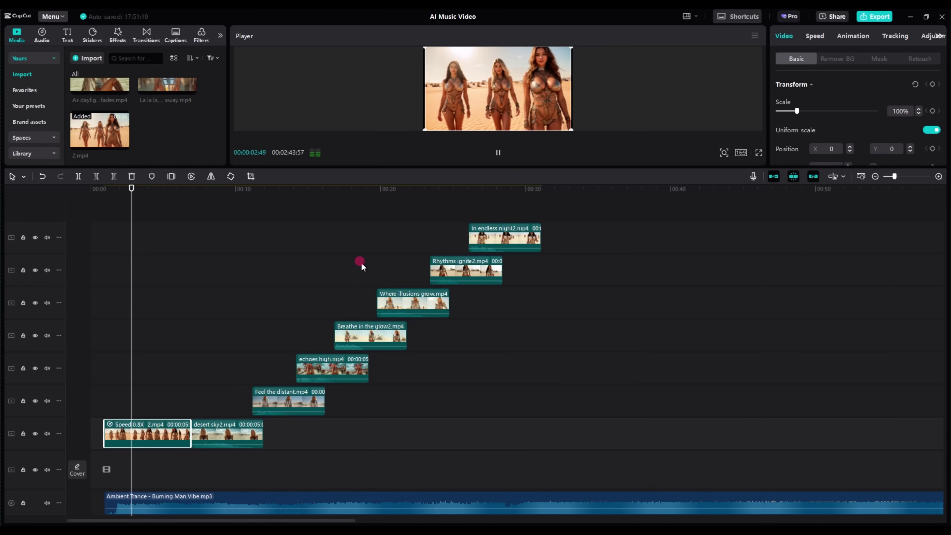
# Step: Cut off the end of desert sky2 from 00:00:11:09 and move Feel the distant directly behind it on the same track
pyautogui.click(257, 196)
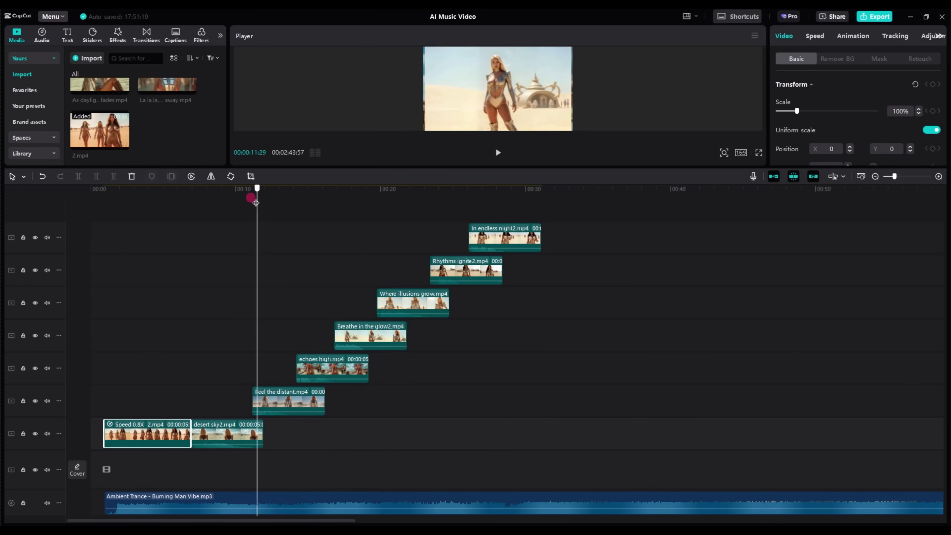
pyautogui.click(257, 425)
pyautogui.press('Up')
pyautogui.hotkey('ctrl', 'b')
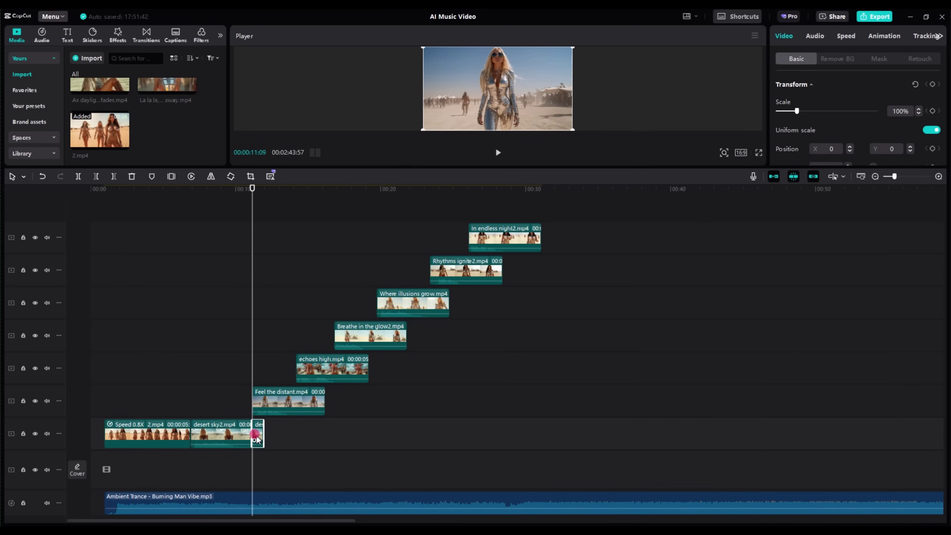
pyautogui.press('Delete')
pyautogui.moveTo(282, 403); pyautogui.dragTo(281, 431)
# Step: Cut off the end of Feel the distant from 00:00:14:10 and move echoes high directly behind it on the same track
pyautogui.press('Down')
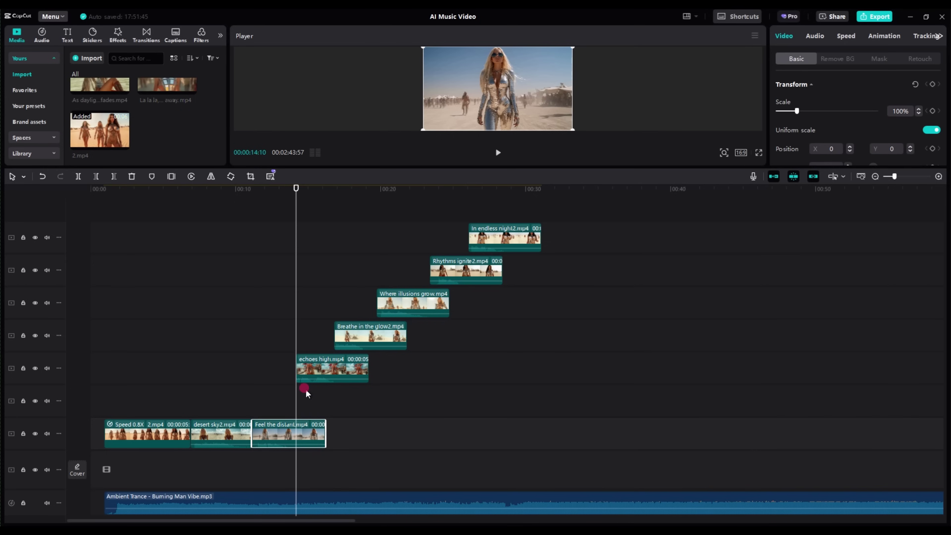
pyautogui.hotkey('ctrl', 'b')
pyautogui.click(310, 434)
pyautogui.press('Delete')
pyautogui.moveTo(327, 377); pyautogui.dragTo(329, 434)
# Step: Trim echoes high where Breathe in the glow2 starts and move Breathe in the glow2 down behind it
pyautogui.press('Down')
pyautogui.click(354, 430)
pyautogui.press('Delete')
pyautogui.moveTo(366, 346); pyautogui.dragTo(371, 429)
# Step: Cut off the end of Breathe in the glow2 from 00:00:19:44 and move Where illusions grow down behind it
pyautogui.press('Down')
pyautogui.click(385, 433)
pyautogui.hotkey('ctrl', 'b')
pyautogui.click(395, 436)
pyautogui.press('Delete')
pyautogui.moveTo(416, 318); pyautogui.dragTo(419, 431)
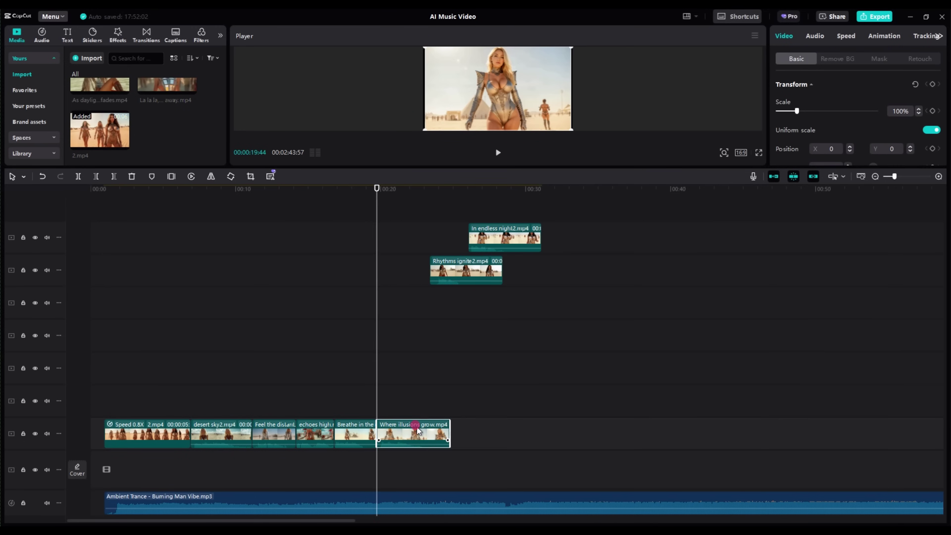
# Step: Trim Where illusions grow where Rhythms ignite2 starts and move Rhythms ignite2 down behind it
pyautogui.click(424, 437)
pyautogui.press('Delete')
pyautogui.moveTo(465, 271); pyautogui.dragTo(452, 435)
# Step: Cut off the end of Rhythms ignite2 from 00:00:26:04 and move In endless night2 down behind it
pyautogui.click(482, 435)
pyautogui.hotkey('ctrl', 'b')
pyautogui.press('Delete')
pyautogui.moveTo(505, 240); pyautogui.dragTo(508, 435)
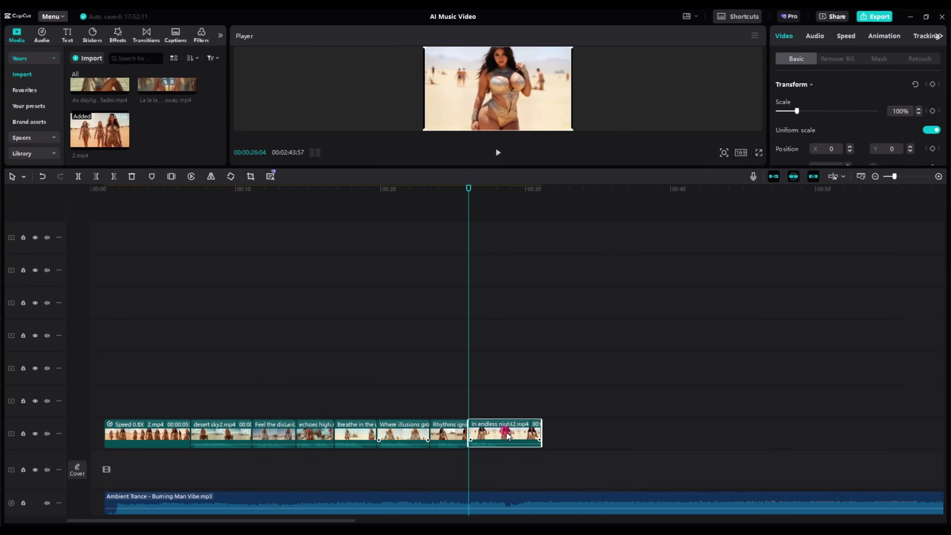
# Step: Add clip 4 from the Animation folder directly after In endless night2, at 00:00:31:06
pyautogui.click(876, 177)
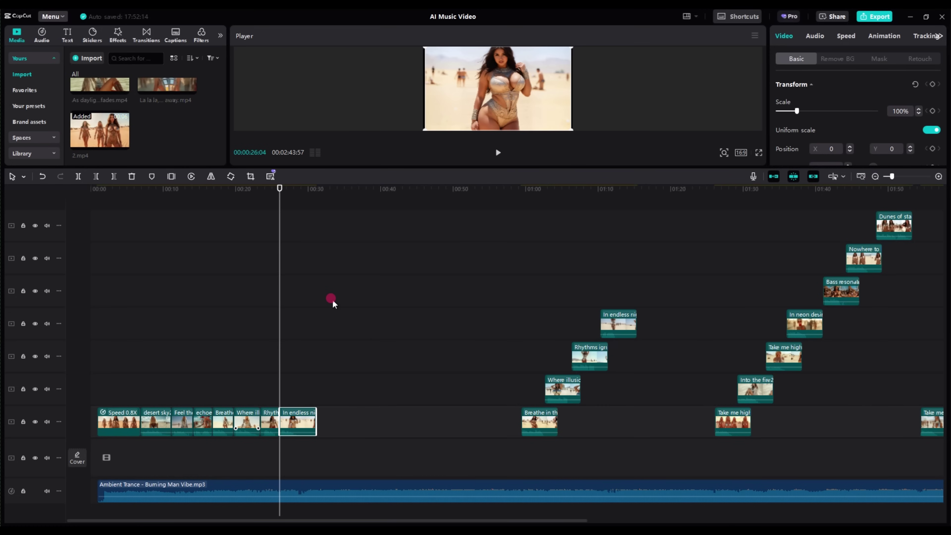
pyautogui.moveTo(279, 198); pyautogui.dragTo(316, 201)
pyautogui.click(215, 531)
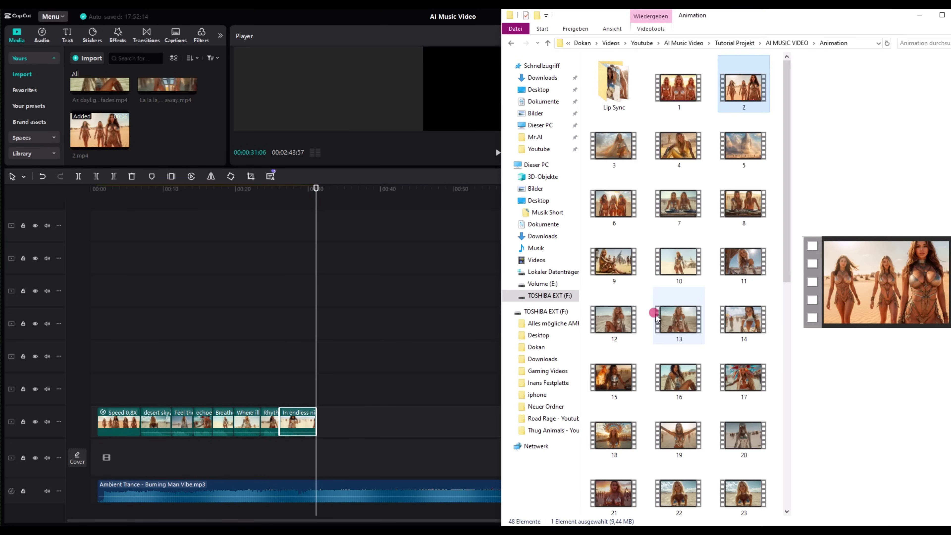
pyautogui.click(676, 165)
pyautogui.moveTo(676, 165); pyautogui.dragTo(326, 429)
# Step: Preview clips 8, 7 and 6 in the Animation folder
pyautogui.click(217, 532)
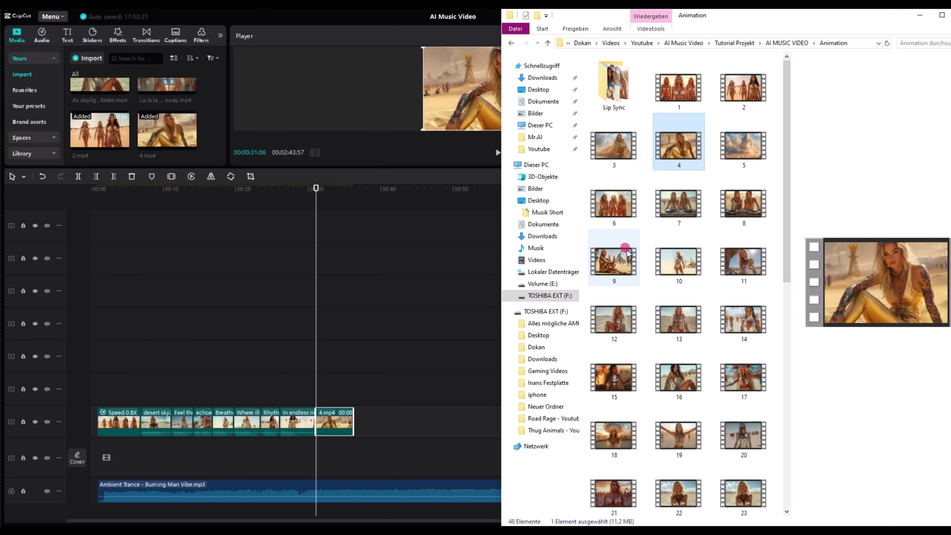
pyautogui.click(729, 202)
pyautogui.click(676, 204)
pyautogui.click(614, 207)
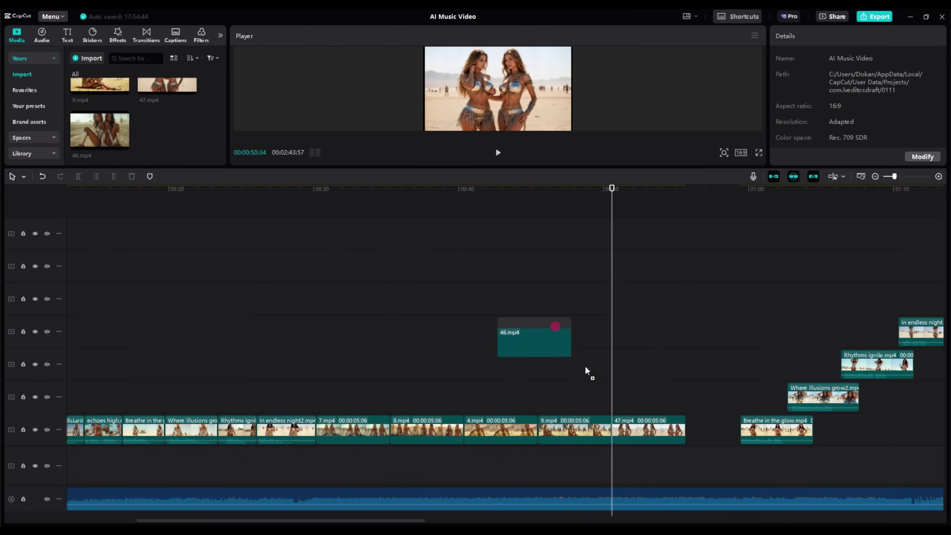
# Step: Place 46.mp4 after 47.mp4, cut off its end from 00:00:59:26 and move it into the gap before Breathe in the glow
pyautogui.moveTo(588, 374); pyautogui.dragTo(689, 395)
pyautogui.moveTo(714, 198); pyautogui.dragTo(741, 190)
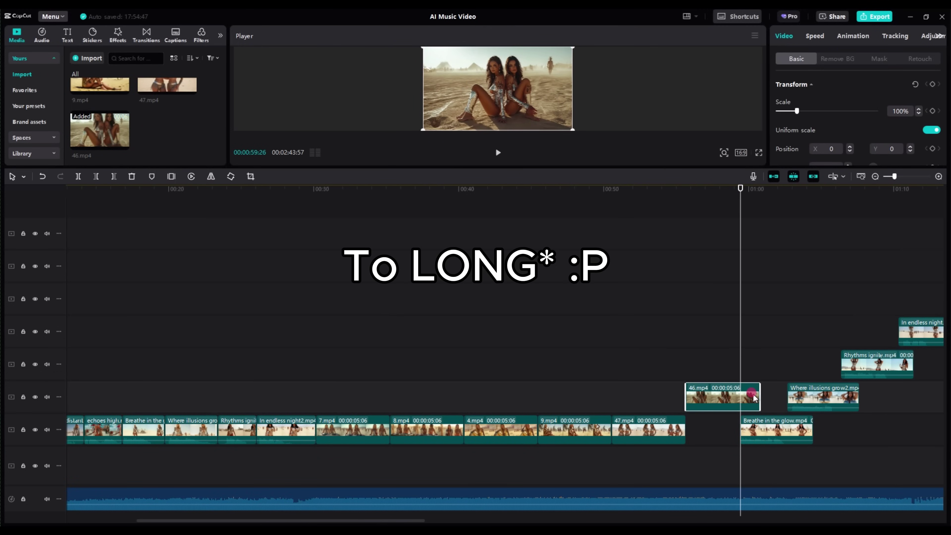
pyautogui.press('w')
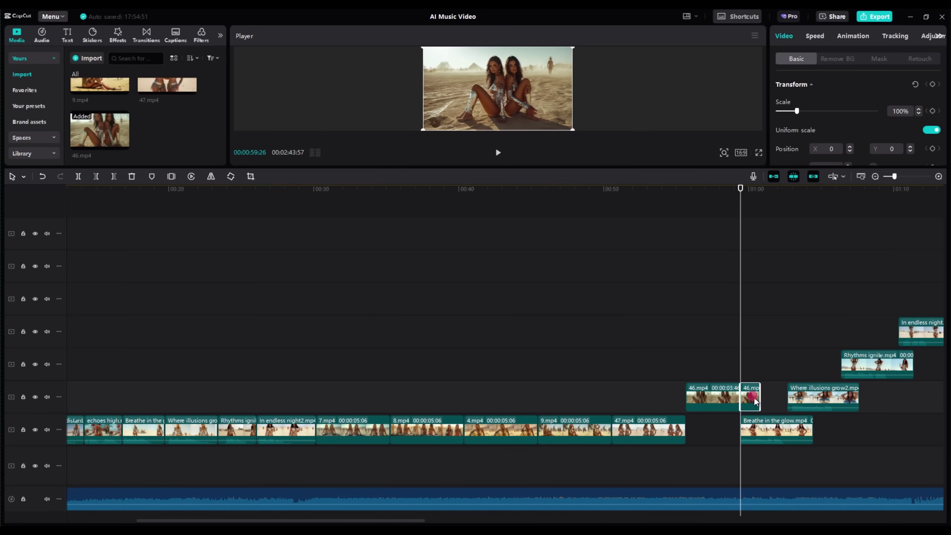
pyautogui.press('Delete')
pyautogui.moveTo(723, 397); pyautogui.dragTo(722, 426)
# Step: Cut off the end of Breathe in the glow from 00:01:02:40 and move Where illusions grow2 down behind it
pyautogui.press('Down')
pyautogui.moveTo(384, 520); pyautogui.dragTo(473, 521)
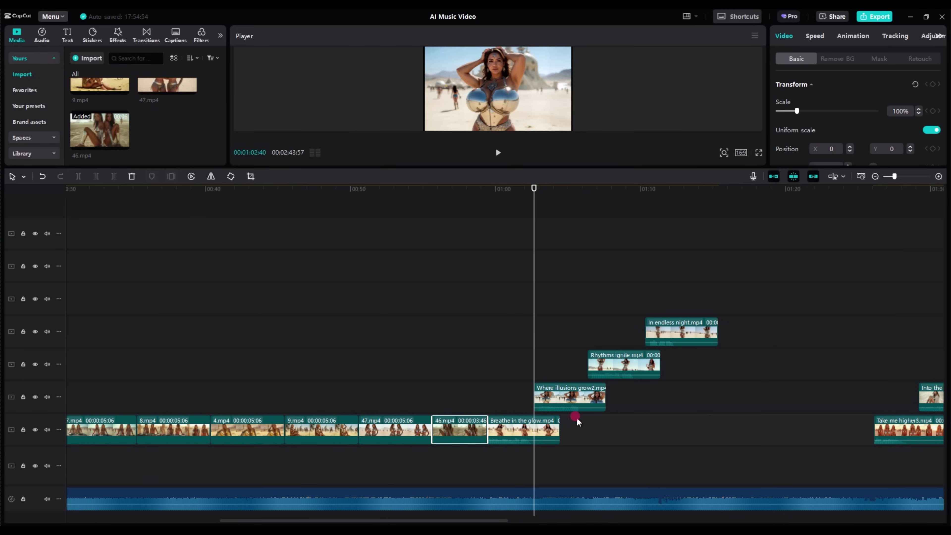
pyautogui.click(556, 432)
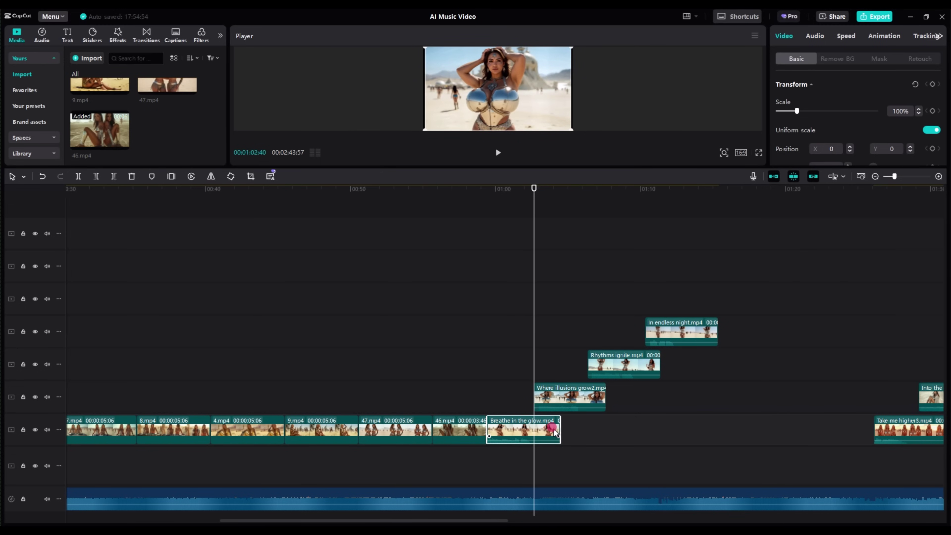
pyautogui.press('Delete')
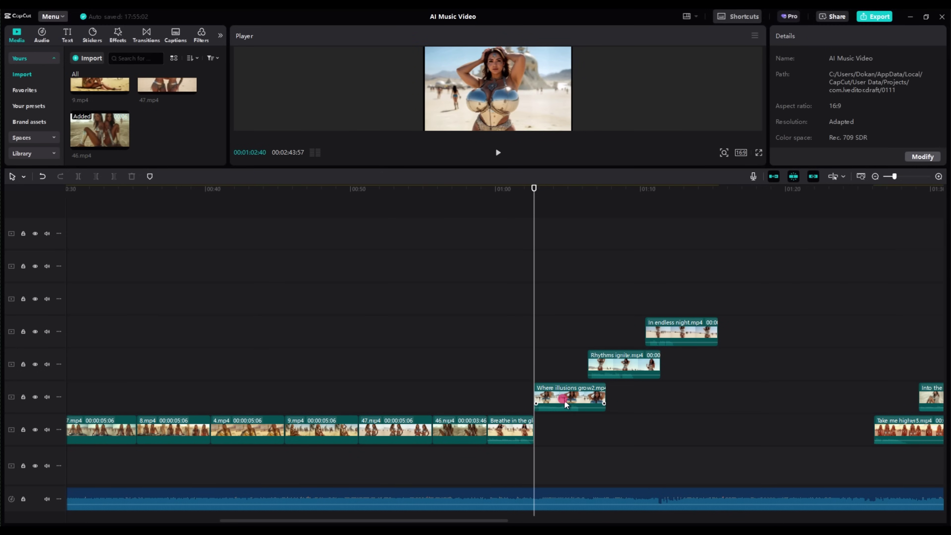
pyautogui.moveTo(564, 403); pyautogui.dragTo(567, 437)
# Step: Cut off the end of Where illusions grow2 from 00:01:06:22 and move Rhythms ignite down behind it
pyautogui.press('Down')
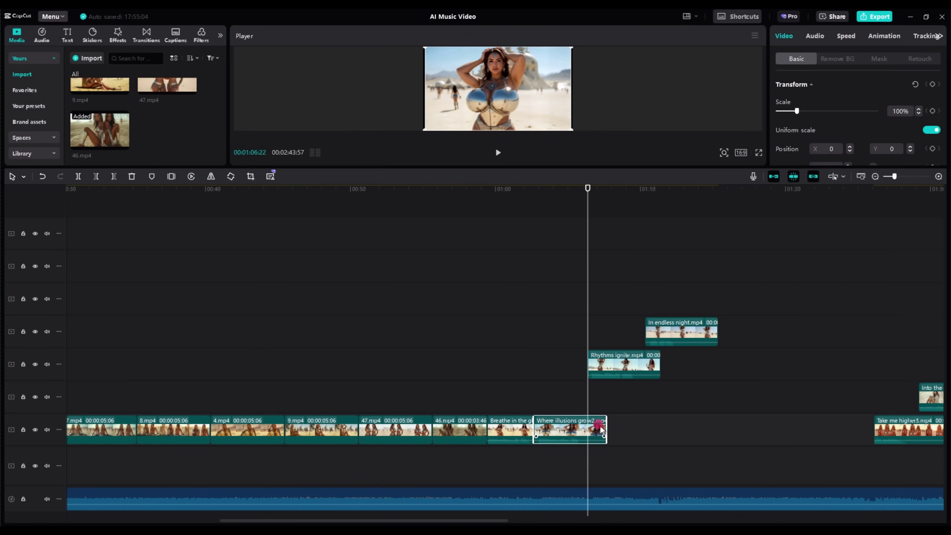
pyautogui.press('Delete')
pyautogui.moveTo(601, 361); pyautogui.dragTo(628, 431)
pyautogui.press('Down')
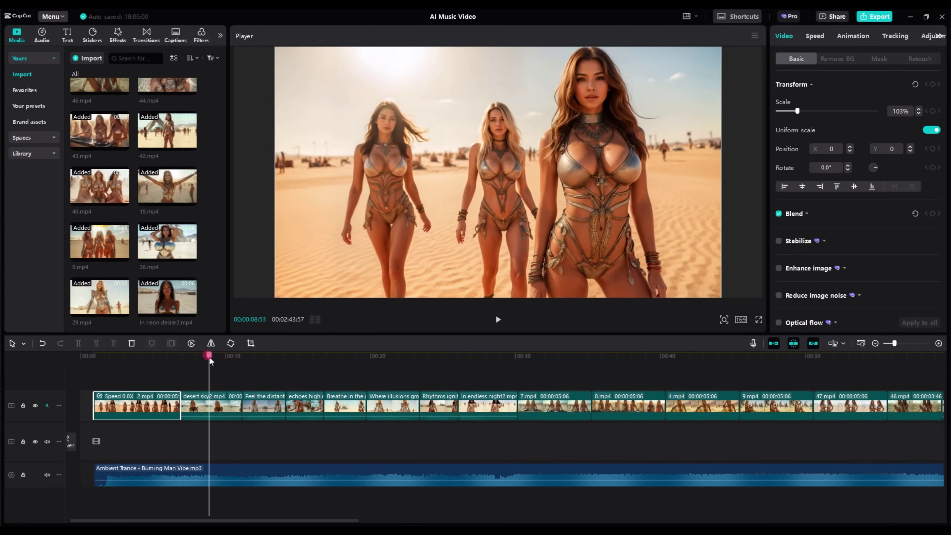
# Step: Extract the audio of the desert sky2 clip and remove the extracted audio from the timeline
pyautogui.click(209, 355)
pyautogui.click(206, 405)
pyautogui.rightClick(208, 405)
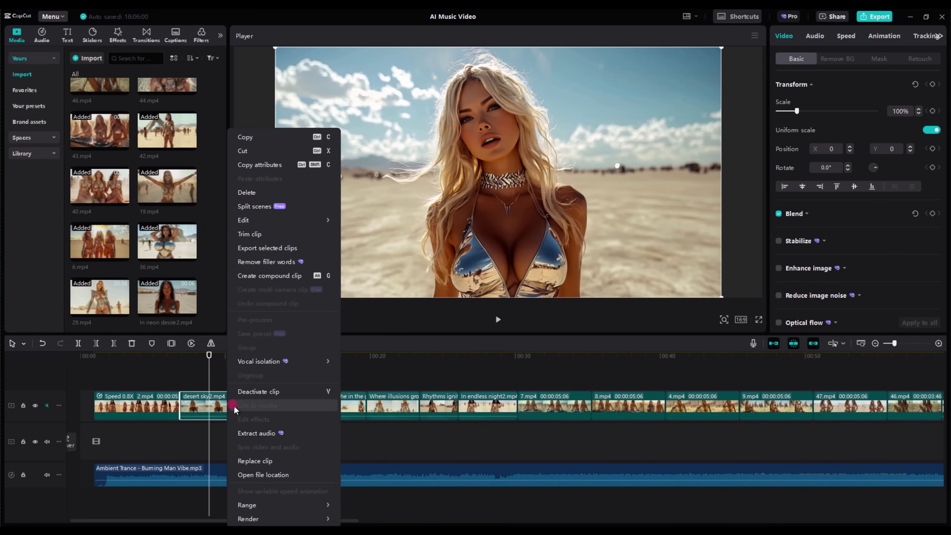
pyautogui.click(262, 432)
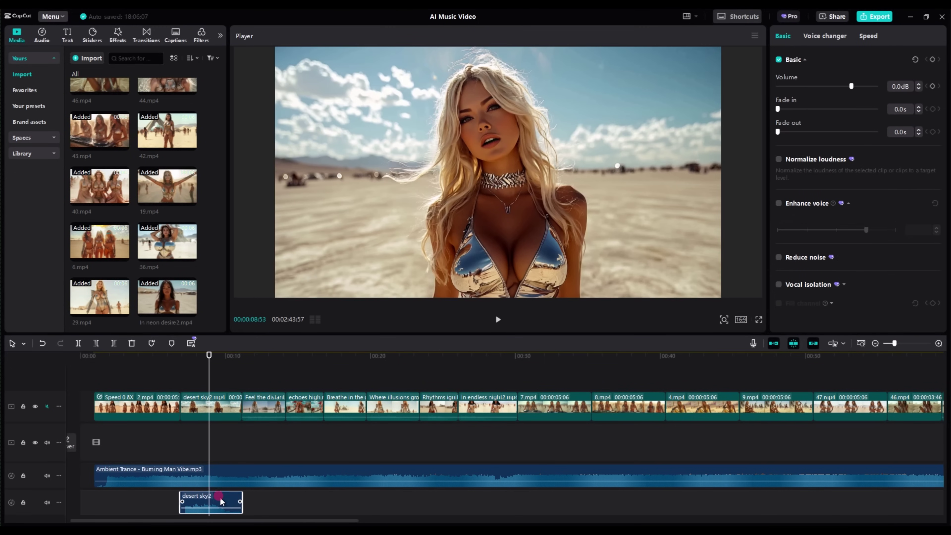
pyautogui.hotkey('ctrl', 'z')
# Step: Extract the audio of the Feel the distant clip
pyautogui.click(216, 408)
pyautogui.moveTo(209, 358); pyautogui.dragTo(248, 359)
pyautogui.click(286, 357)
pyautogui.click(273, 403)
pyautogui.click(263, 355)
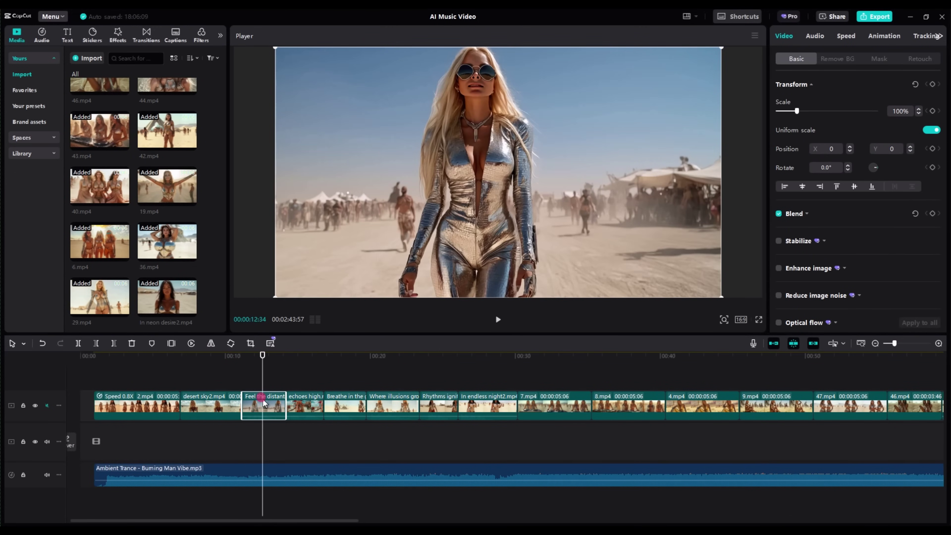
pyautogui.rightClick(267, 404)
pyautogui.click(303, 435)
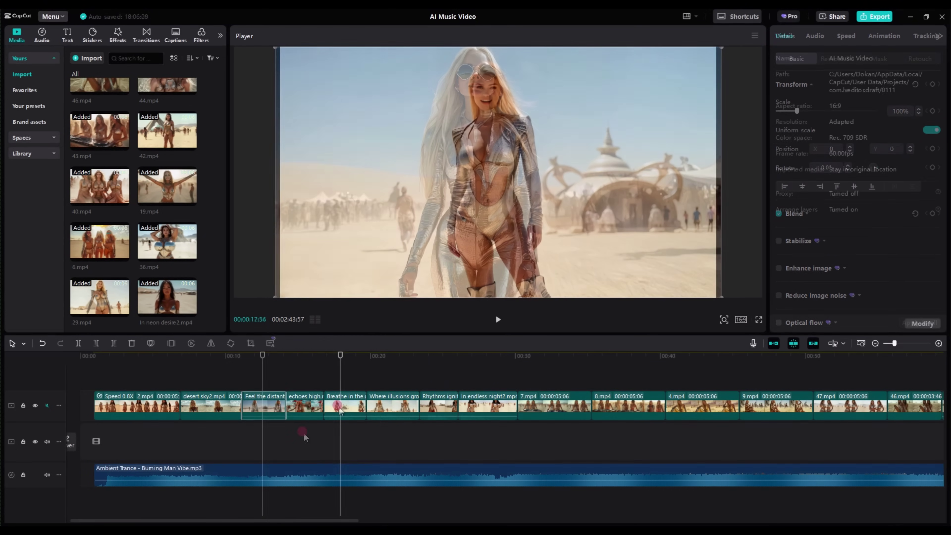
# Step: Extract the audio of the Breathe in the glow2 clip and delete the extracted audio
pyautogui.click(340, 406)
pyautogui.rightClick(342, 406)
pyautogui.click(375, 435)
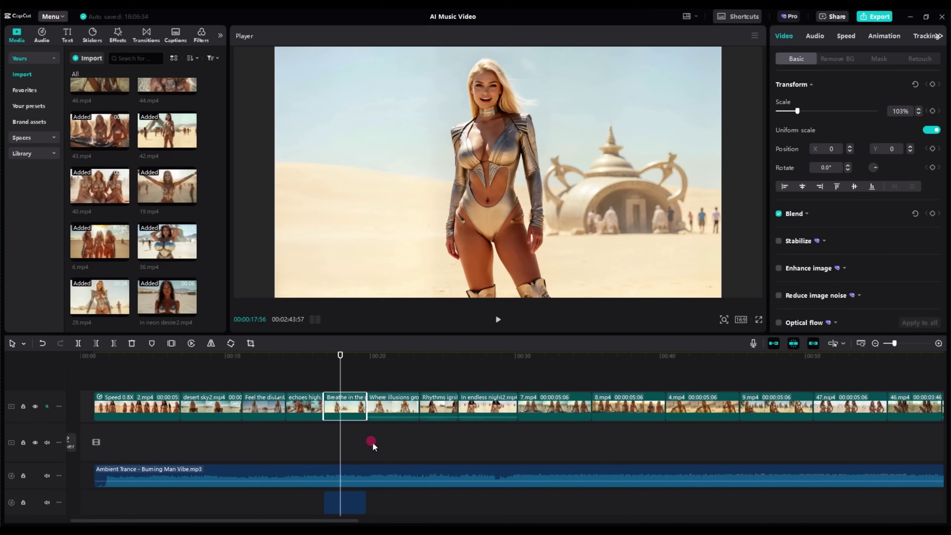
pyautogui.press('Delete')
# Step: Enlarge the Where illusions grow clip slightly to fill the frame and extract its audio
pyautogui.click(385, 354)
pyautogui.click(392, 403)
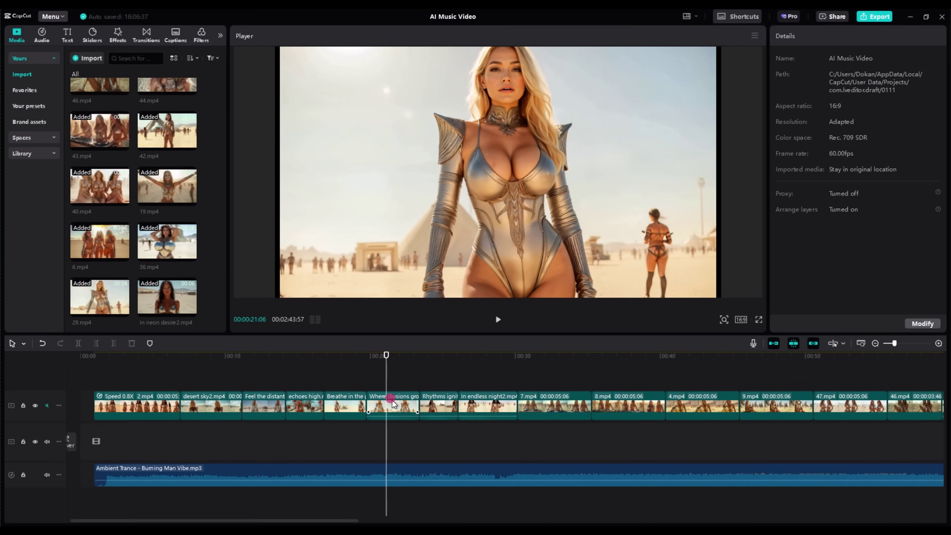
pyautogui.moveTo(280, 299); pyautogui.dragTo(266, 303)
pyautogui.rightClick(393, 404)
pyautogui.click(409, 437)
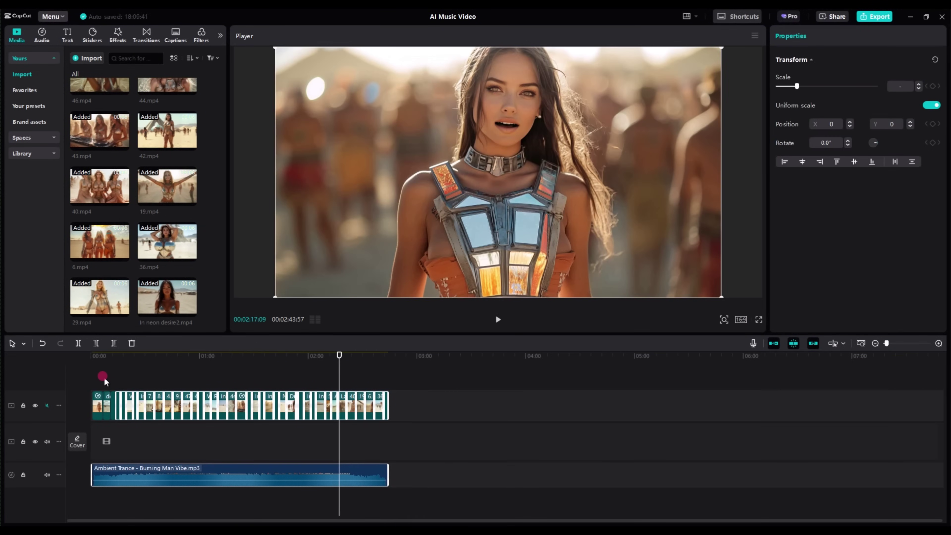
# Step: Combine all video clips and the song into one compound clip and place it on the main track
pyautogui.click(98, 374)
pyautogui.click(98, 404)
pyautogui.moveTo(92, 369); pyautogui.dragTo(436, 498)
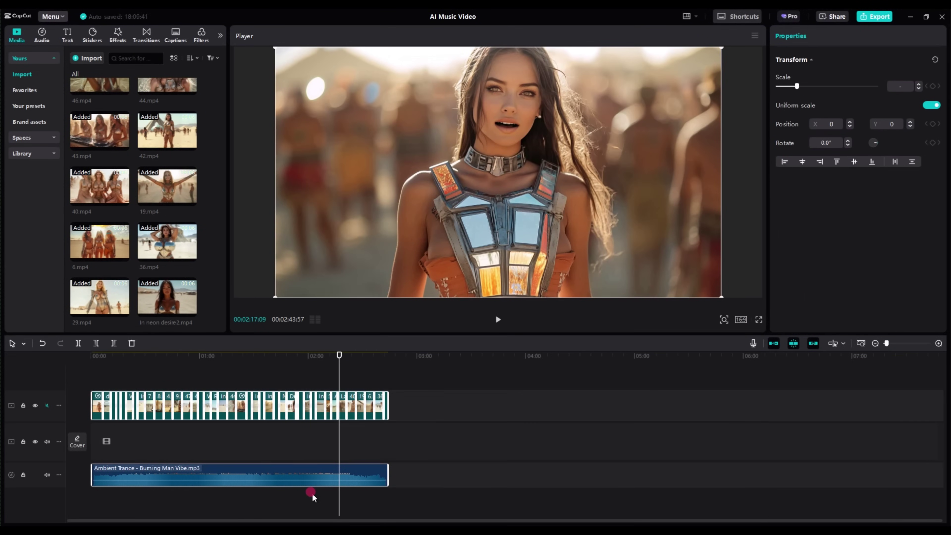
pyautogui.rightClick(297, 476)
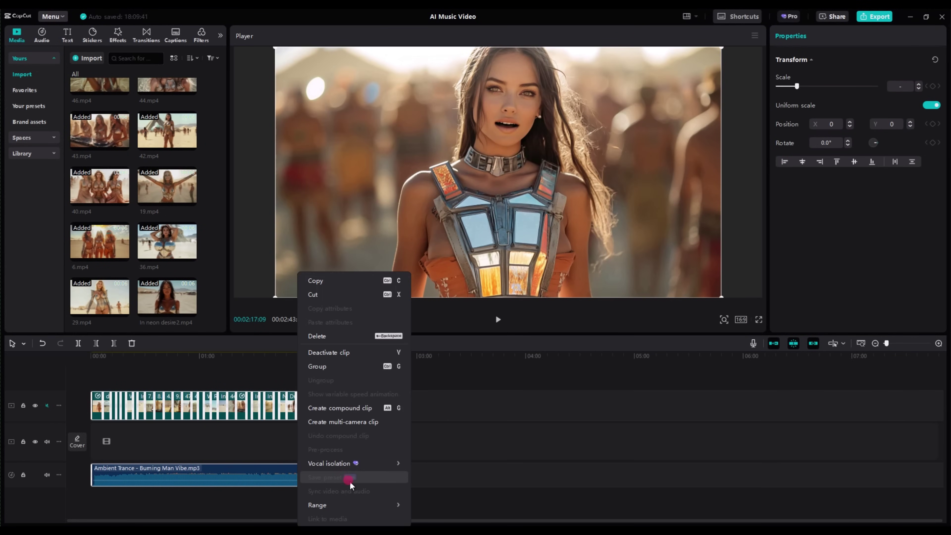
pyautogui.click(333, 409)
pyautogui.moveTo(174, 409); pyautogui.dragTo(153, 448)
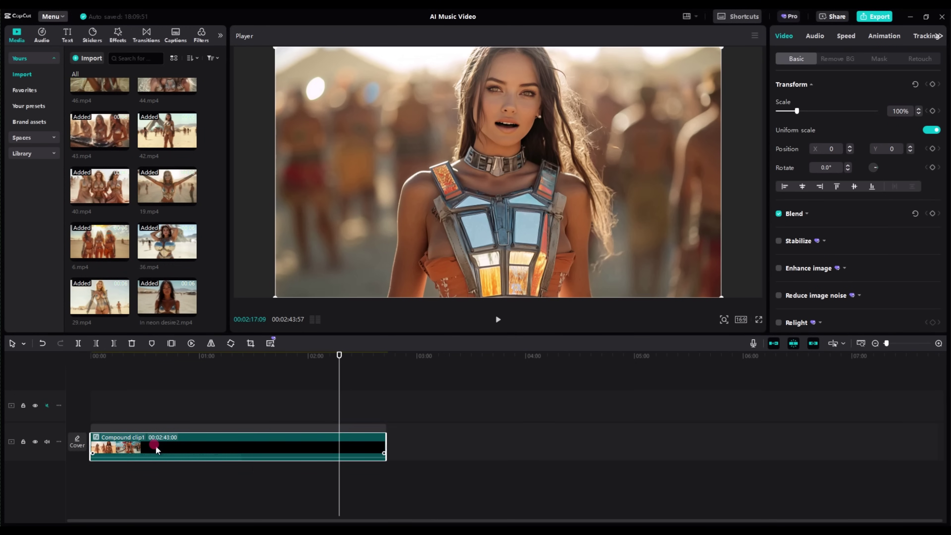
# Step: Add a default text at 00:00:00:00, above the compound clip
pyautogui.moveTo(109, 354); pyautogui.dragTo(63, 357)
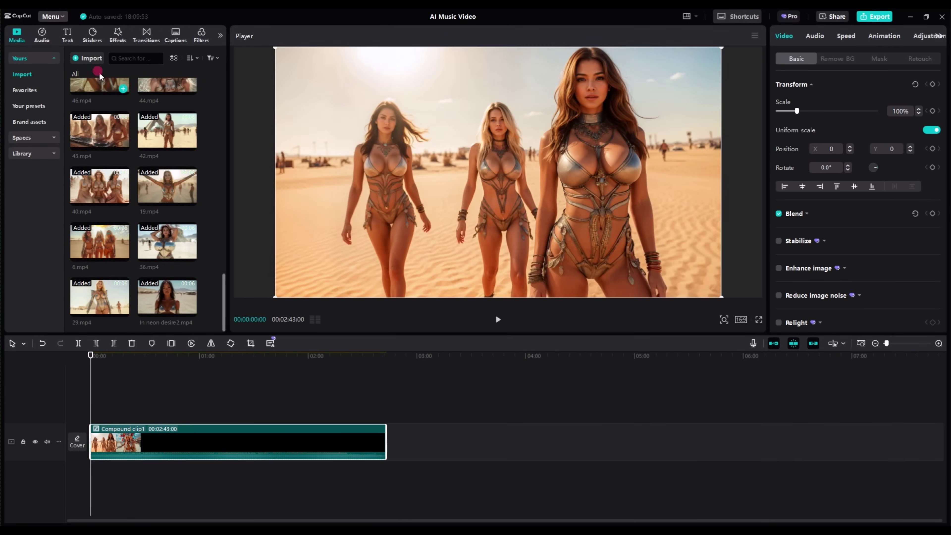
pyautogui.click(71, 35)
pyautogui.click(104, 88)
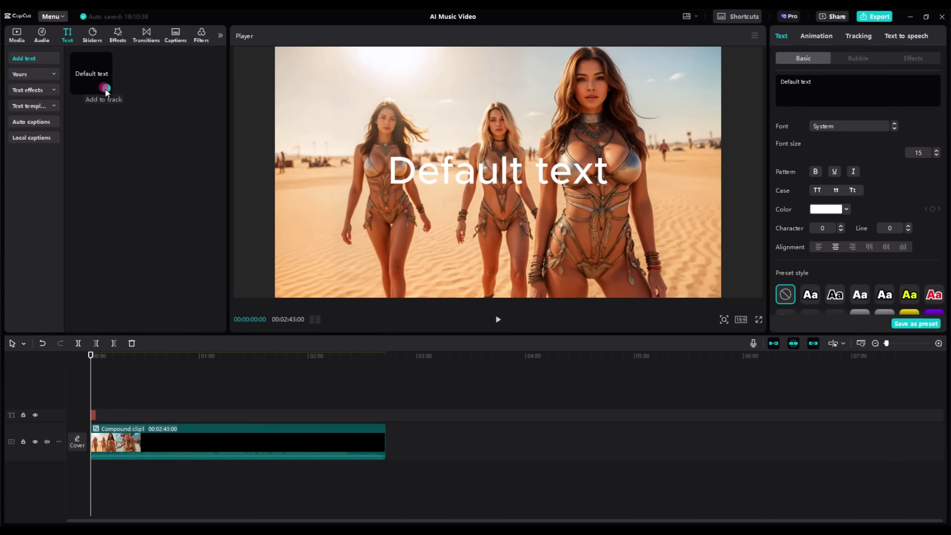
# Step: Change the second text to "AI Music Video" and move it above the remaining default text in the frame
pyautogui.click(821, 82)
pyautogui.write('AI')
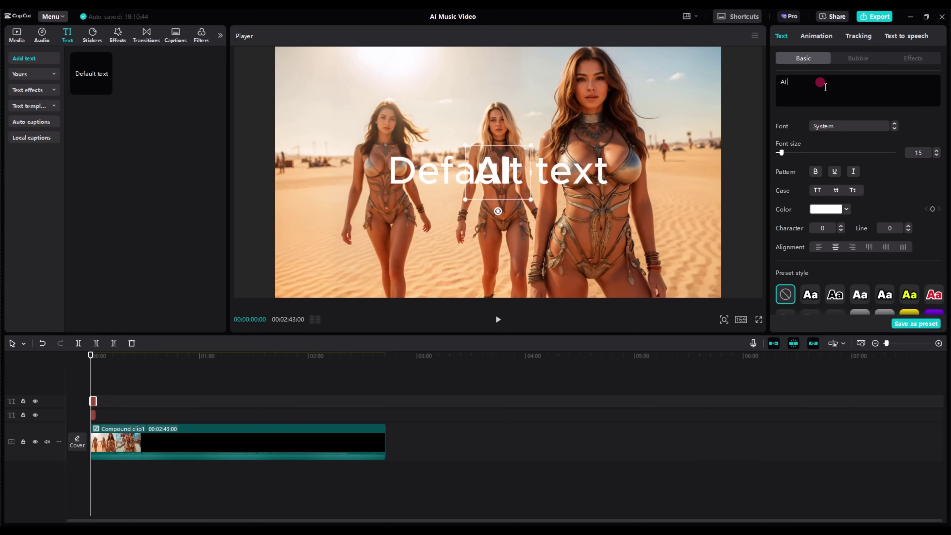
pyautogui.write(' Music Video')
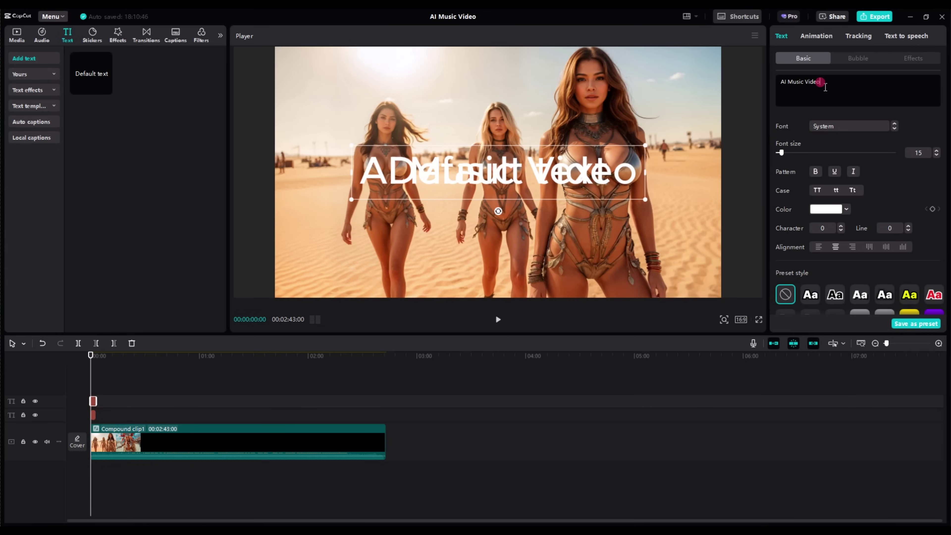
pyautogui.click(572, 118)
pyautogui.hotkey('ctrl', 'z')
pyautogui.click(475, 172)
pyautogui.moveTo(475, 171); pyautogui.dragTo(476, 125)
# Step: Apply the green glow preset style to the AI Music Video text and set its font size to 13
pyautogui.scroll(-1, 862, 263)
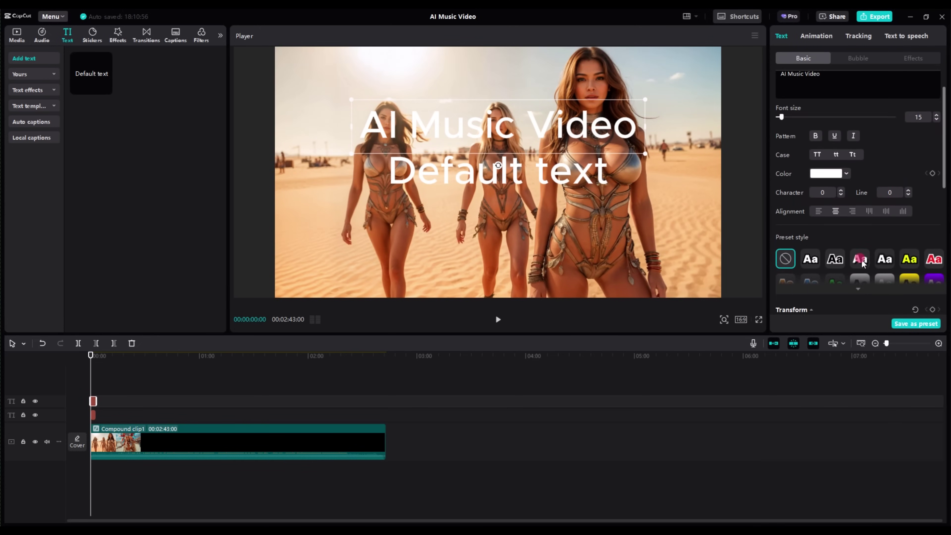
pyautogui.scroll(-1, 861, 262)
pyautogui.click(810, 297)
pyautogui.scroll(2, 896, 133)
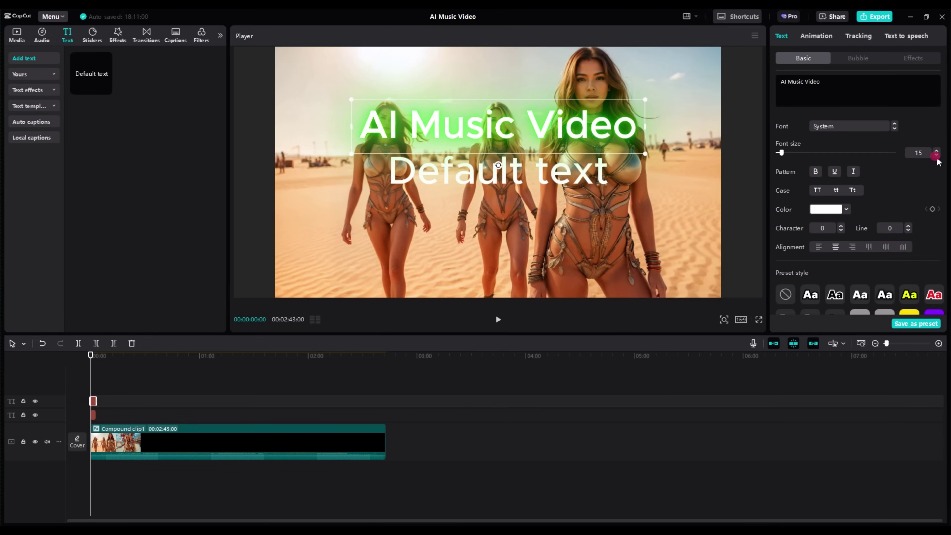
pyautogui.click(936, 155)
pyautogui.click(936, 155)
# Step: Change the remaining default text beneath the title to "Presents"
pyautogui.click(510, 172)
pyautogui.click(810, 88)
pyautogui.hotkey('ctrl', 'a')
pyautogui.write('Presents')
pyautogui.scroll(-1, 813, 92)
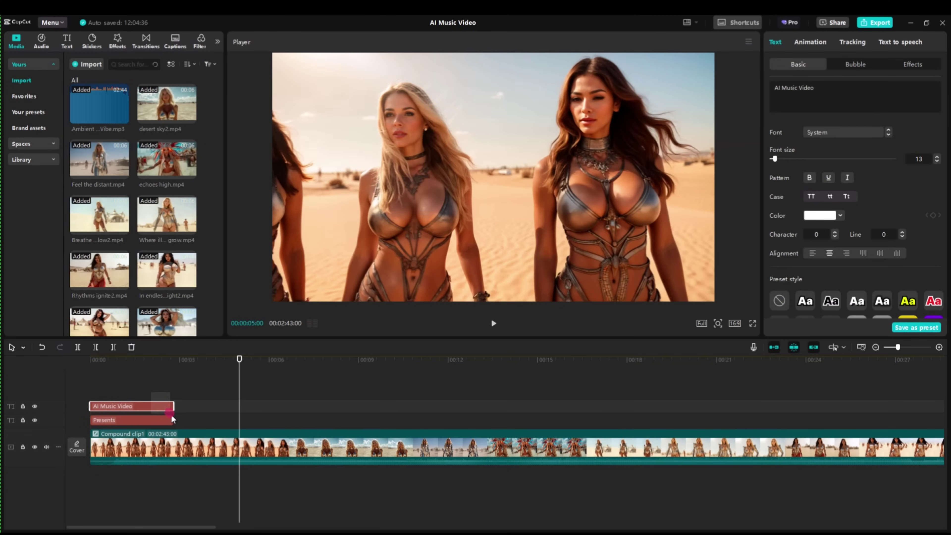
# Step: Extend the AI Music Video and Presents texts to 00:00:05:00 and combine them into one compound clip
pyautogui.moveTo(172, 419); pyautogui.dragTo(231, 407)
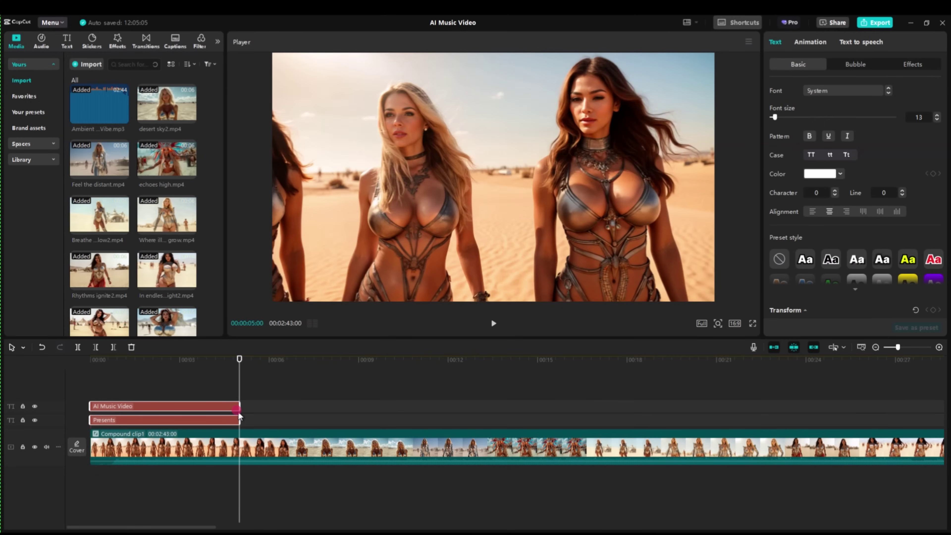
pyautogui.rightClick(219, 416)
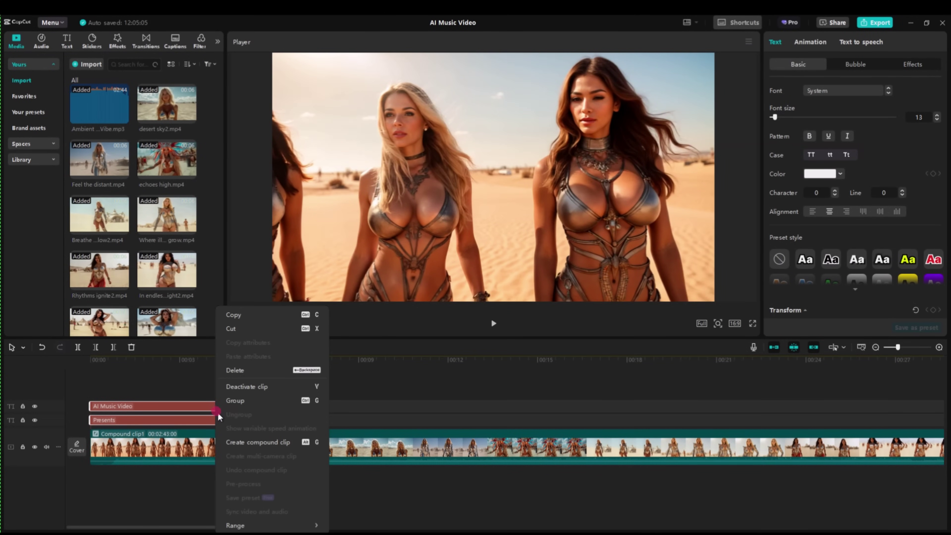
pyautogui.click(240, 441)
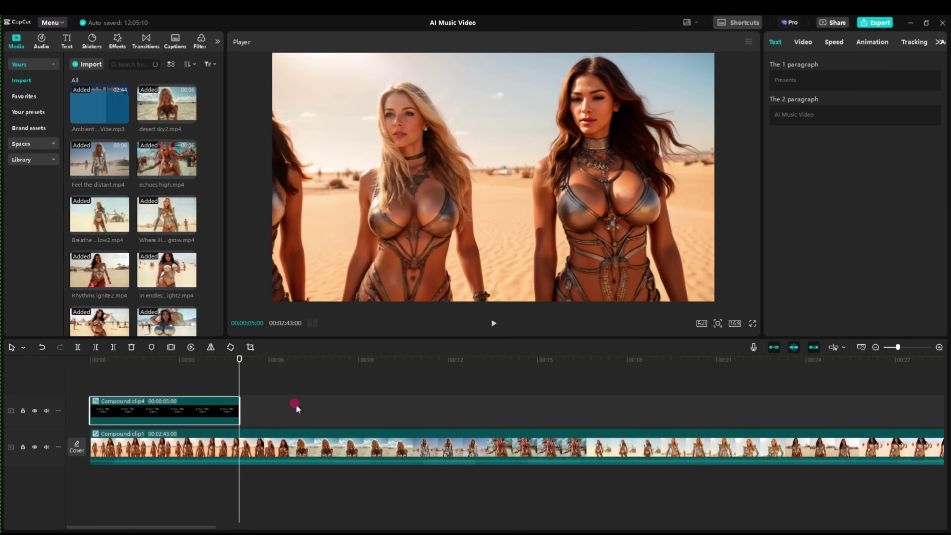
# Step: Apply the Fade In entrance animation to the title compound clip
pyautogui.click(867, 47)
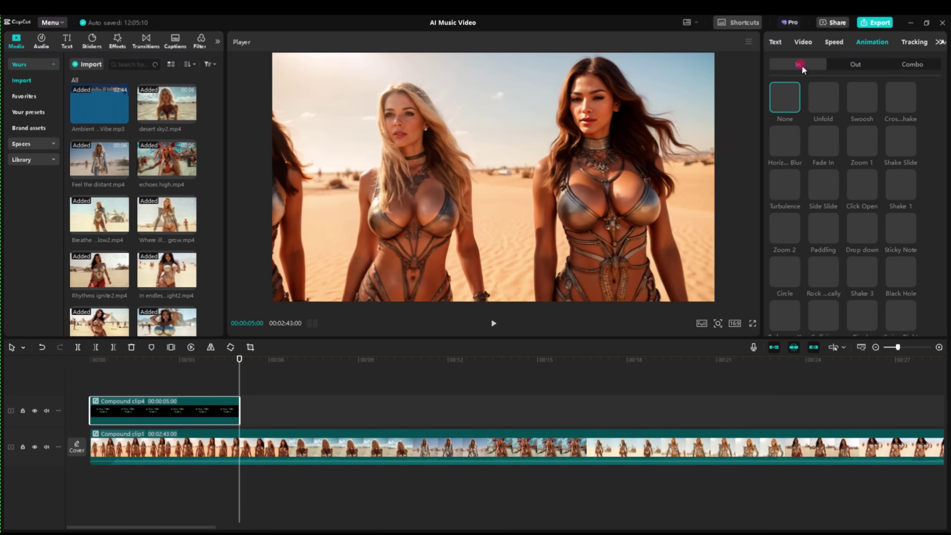
pyautogui.click(823, 141)
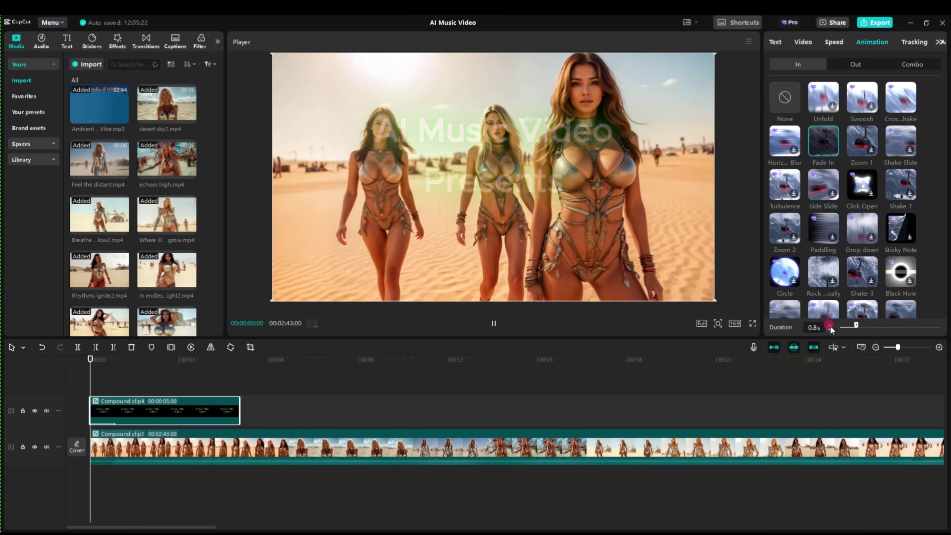
# Step: Add a text reading "AI Music Video" at 00:00:05:00, right after the title compound clip
pyautogui.click(106, 93)
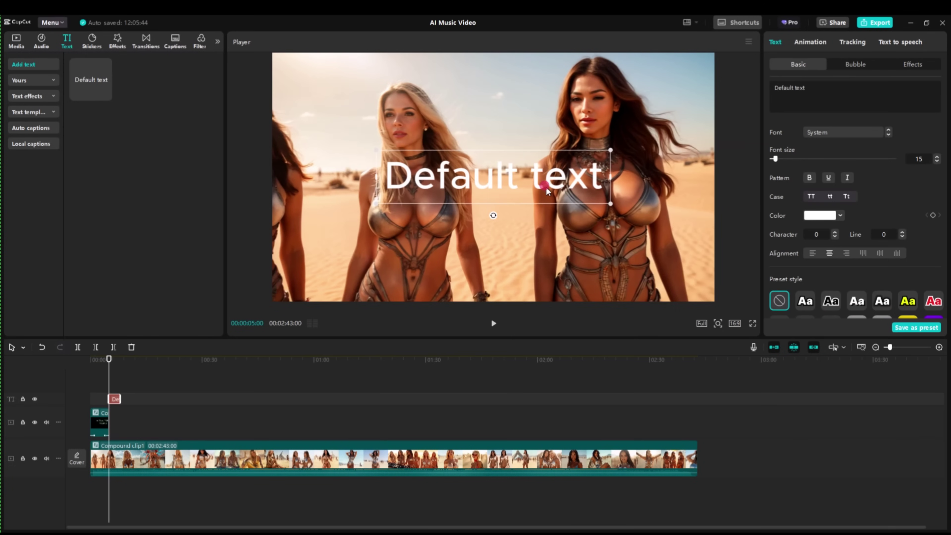
pyautogui.click(804, 93)
pyautogui.write('AI Music Video')
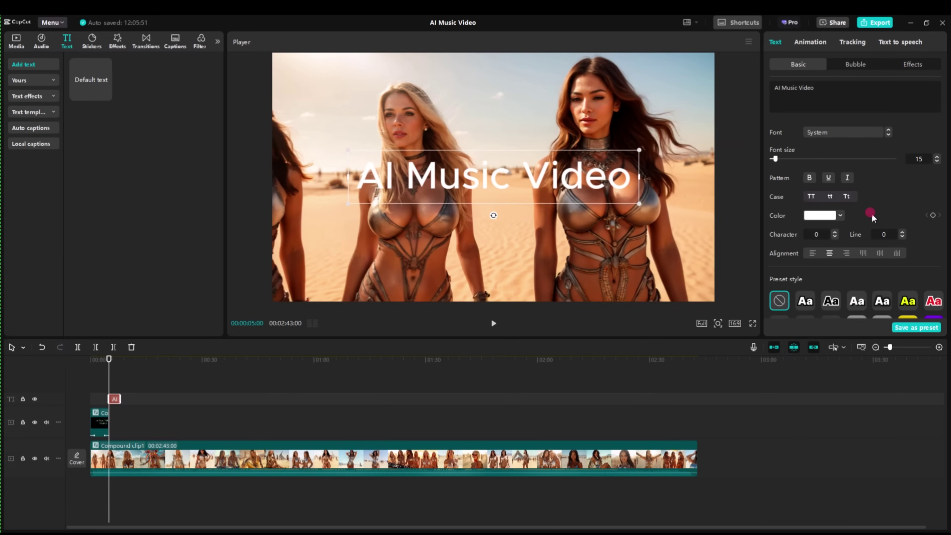
# Step: Give the new AI Music Video text the green glow preset, font size 5, and a place in the frame's lower-right corner
pyautogui.scroll(-3, 845, 213)
pyautogui.click(857, 249)
pyautogui.click(805, 289)
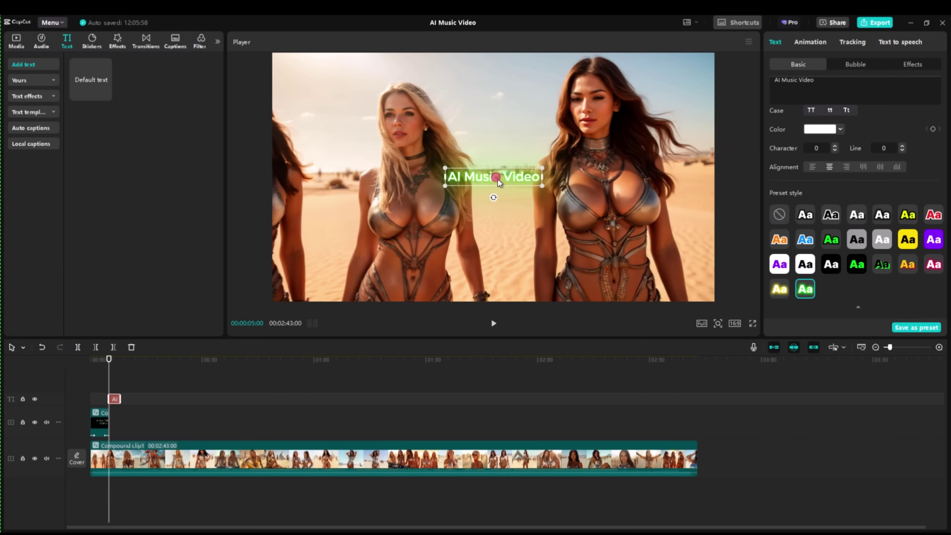
pyautogui.moveTo(499, 181); pyautogui.dragTo(671, 296)
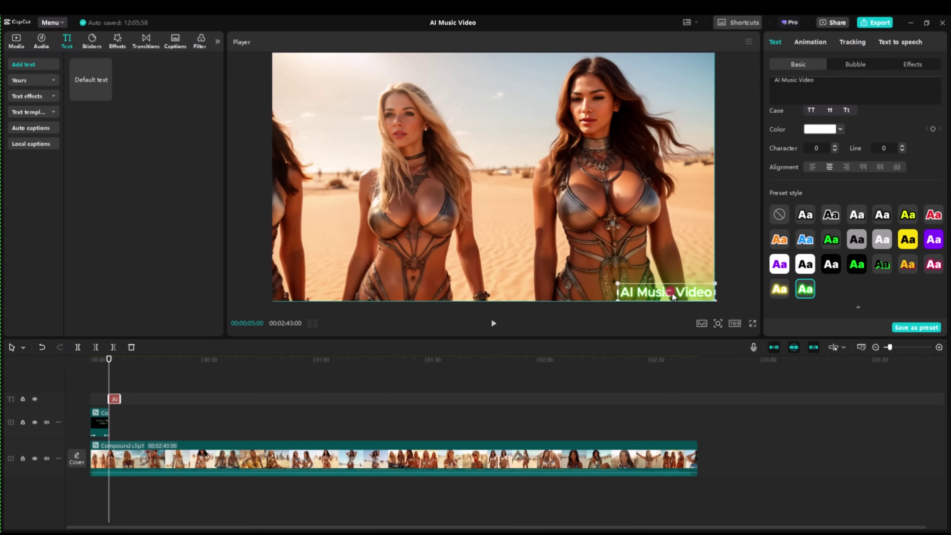
# Step: Extend the corner AI Music Video text to the end of the main compound clip
pyautogui.click(500, 461)
pyautogui.click(113, 398)
pyautogui.moveTo(114, 398); pyautogui.dragTo(697, 398)
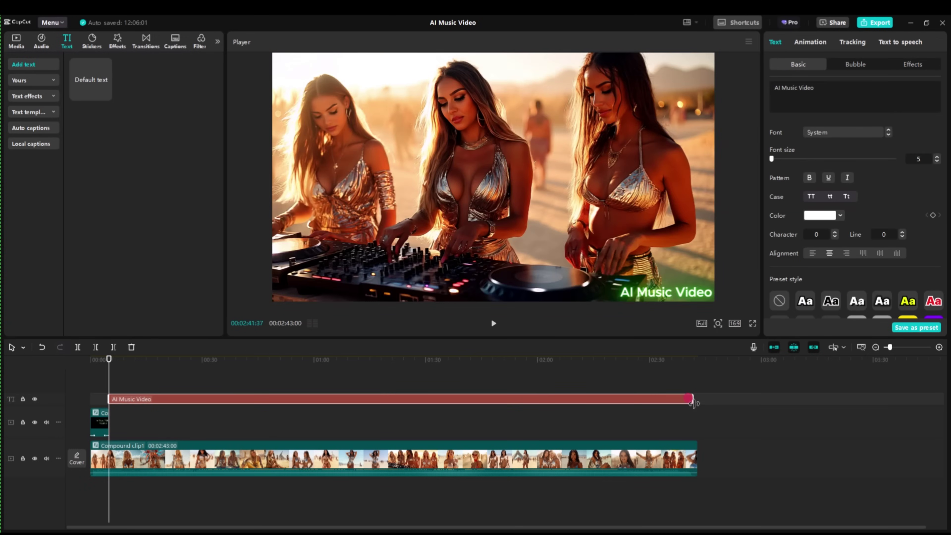
# Step: Apply the TV Off video effect to the main compound clip and shorten it to the last moments of the video
pyautogui.click(678, 446)
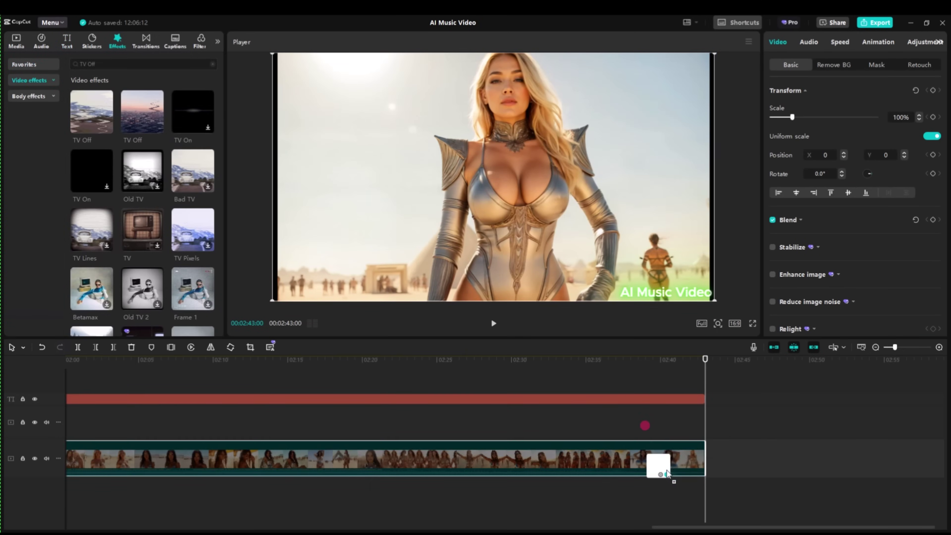
pyautogui.moveTo(671, 473); pyautogui.dragTo(464, 461)
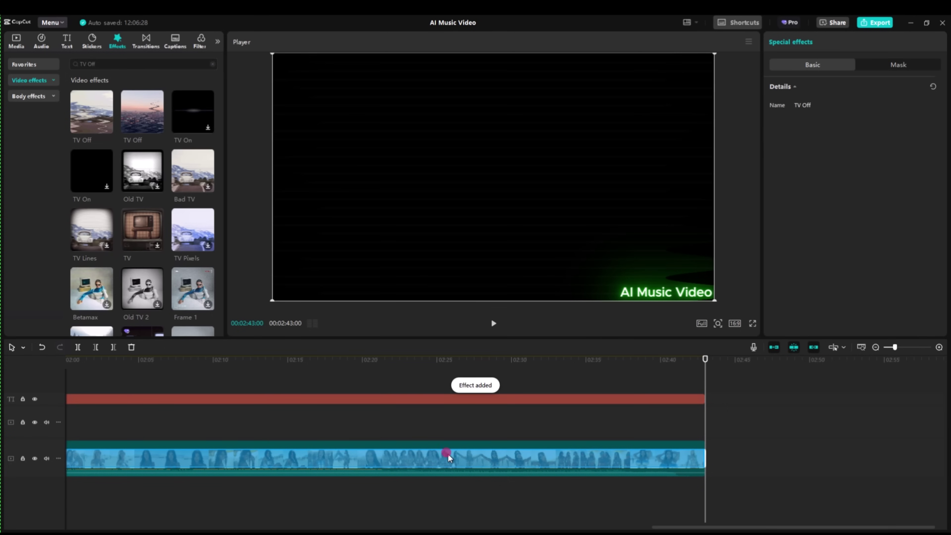
pyautogui.click(875, 347)
pyautogui.moveTo(88, 469); pyautogui.dragTo(684, 469)
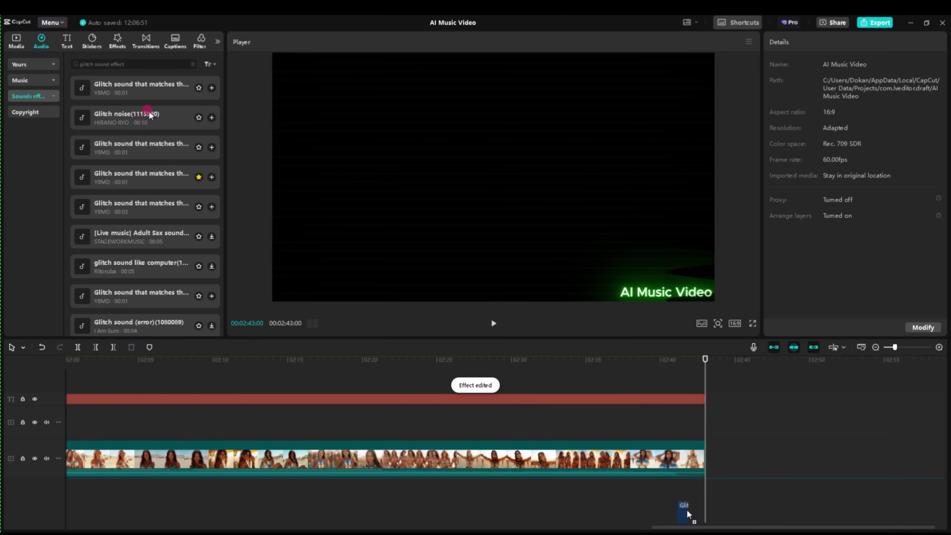
pyautogui.doubleClick(621, 456)
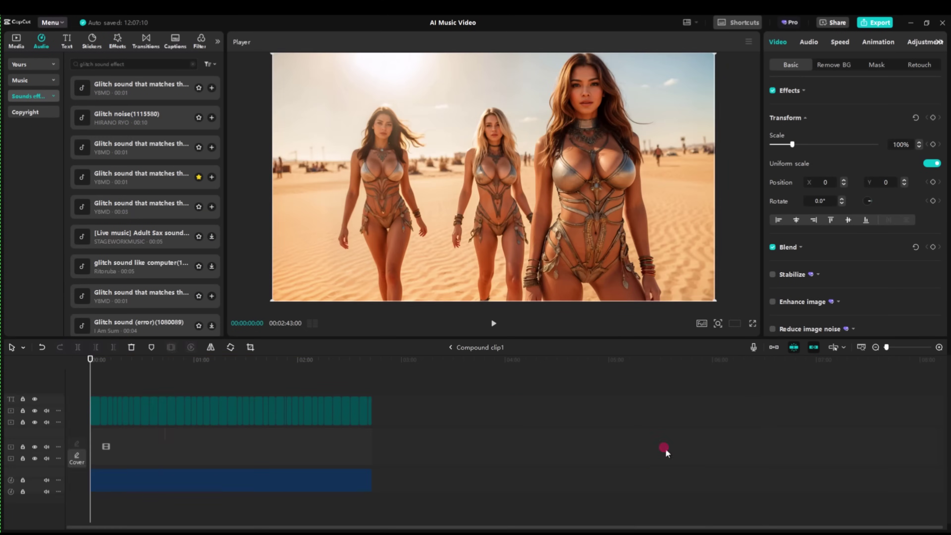
pyautogui.click(448, 347)
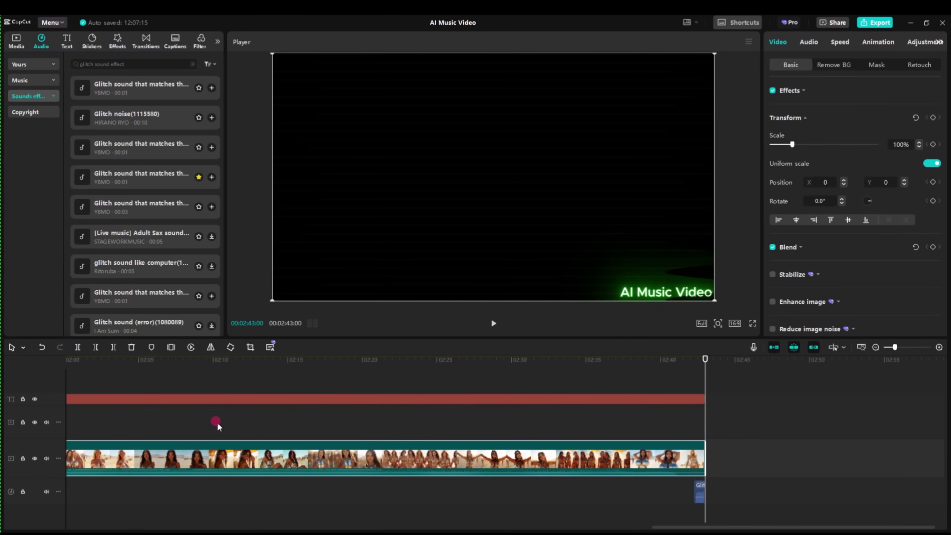
pyautogui.click(876, 349)
pyautogui.click(131, 446)
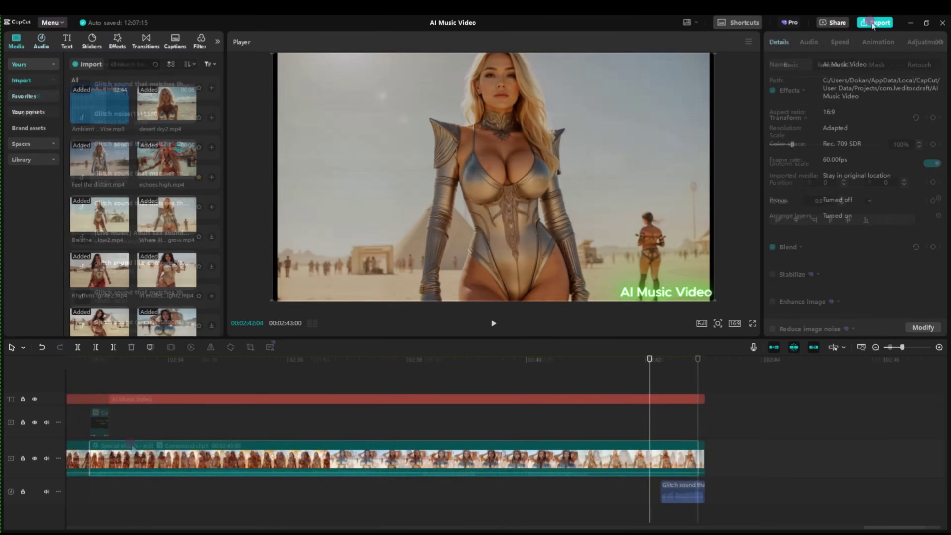